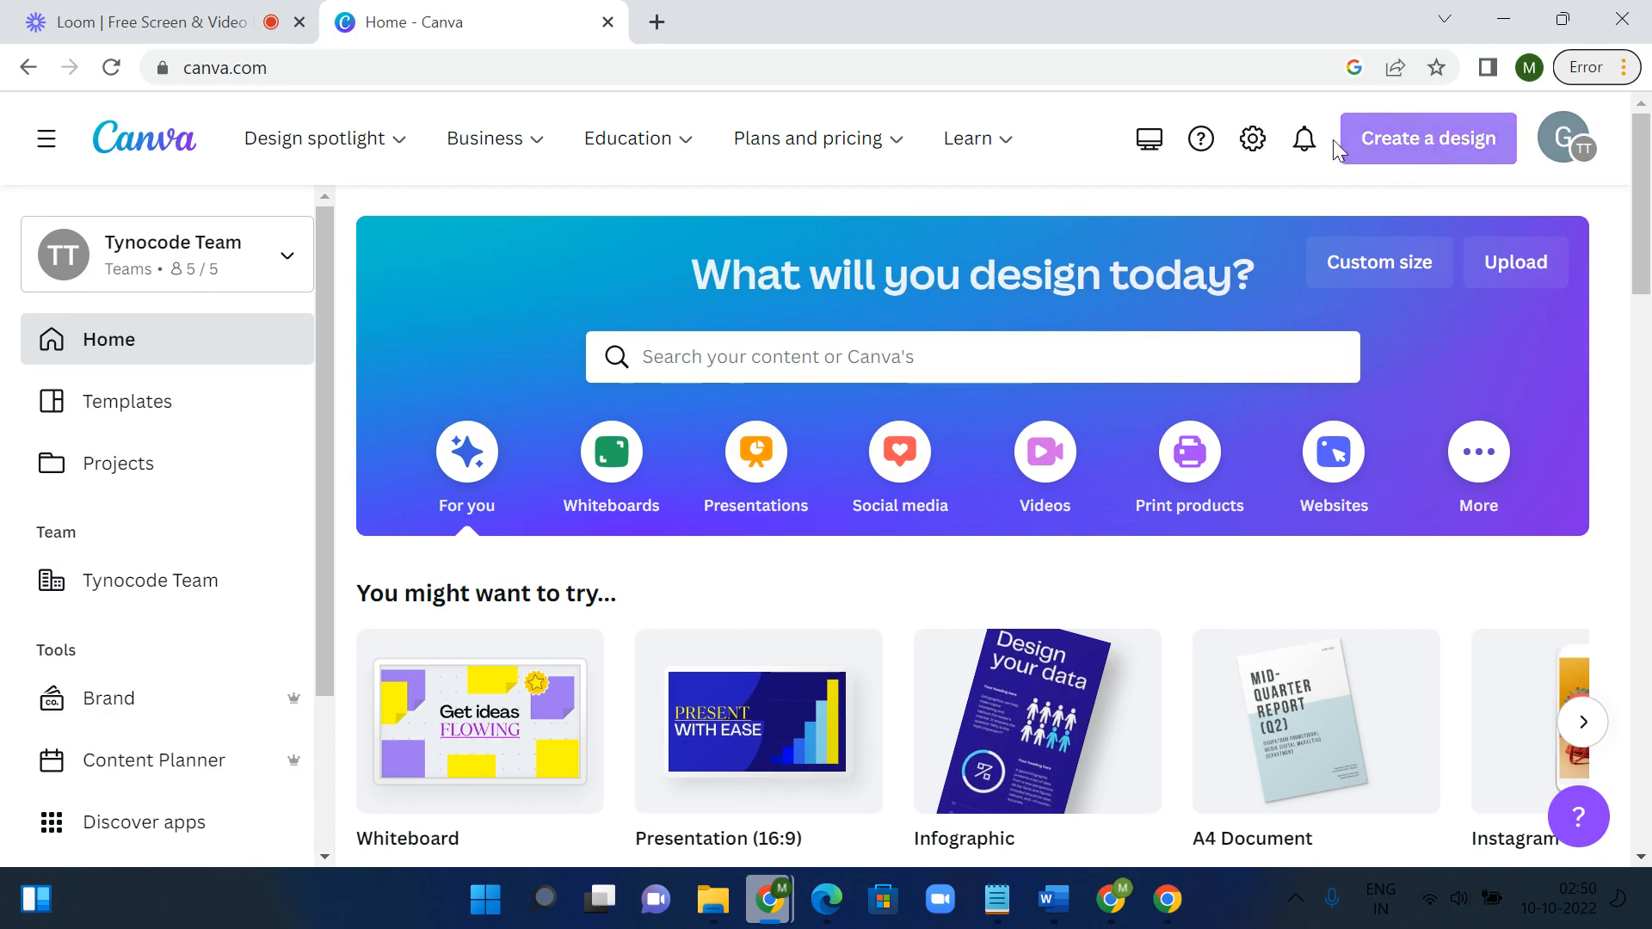
Step: Create a new Instagram Post (Square) design, finding the format by searching the design types for "ins"
click(1411, 147)
scroll(1215, 388, down, 2)
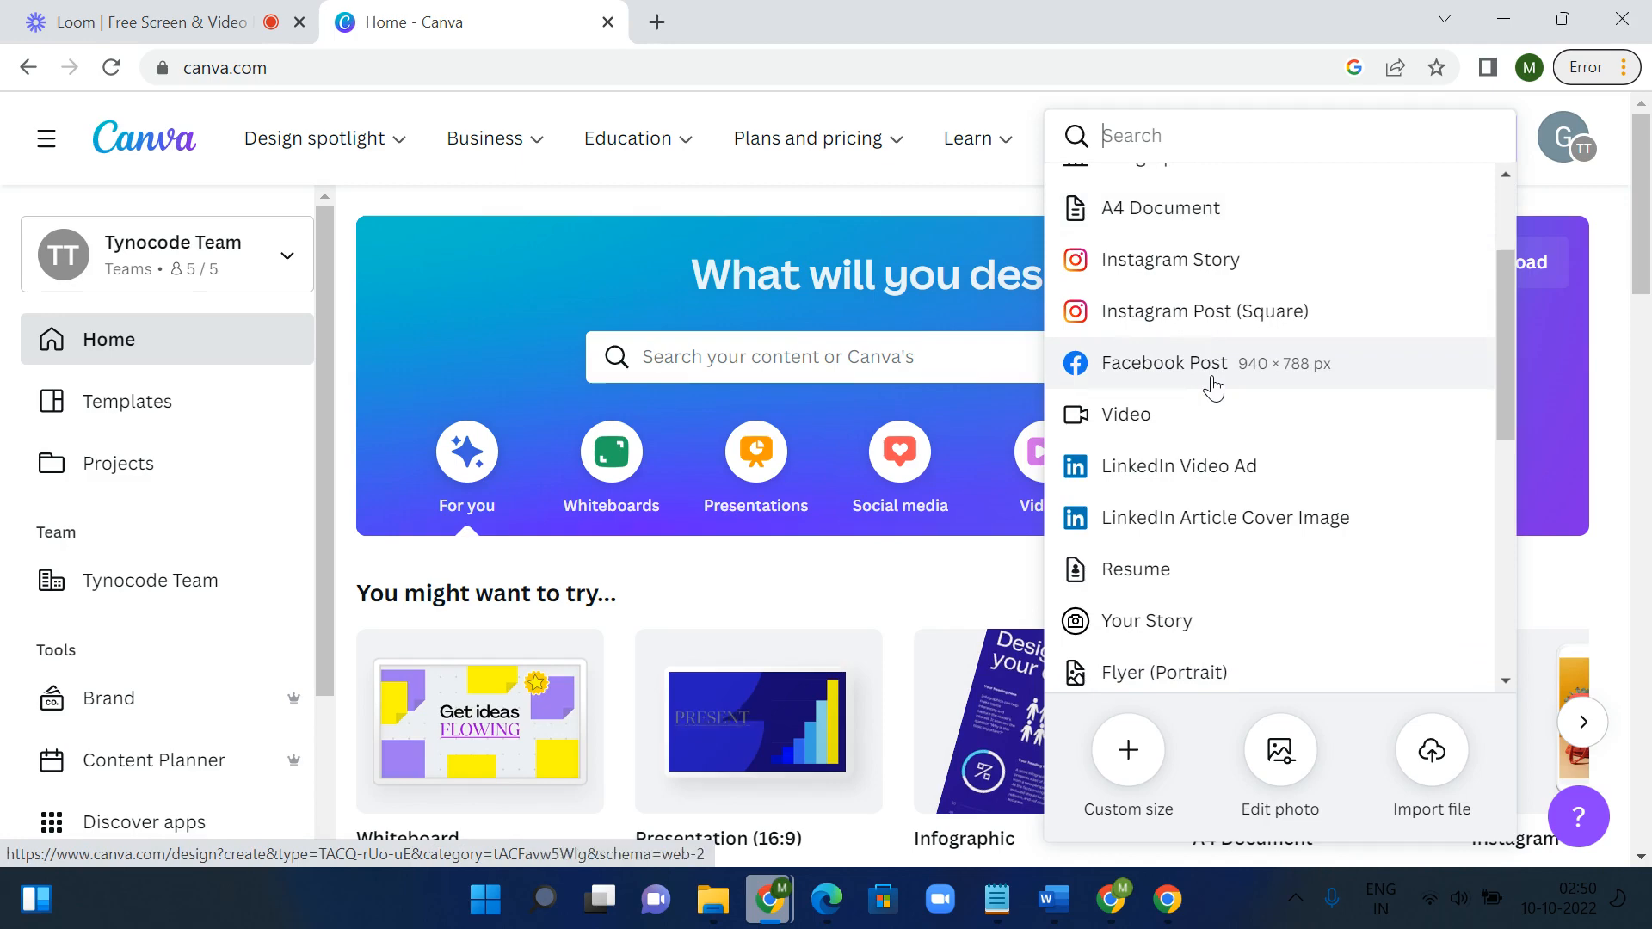
scroll(1215, 387, down, 1)
scroll(1215, 387, down, 2)
scroll(1213, 387, down, 4)
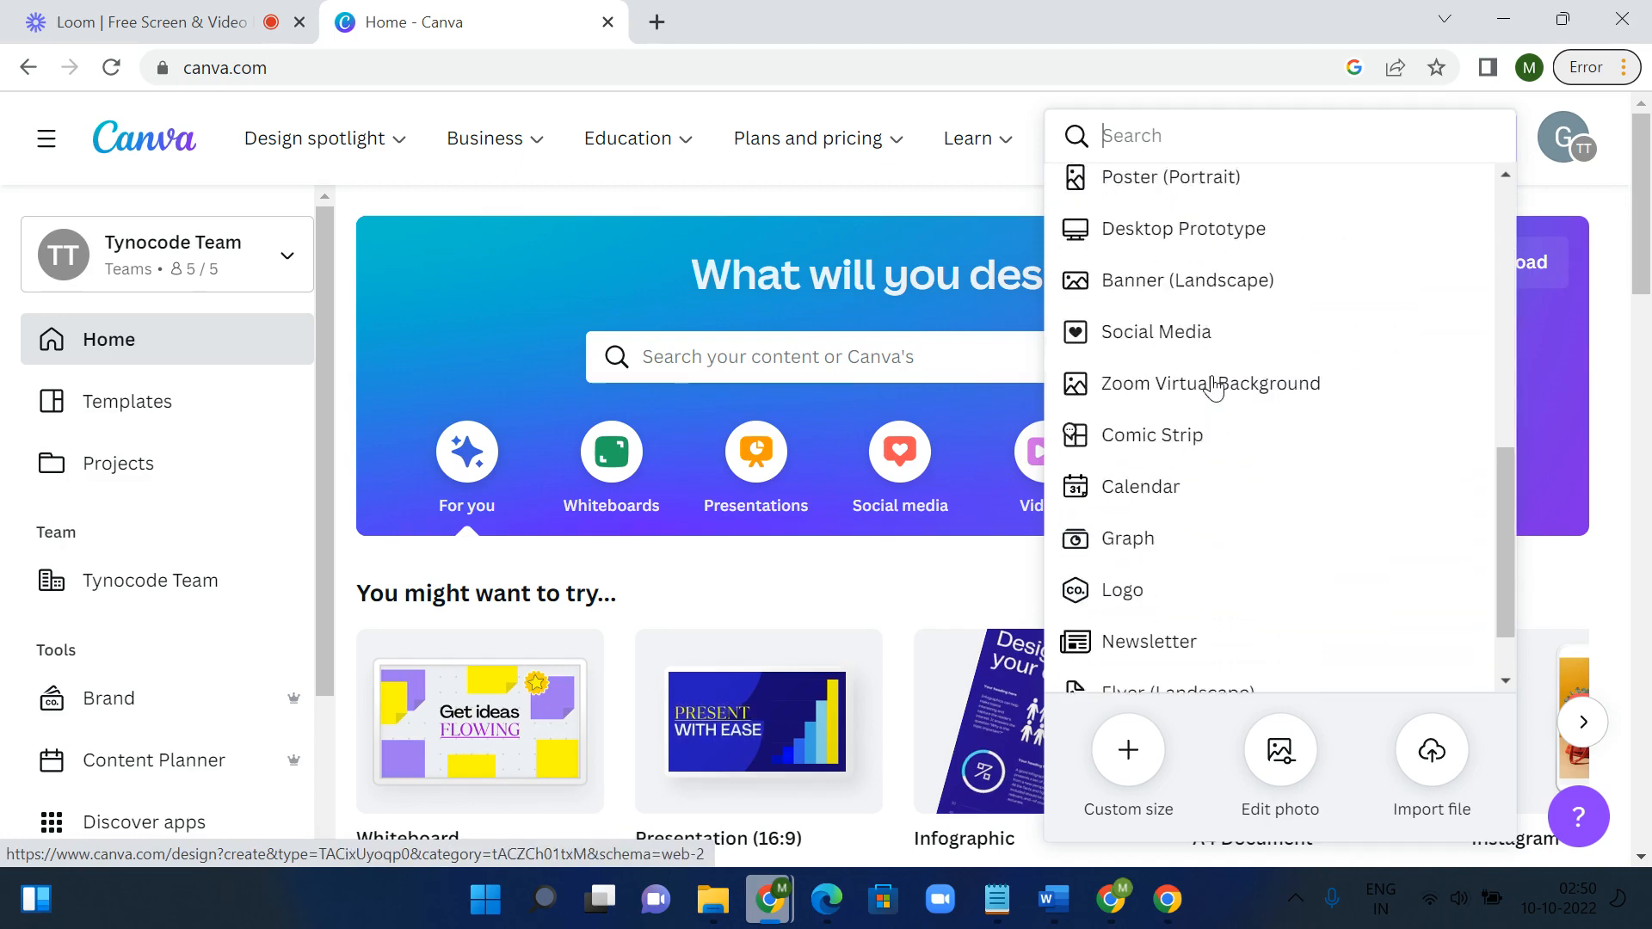
scroll(1213, 388, up, 10)
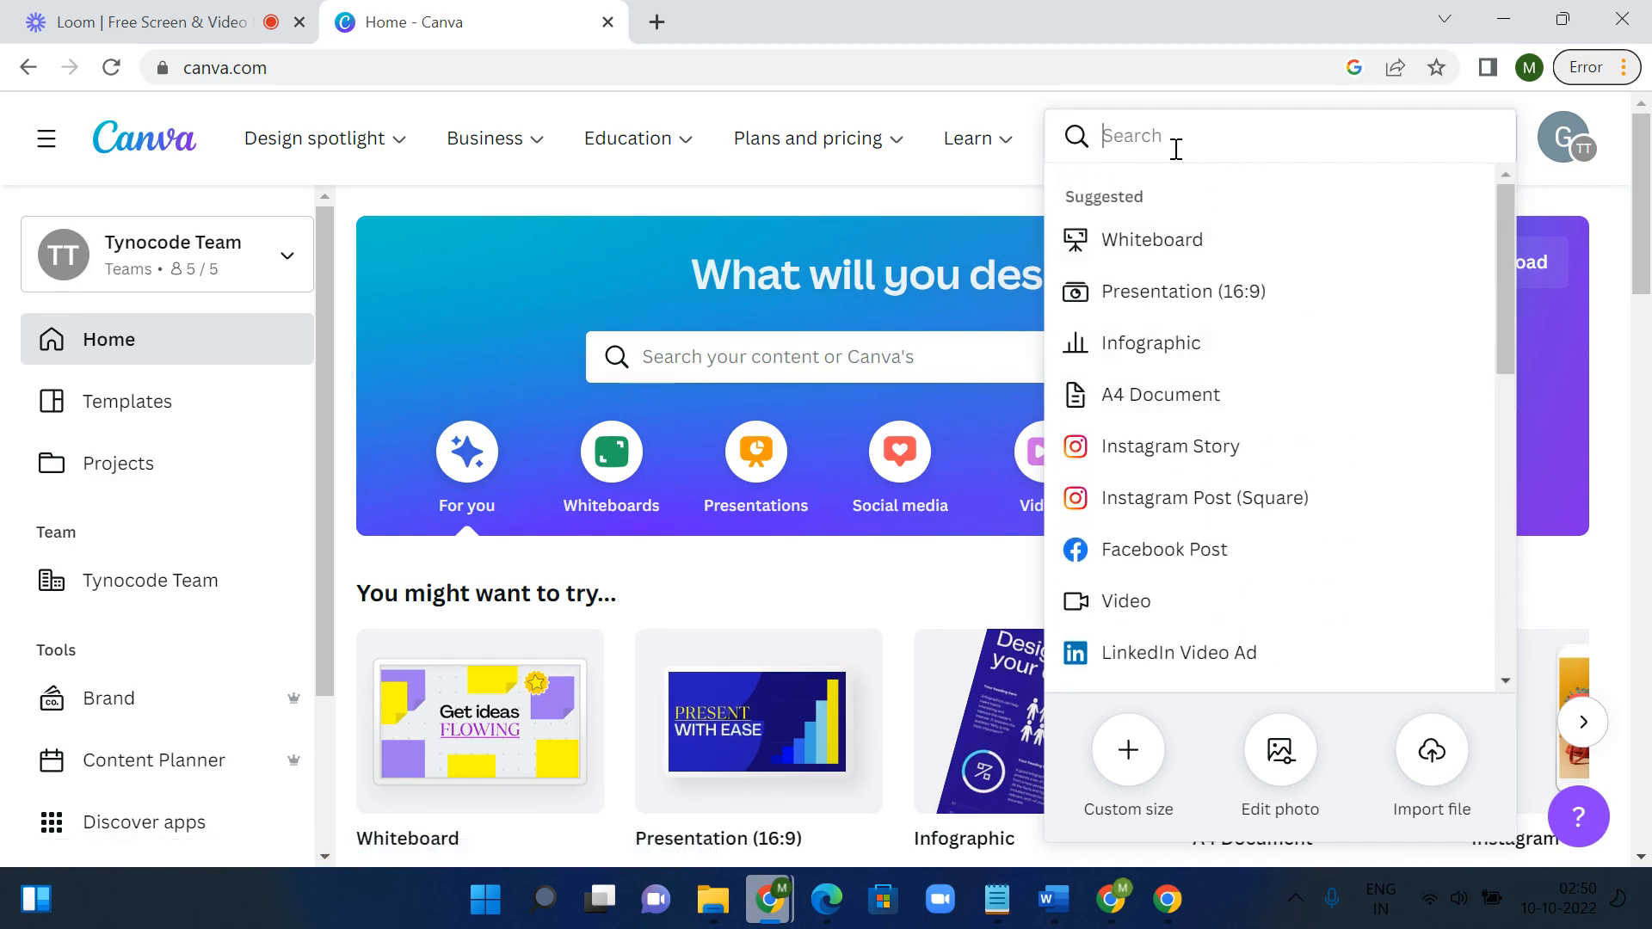
text(ins)
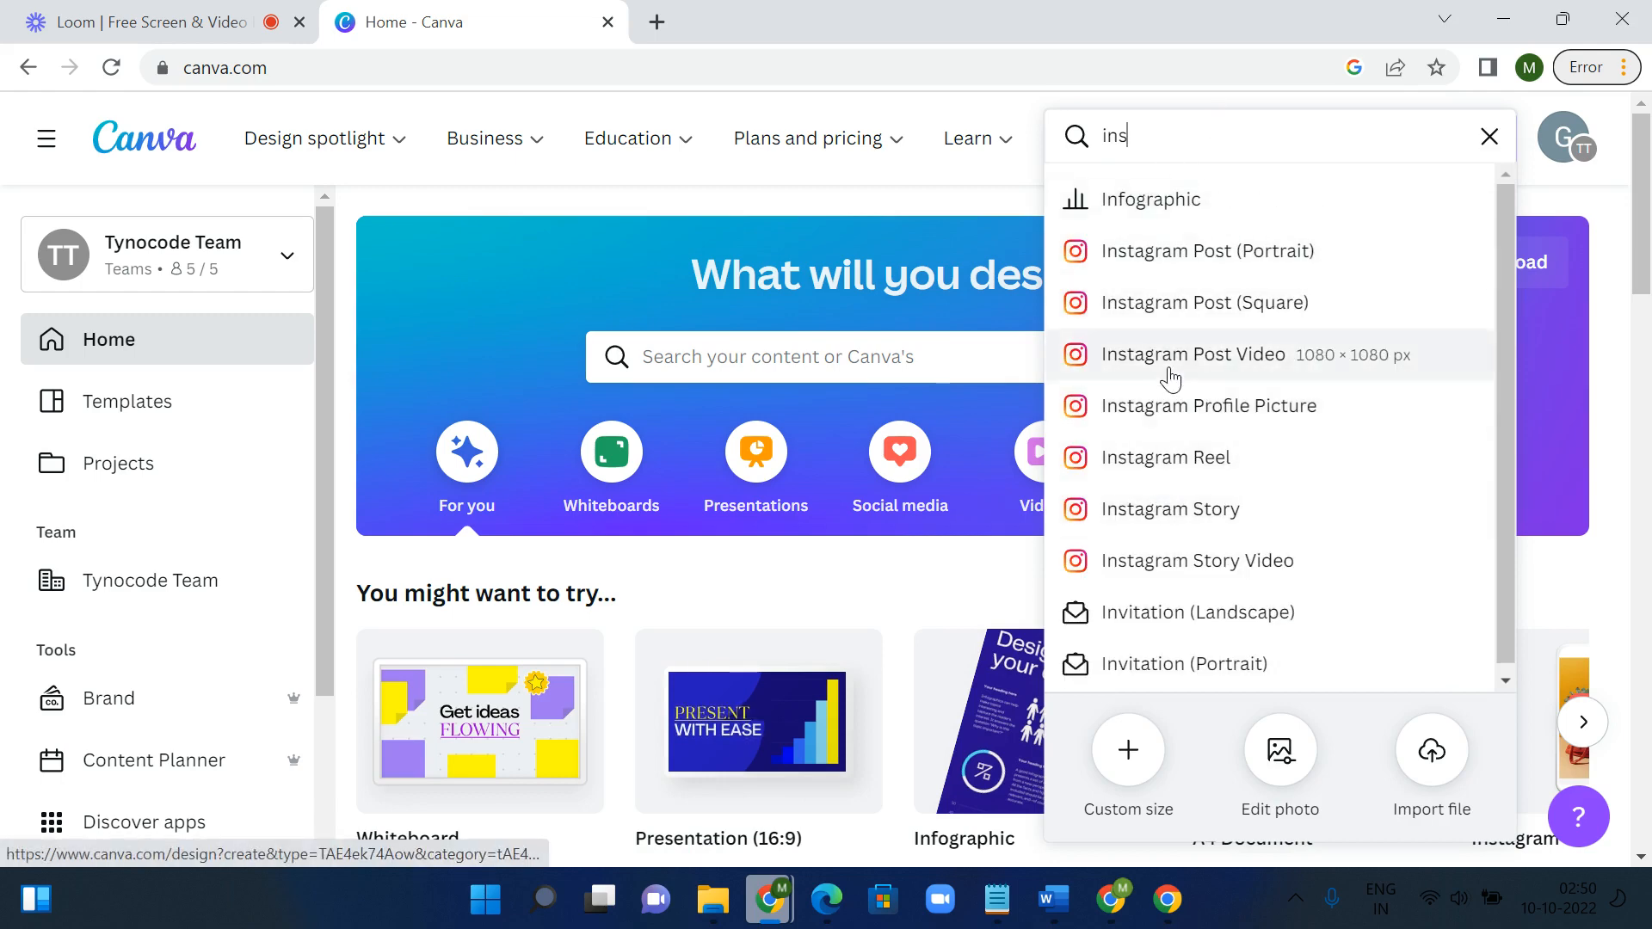
click(1191, 310)
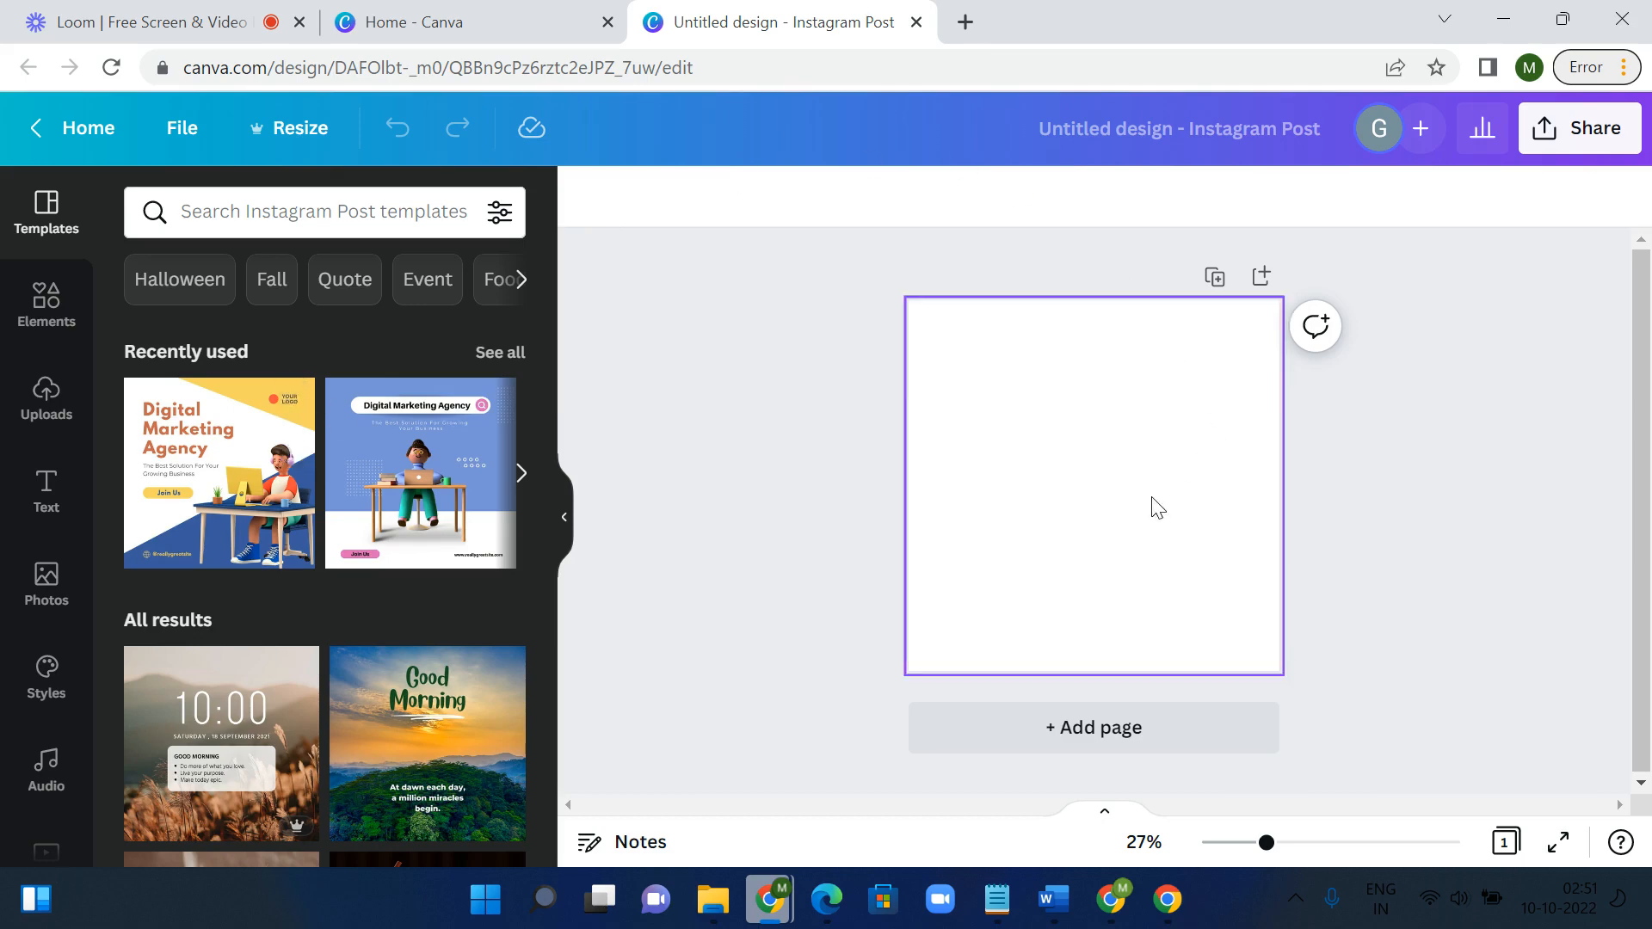
Step: Browse the Instagram Post templates and apply the recently used Digital Marketing Agency template with the white, yellow and blue background
scroll(462, 633, down, 5)
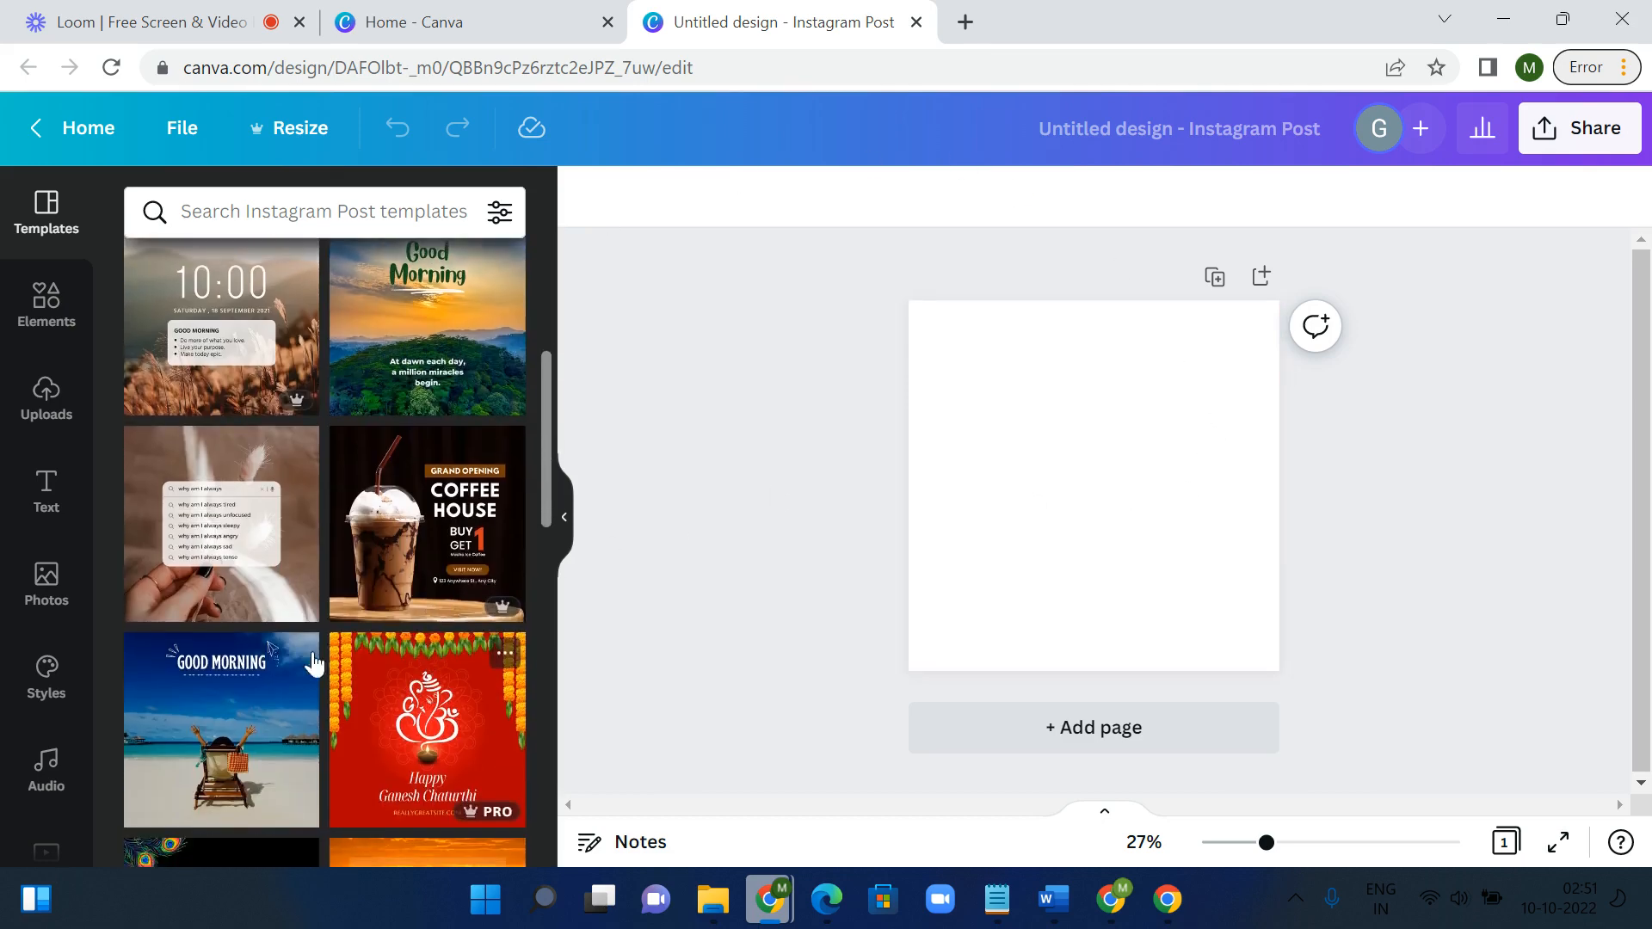
scroll(44, 620, down, 5)
scroll(44, 616, up, 5)
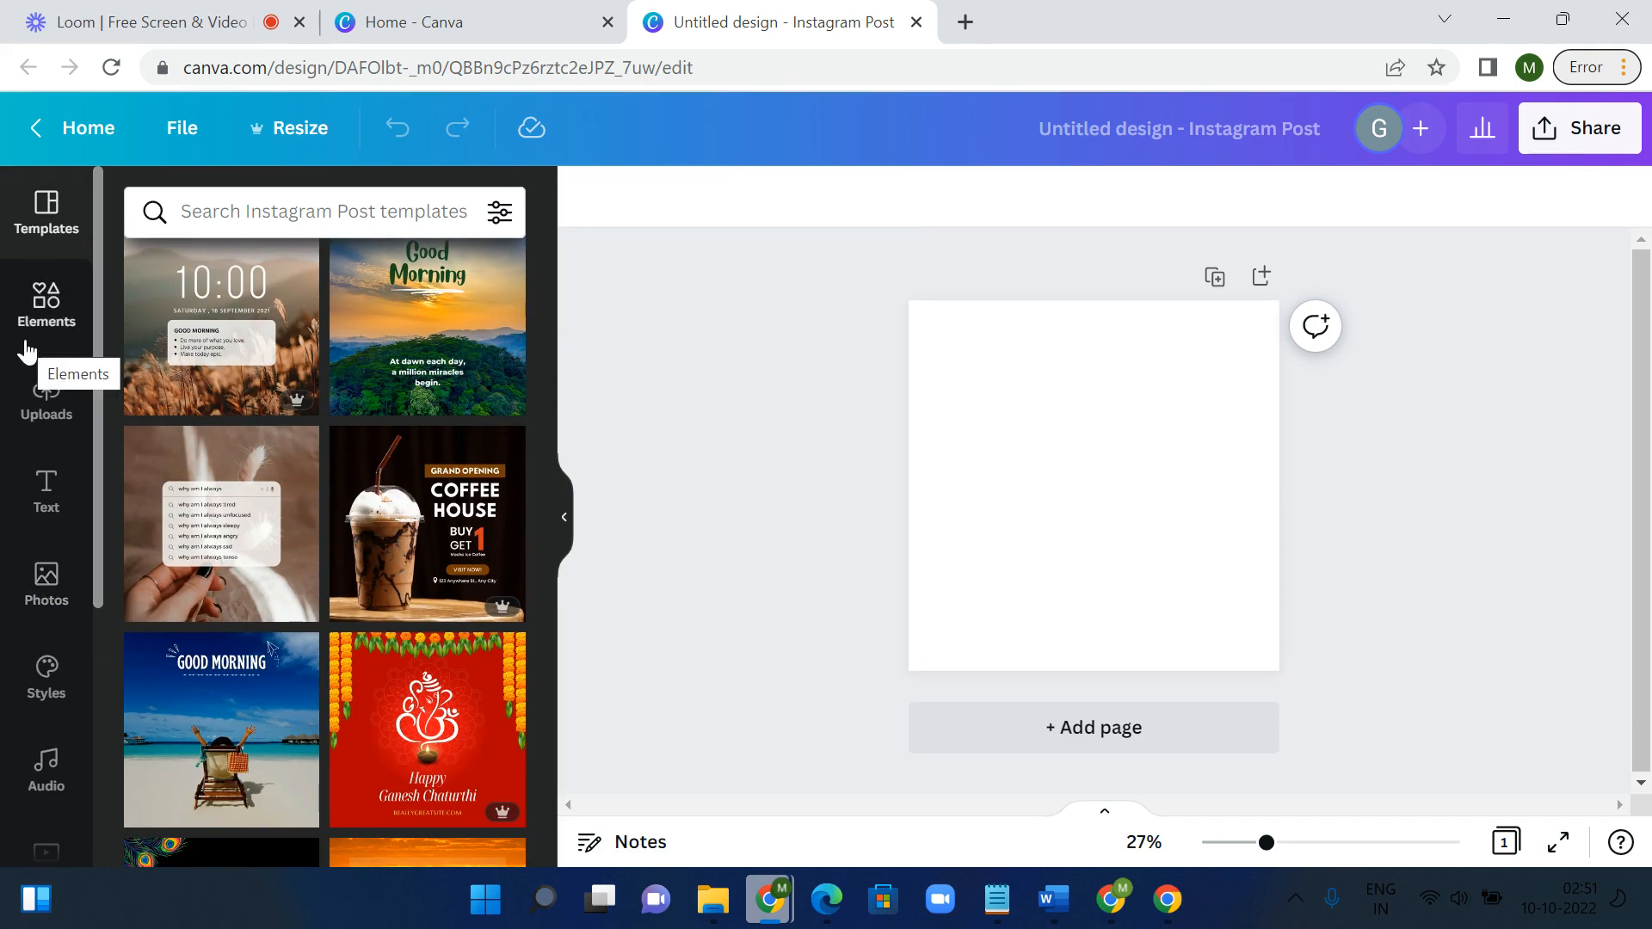
scroll(295, 387, up, 5)
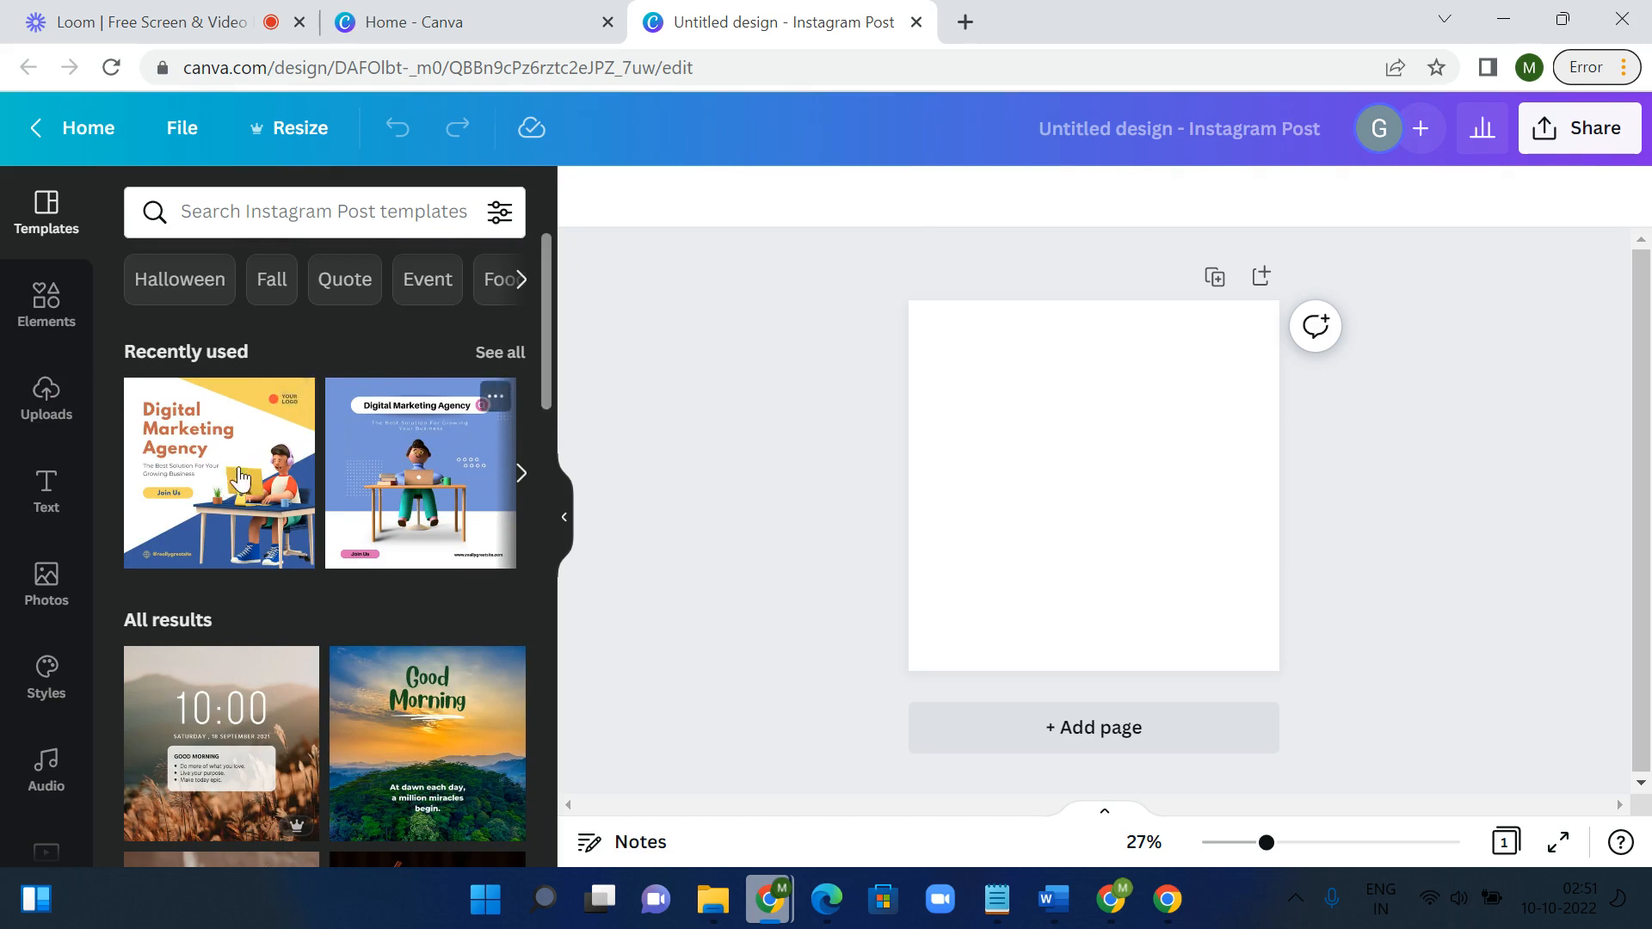
click(179, 500)
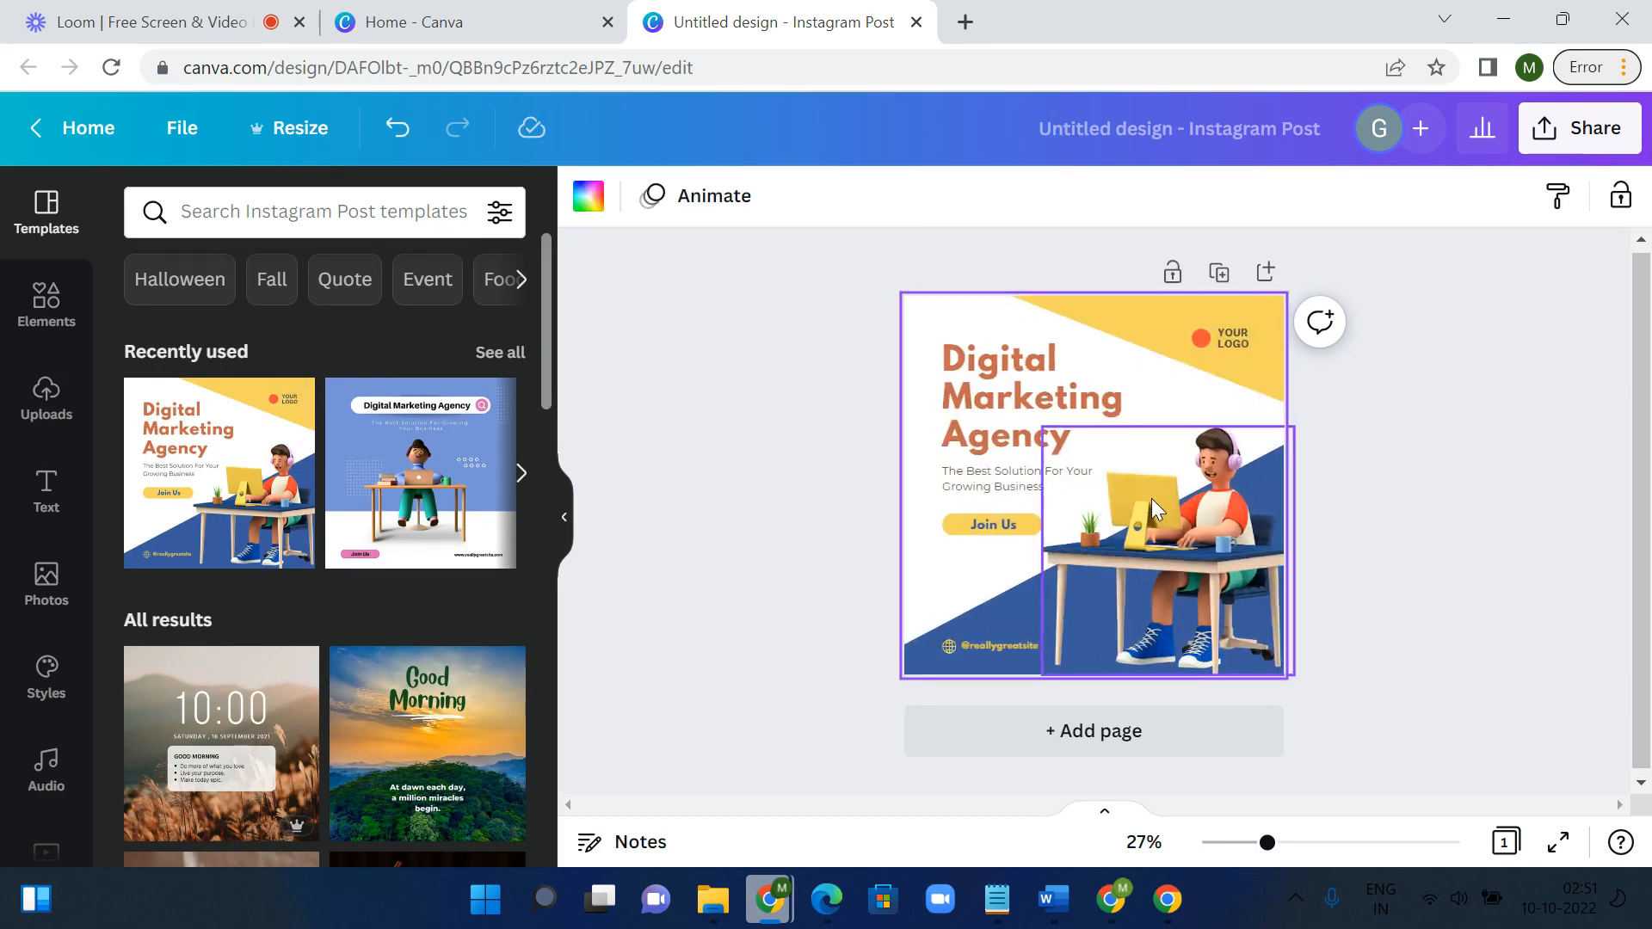
Step: Select the "Digital Marketing Agency" headline and its subtitle together and move them slightly up and to the left on the page
scroll(1152, 498, up, 2)
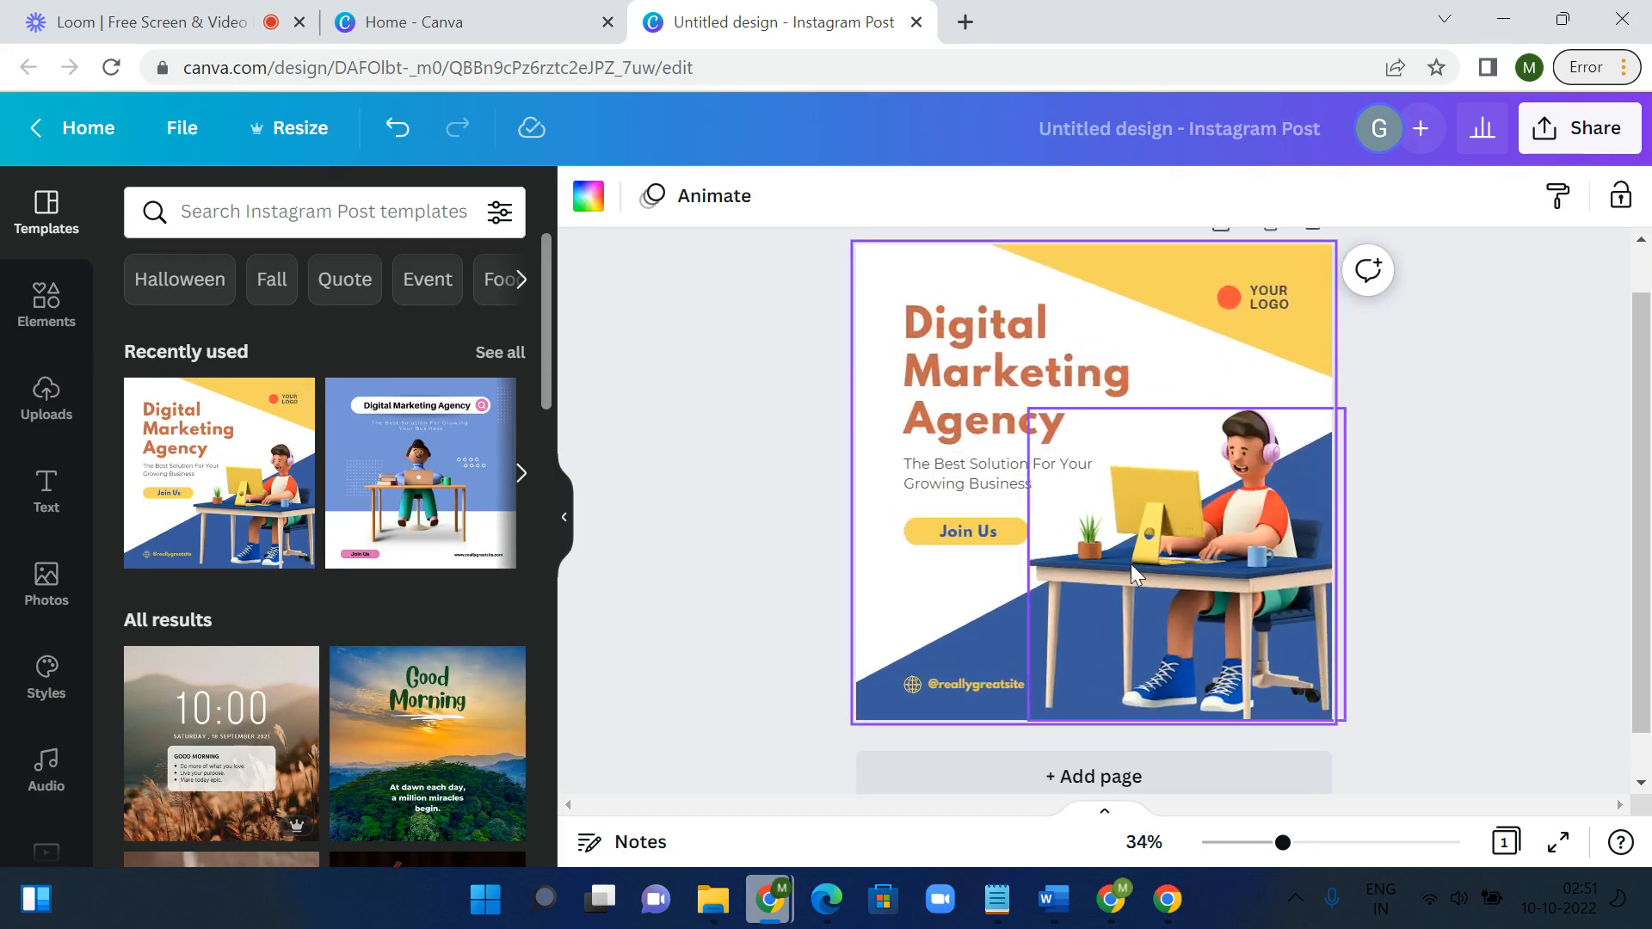
scroll(1131, 564, down, 2)
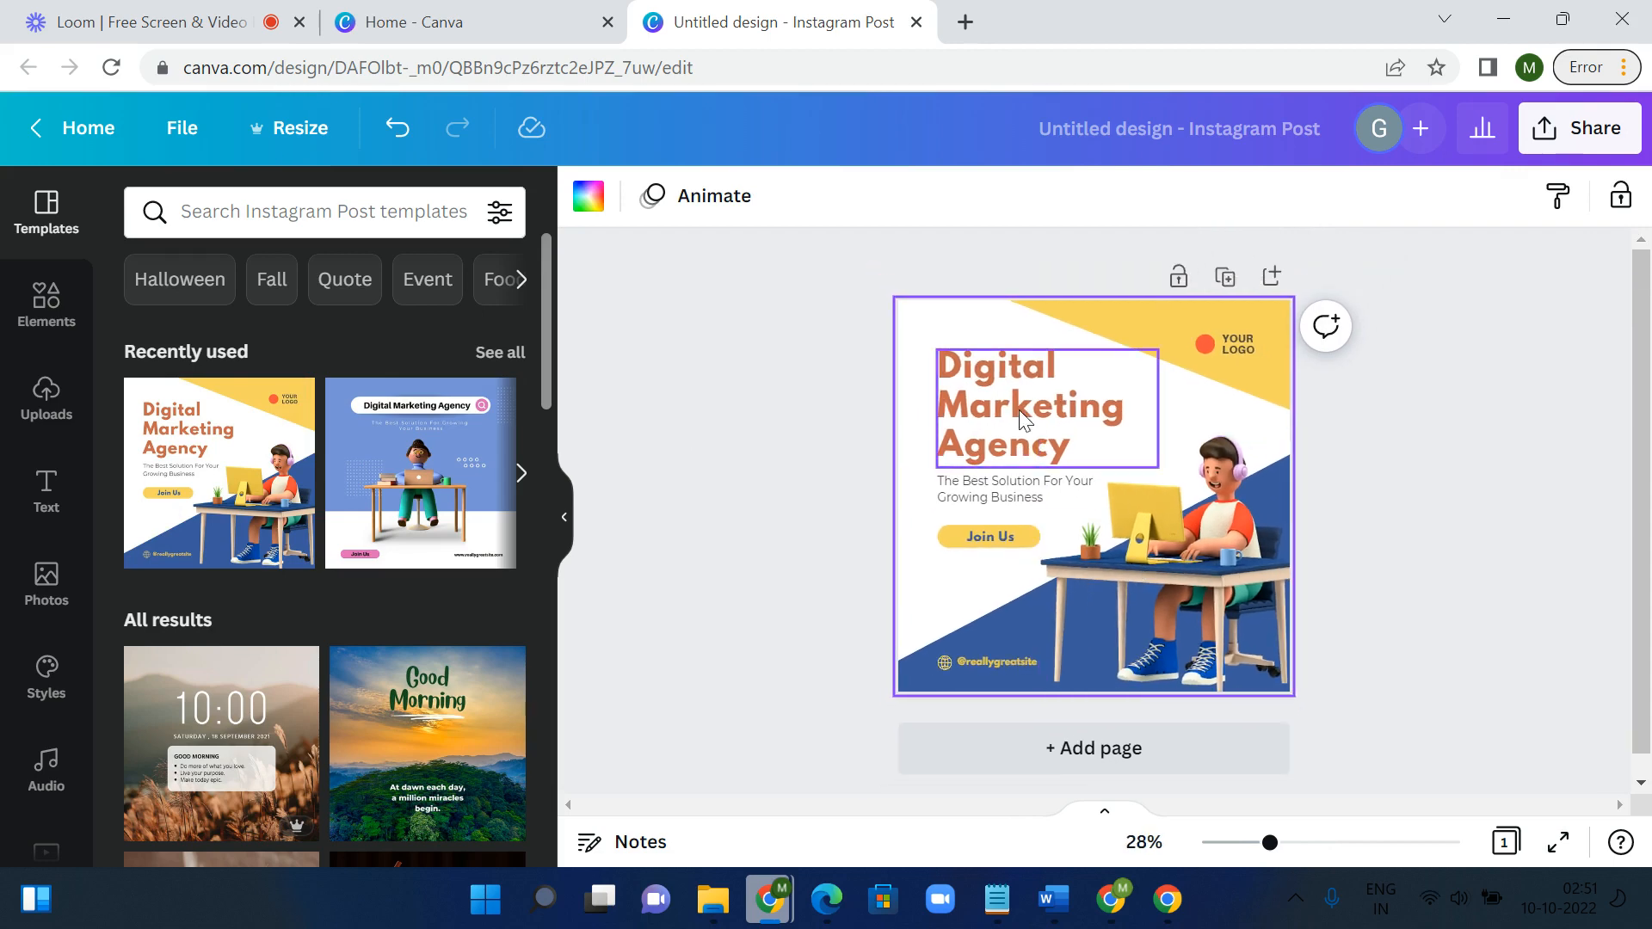
click(961, 388)
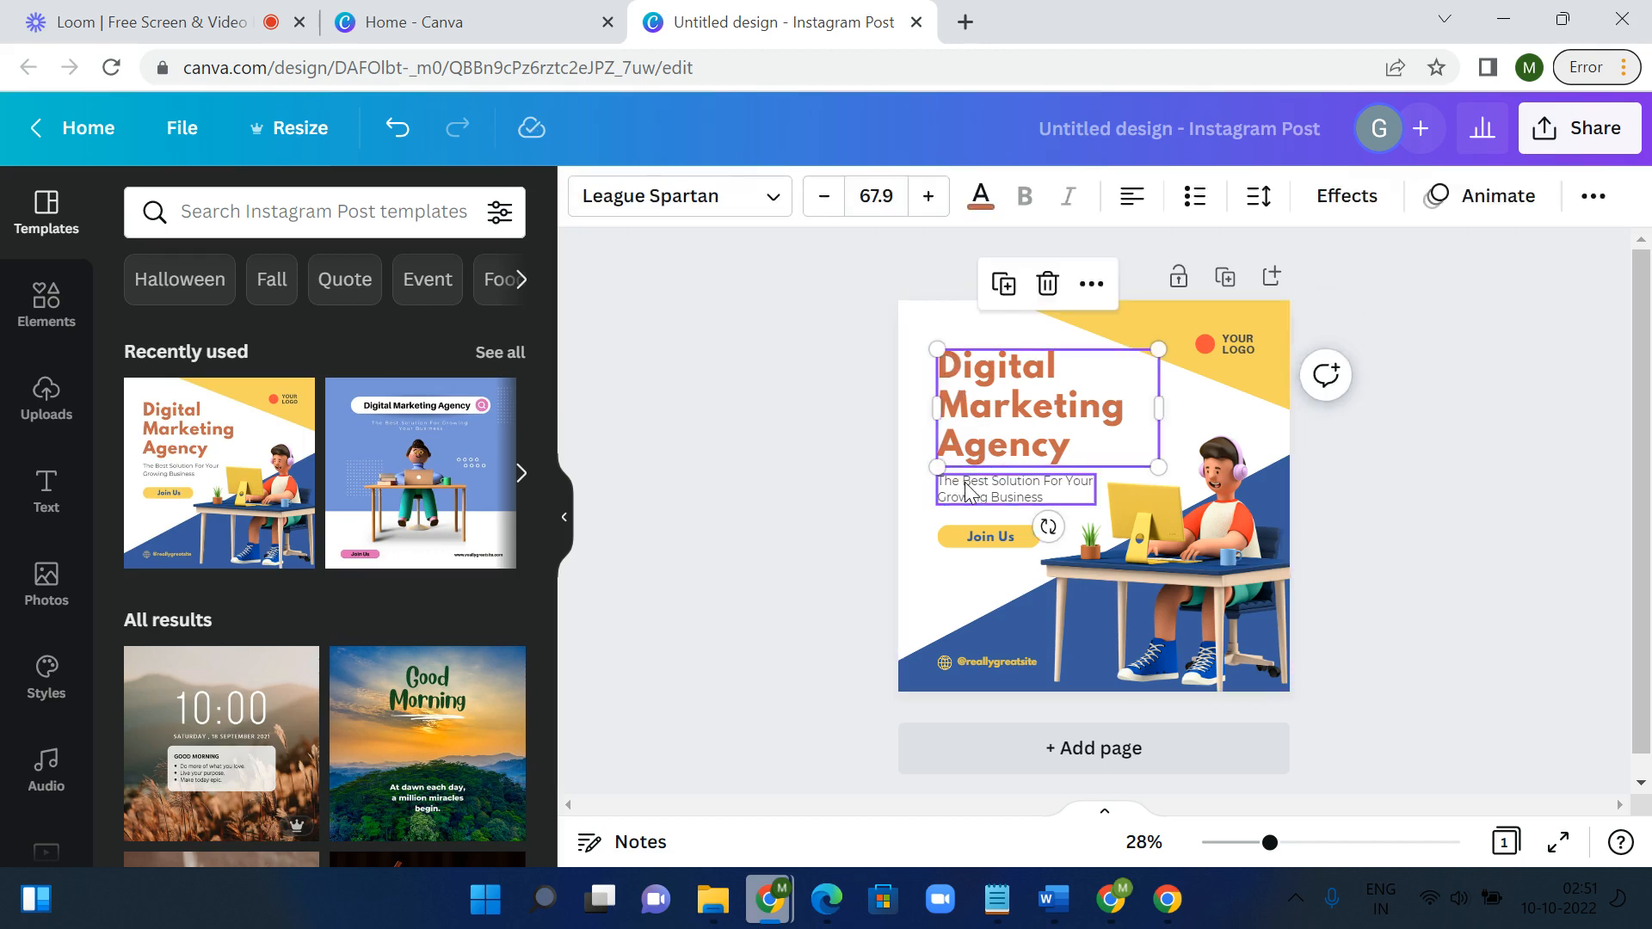
click(964, 482)
click(925, 351)
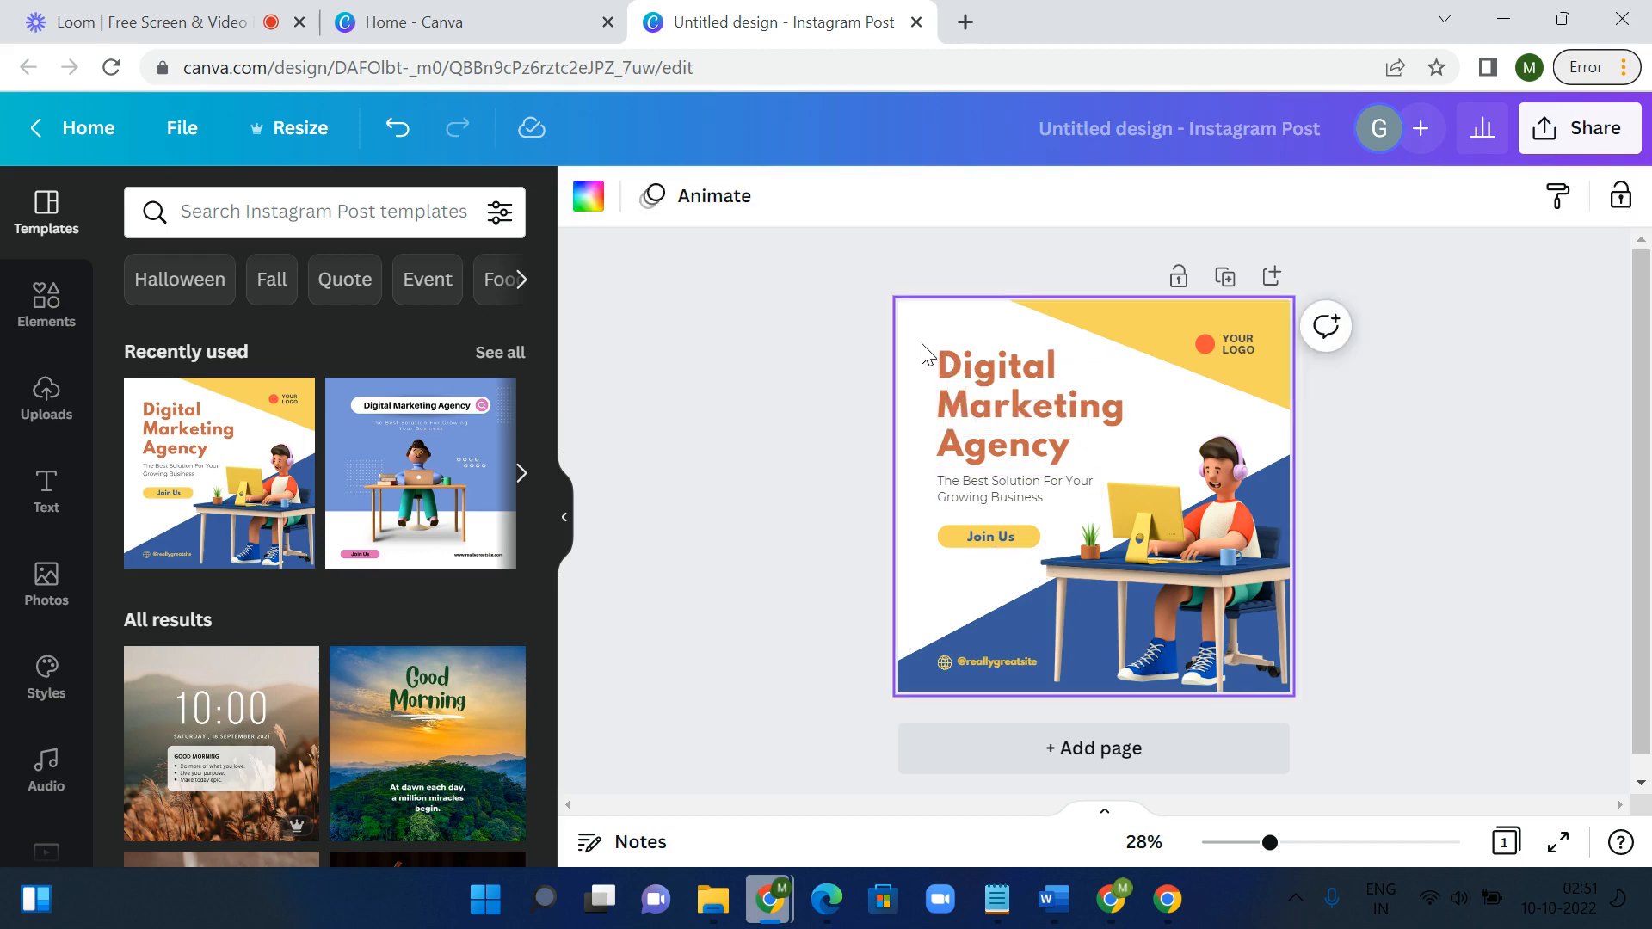
drag(946, 349, 990, 508)
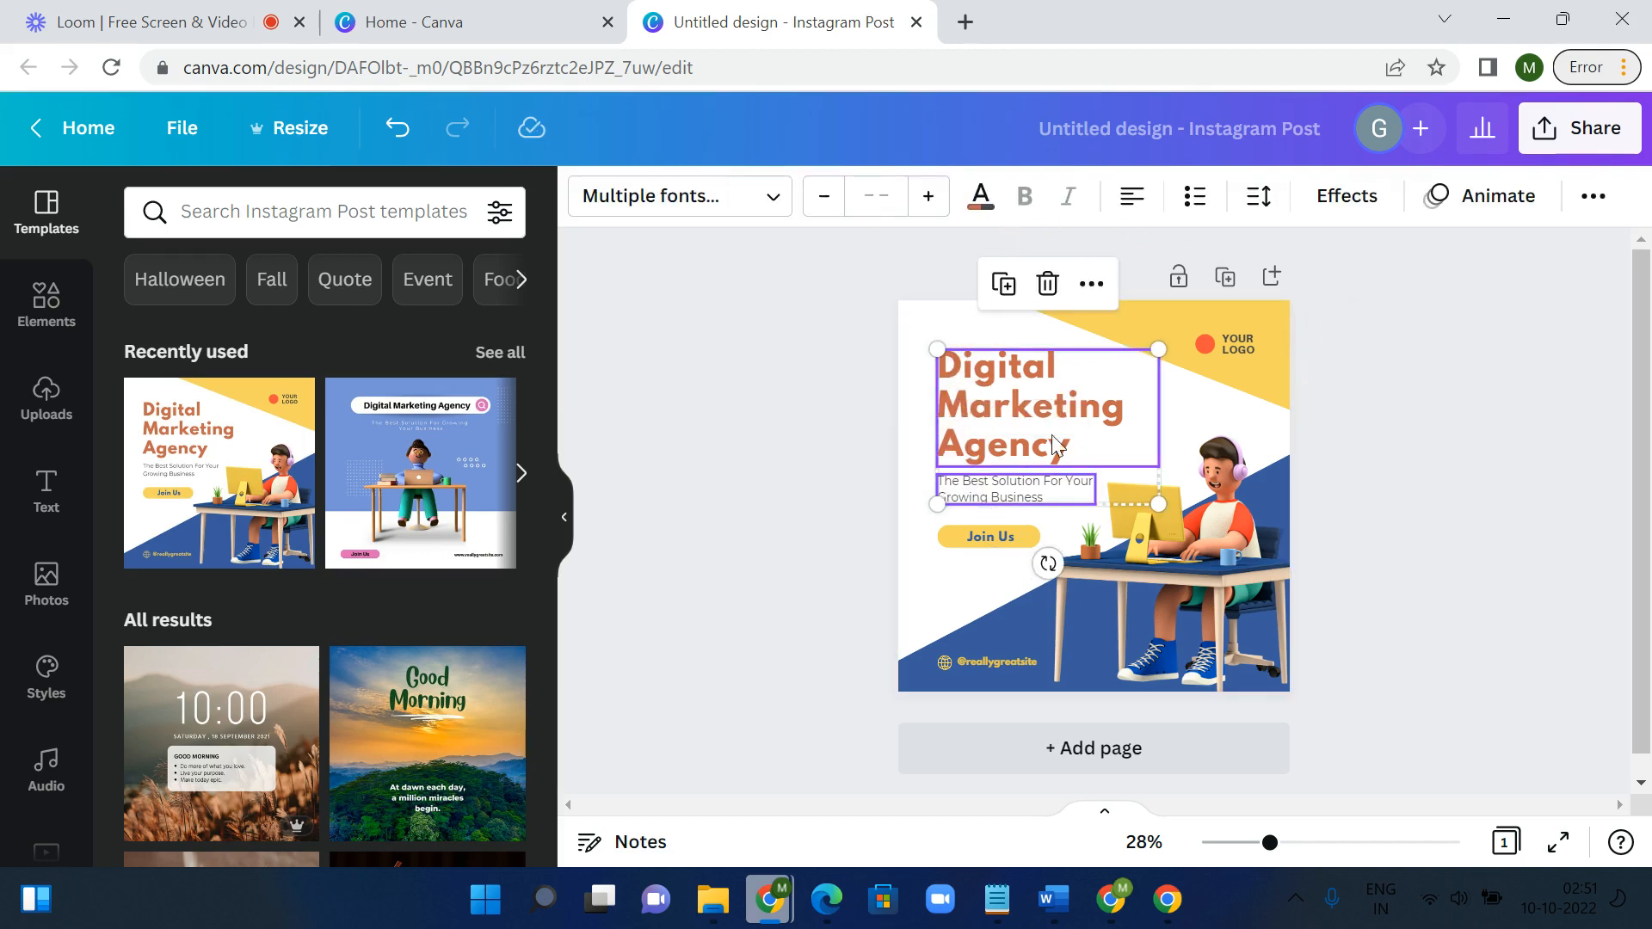
mouse_move(1070, 391)
mouse_down()
mouse_move(1149, 396)
mouse_move(1106, 357)
mouse_move(1034, 368)
mouse_move(1079, 370)
mouse_move(1056, 373)
mouse_up()
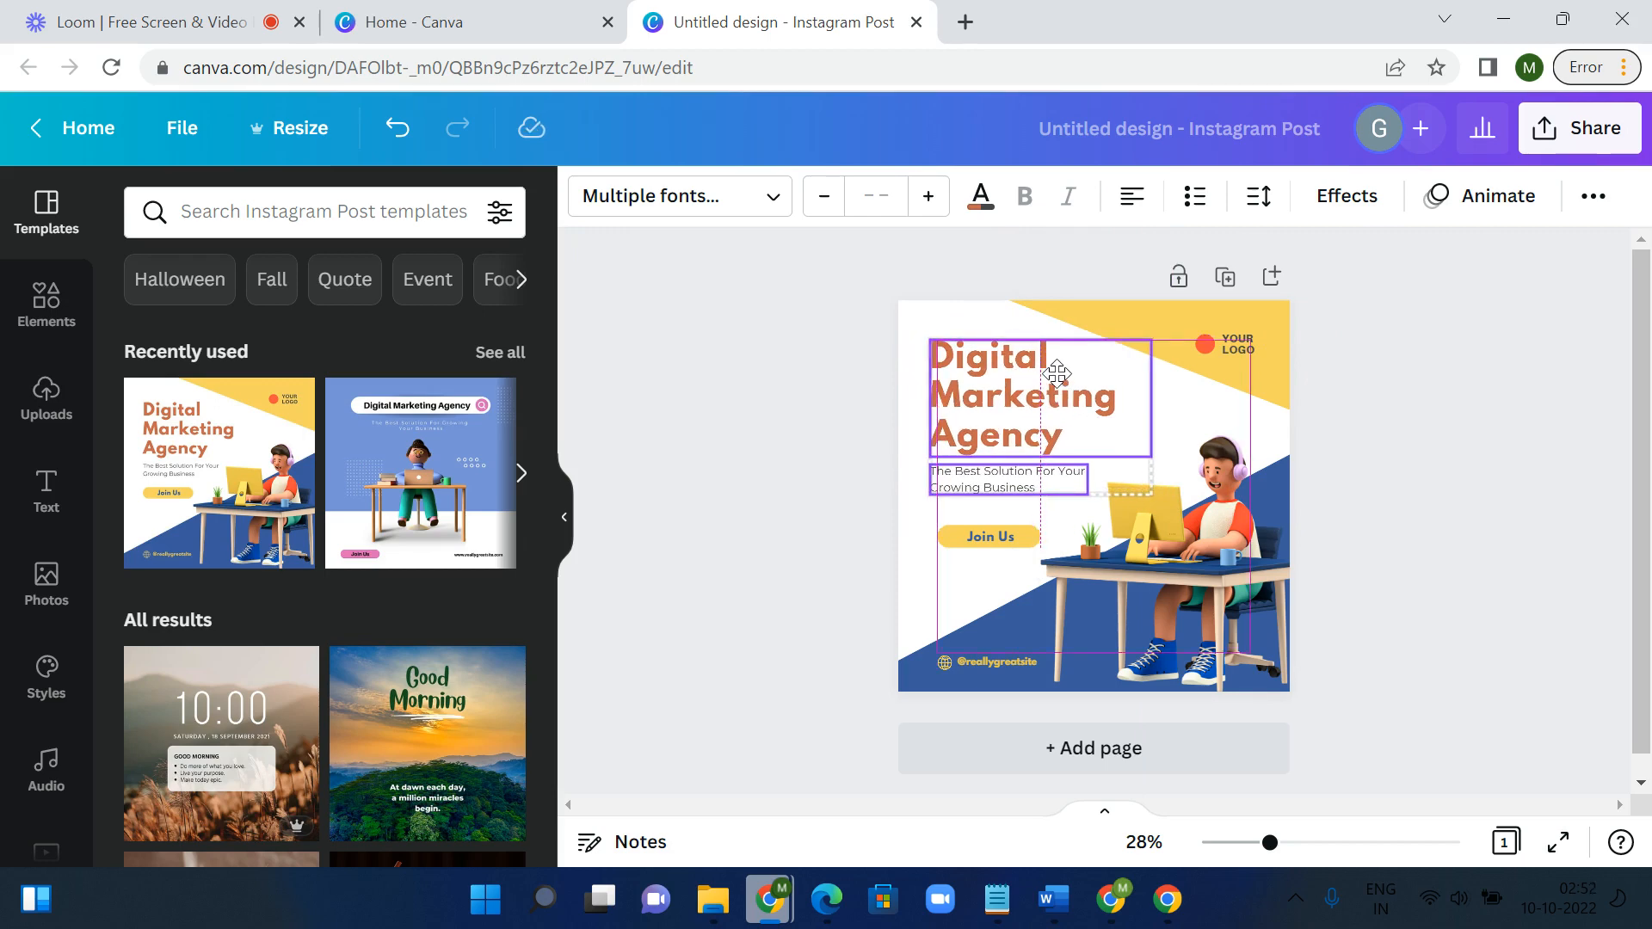
drag(1057, 374, 1050, 376)
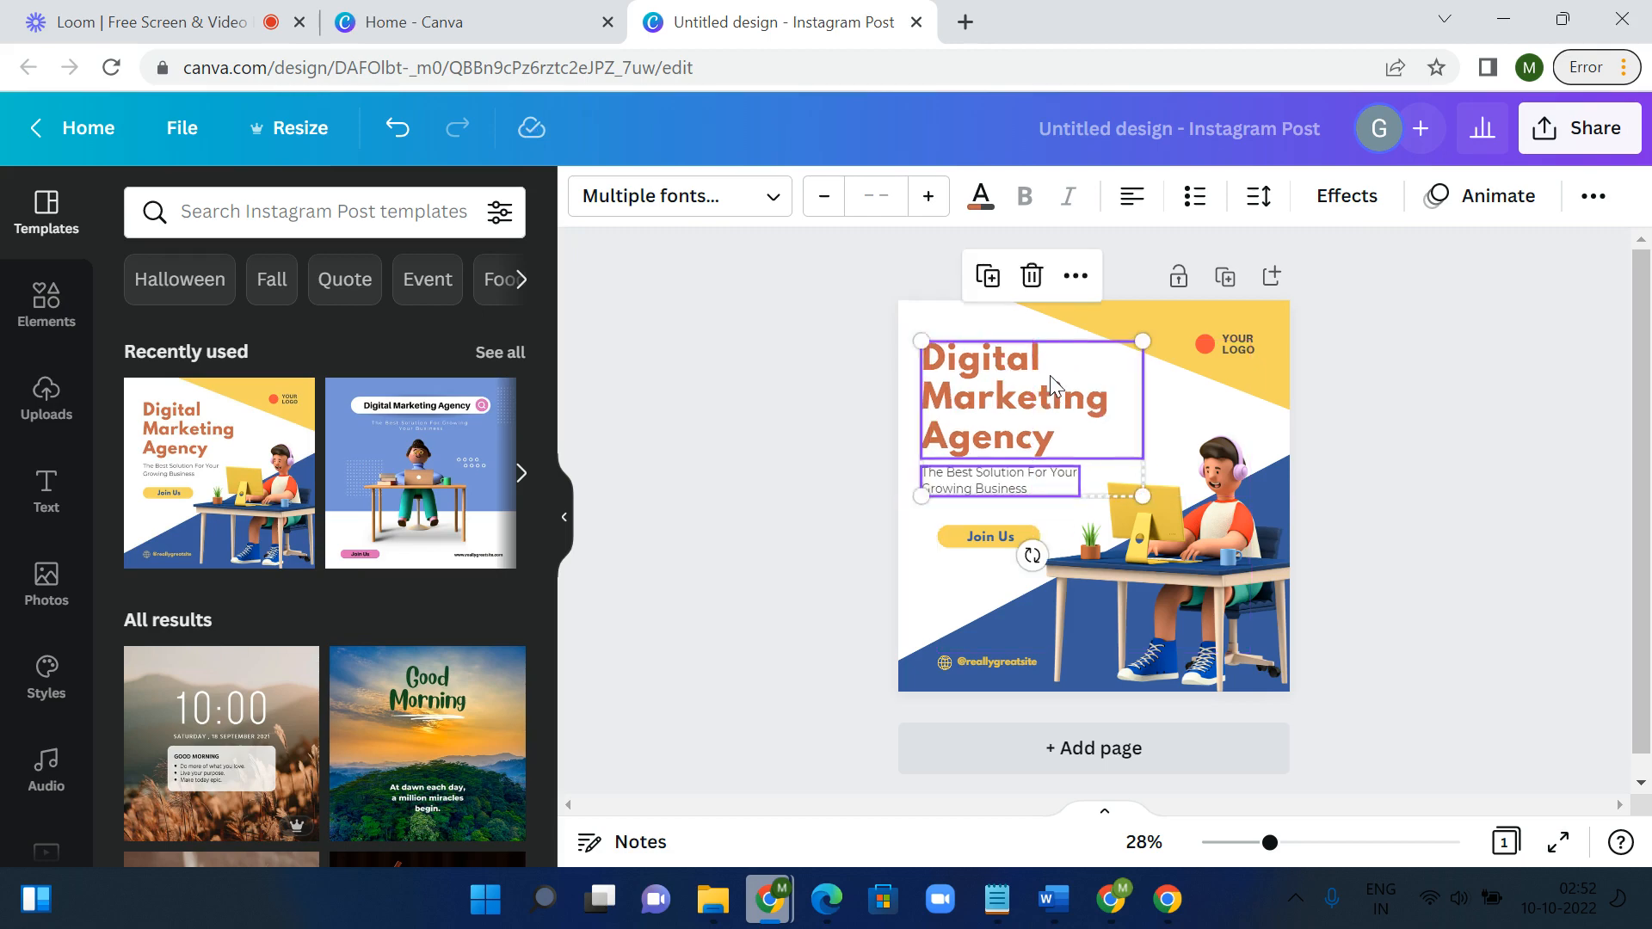
click(1173, 382)
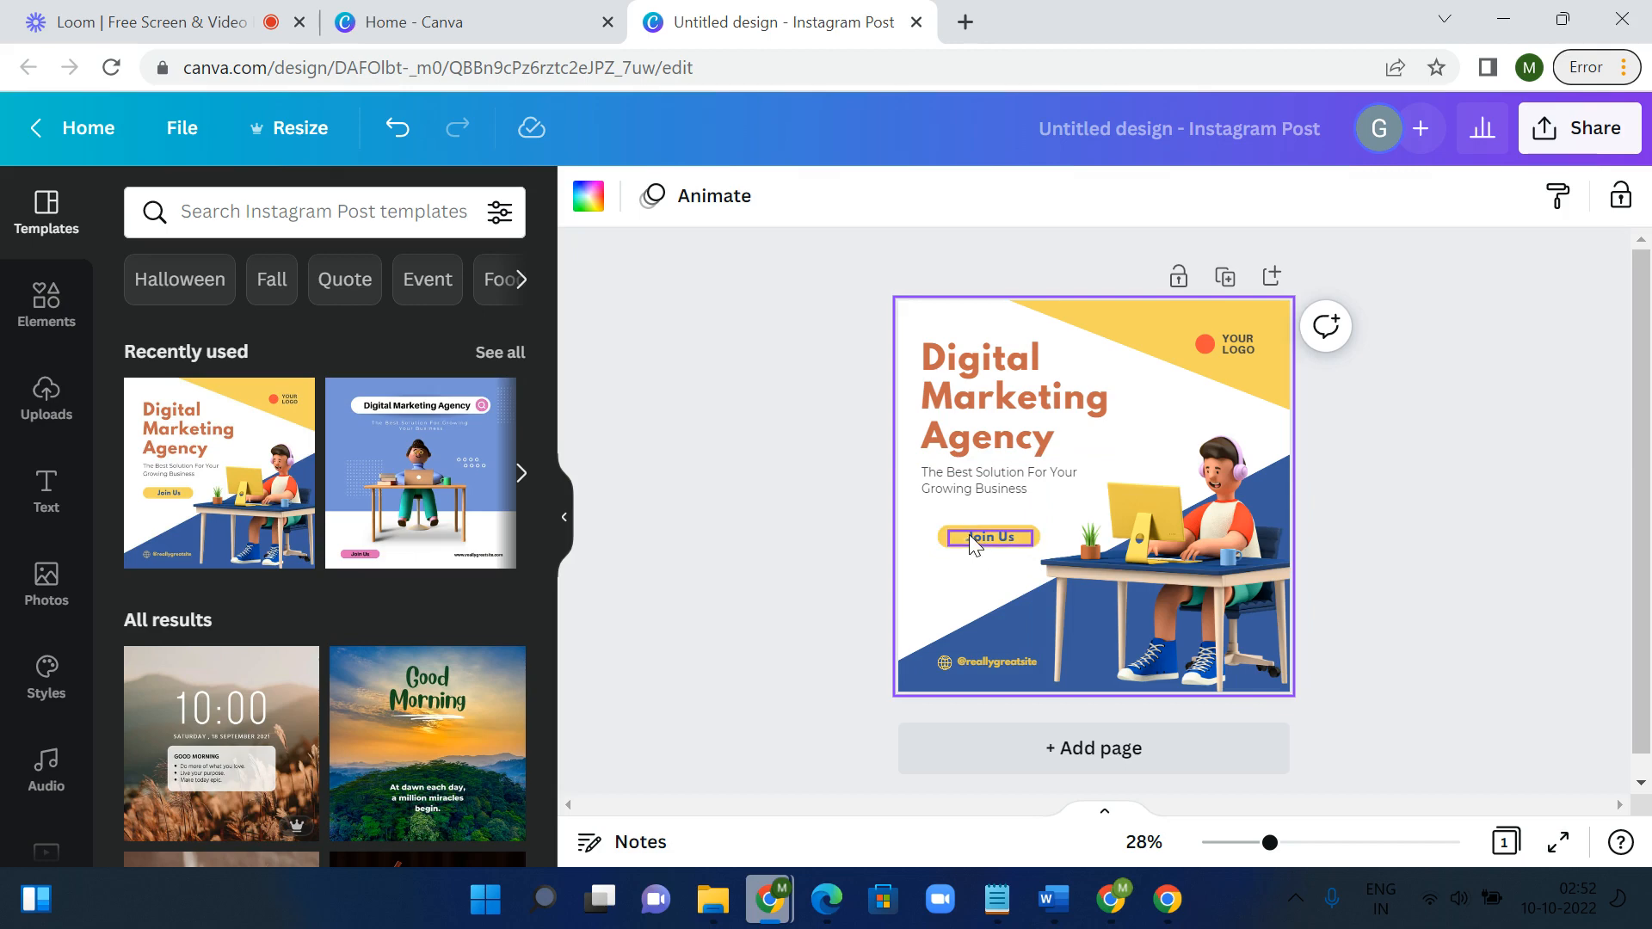
Step: Duplicate the yellow shape behind "Join Us", place the copy directly below the original, and delete the copy
scroll(961, 534, up, 3)
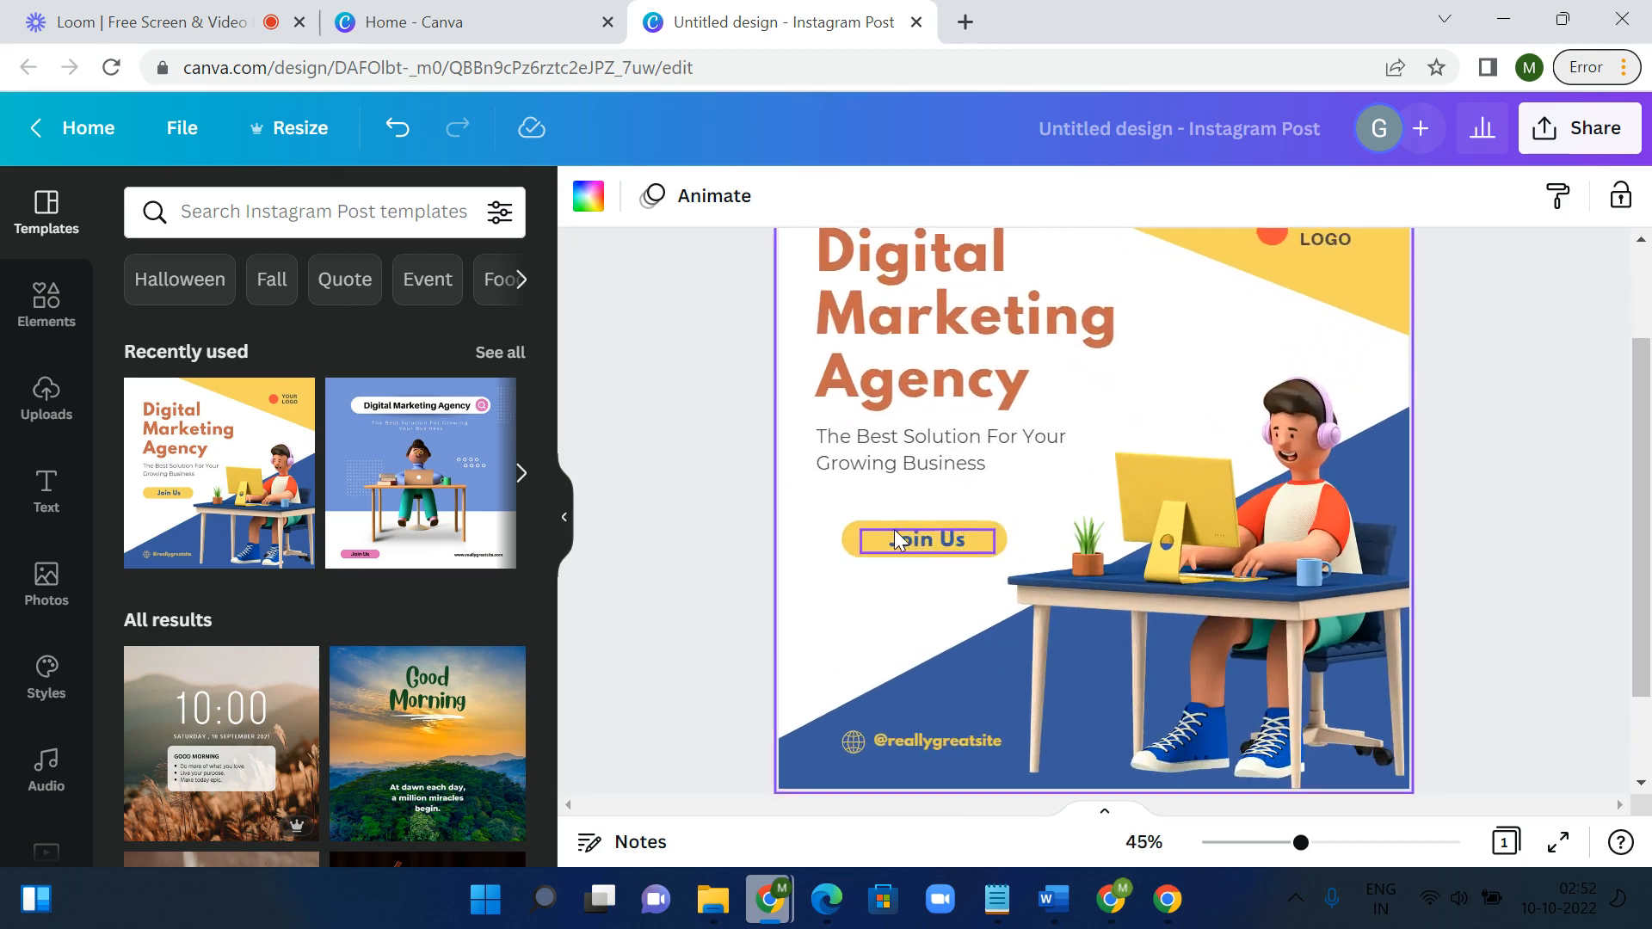
click(852, 544)
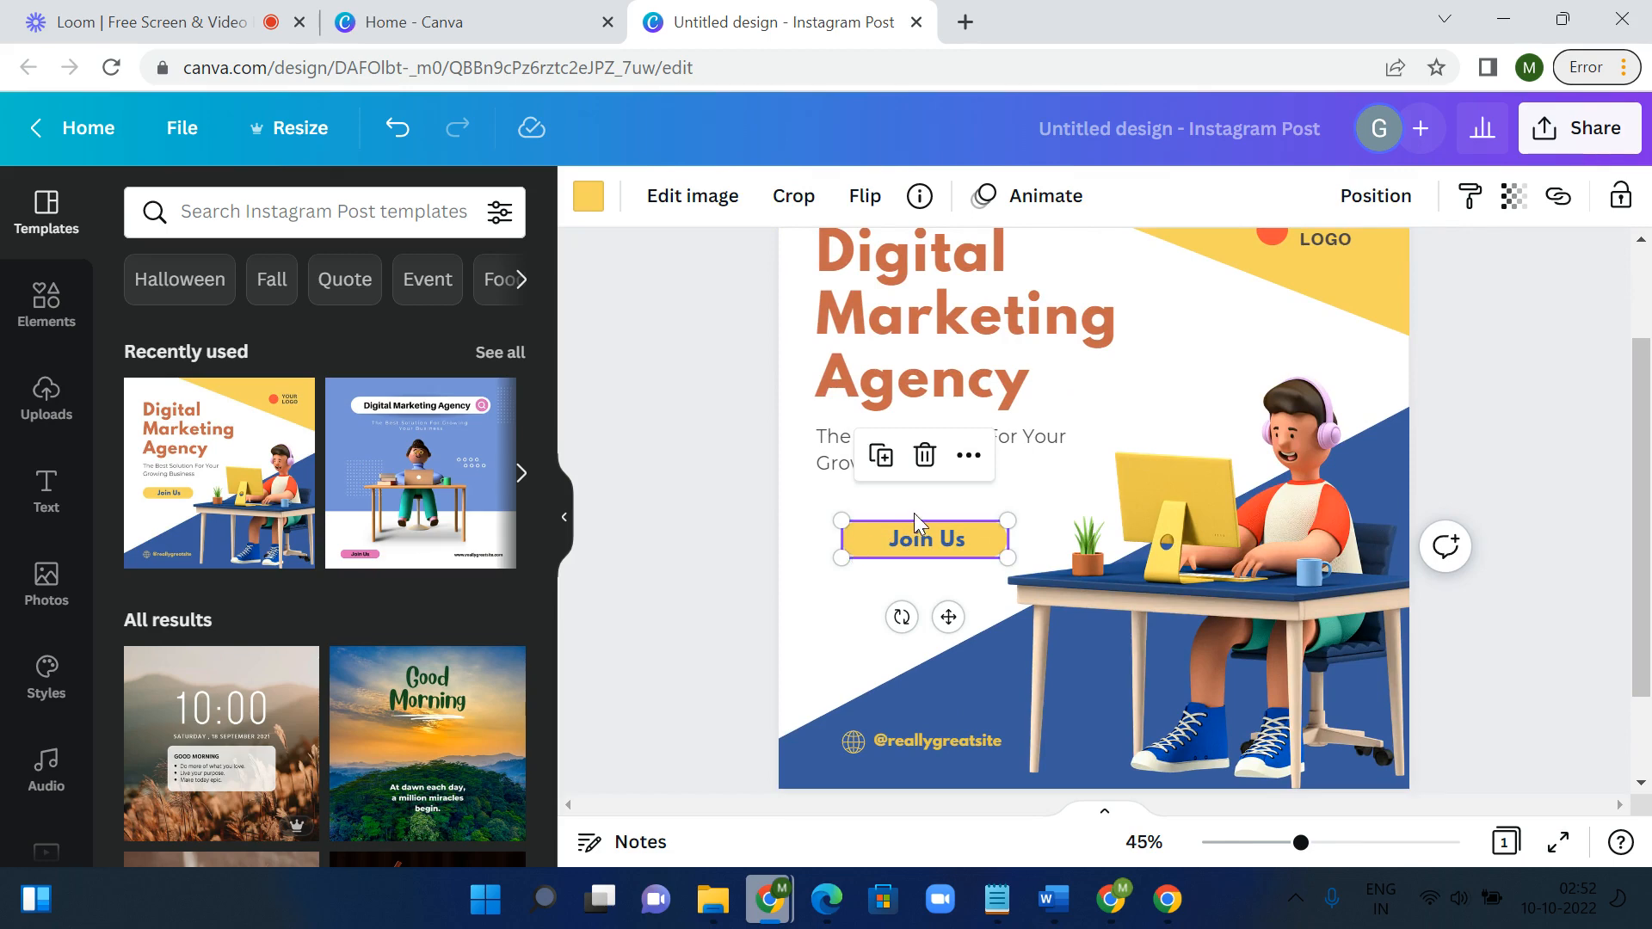
key(ctrl+d)
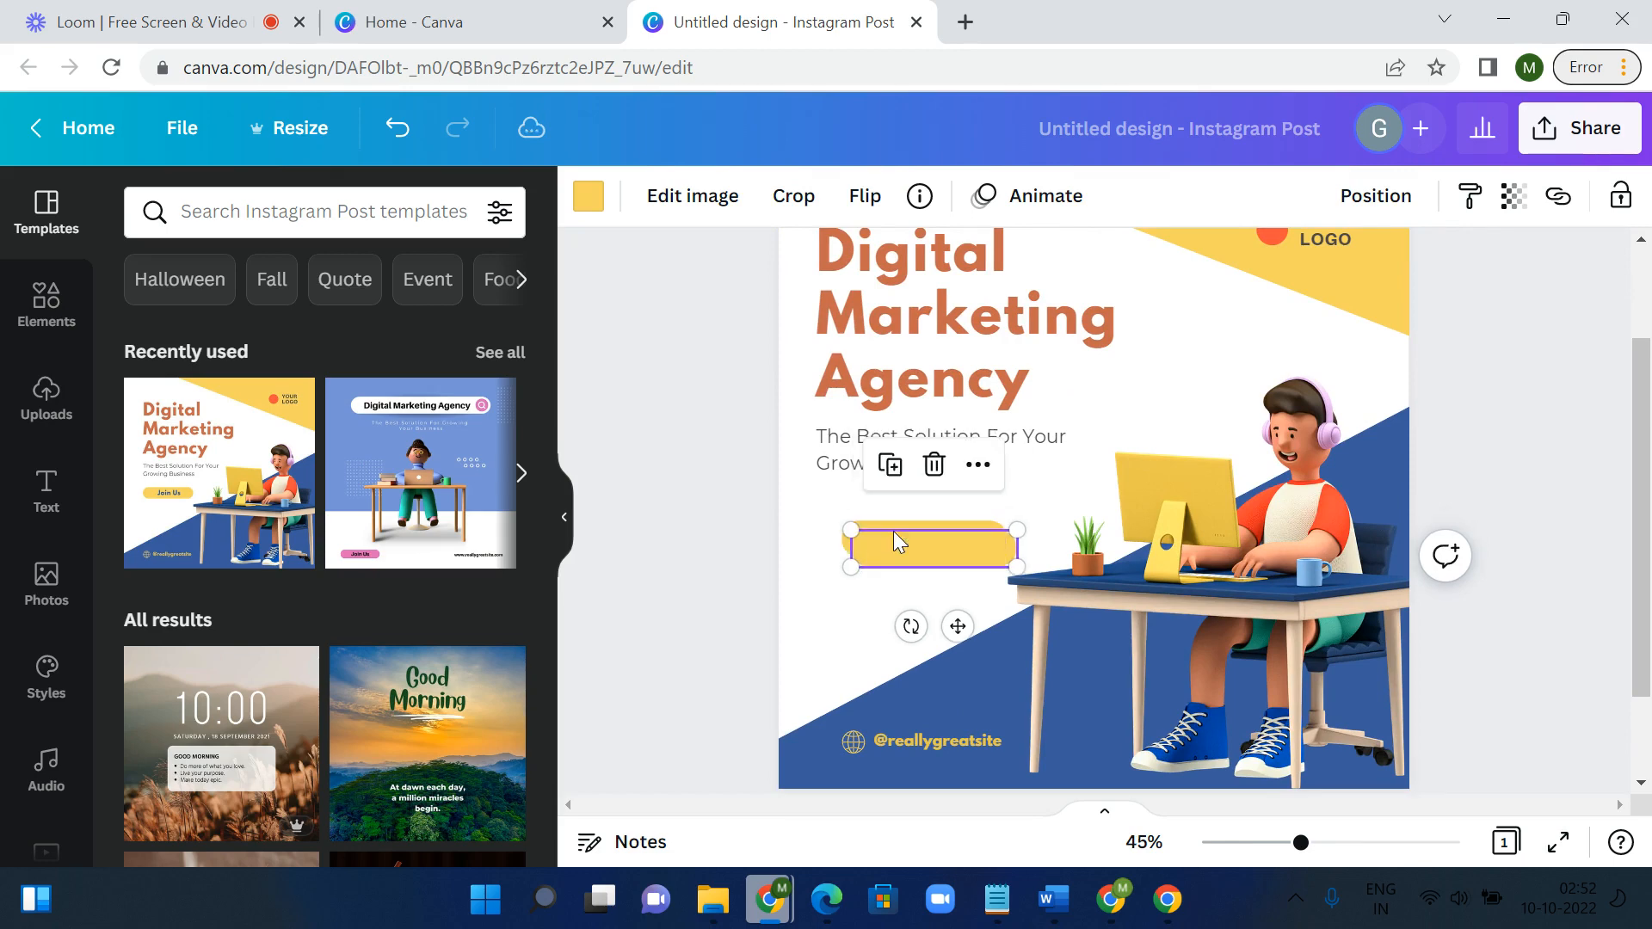
drag(891, 551, 887, 587)
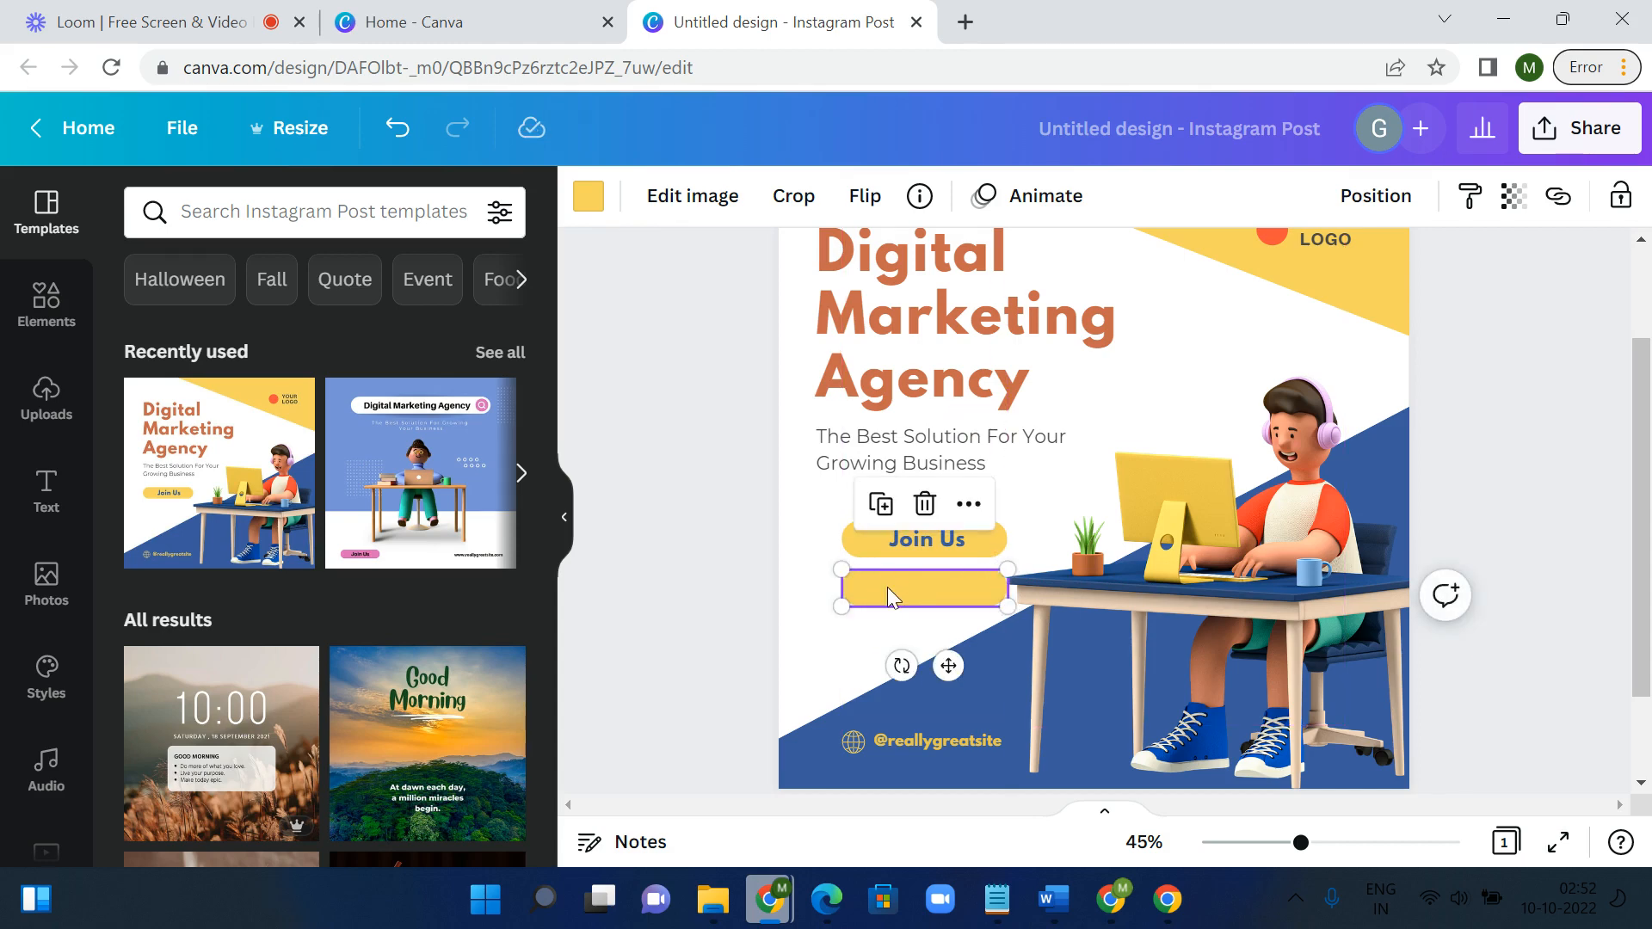
scroll(891, 585, down, 3)
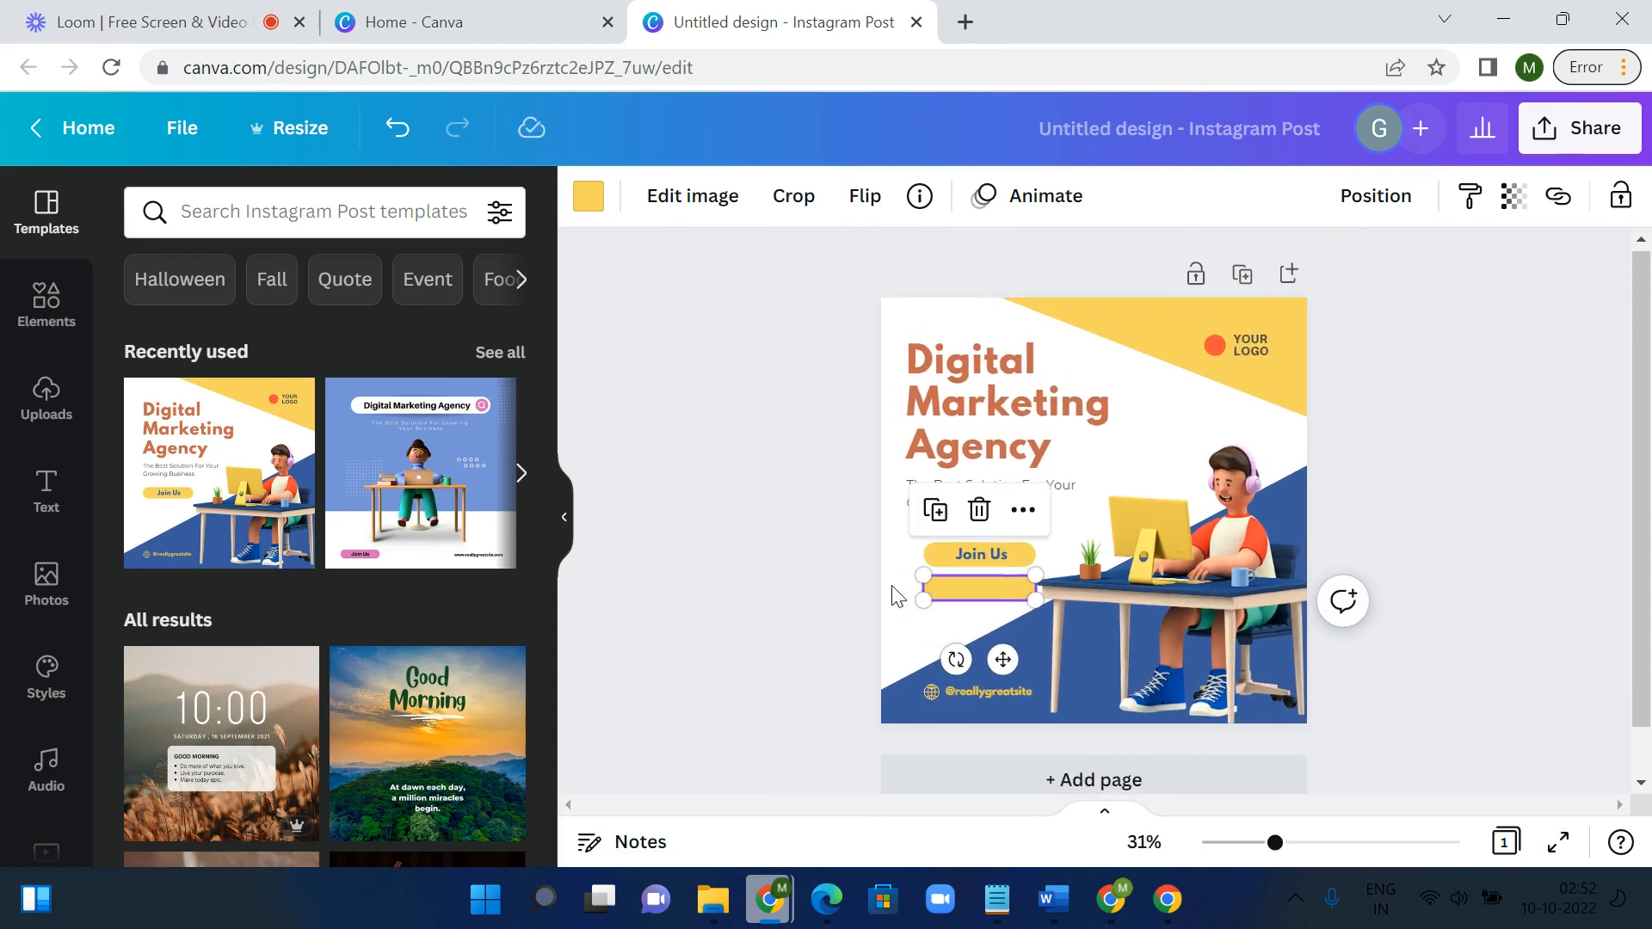
key(Delete)
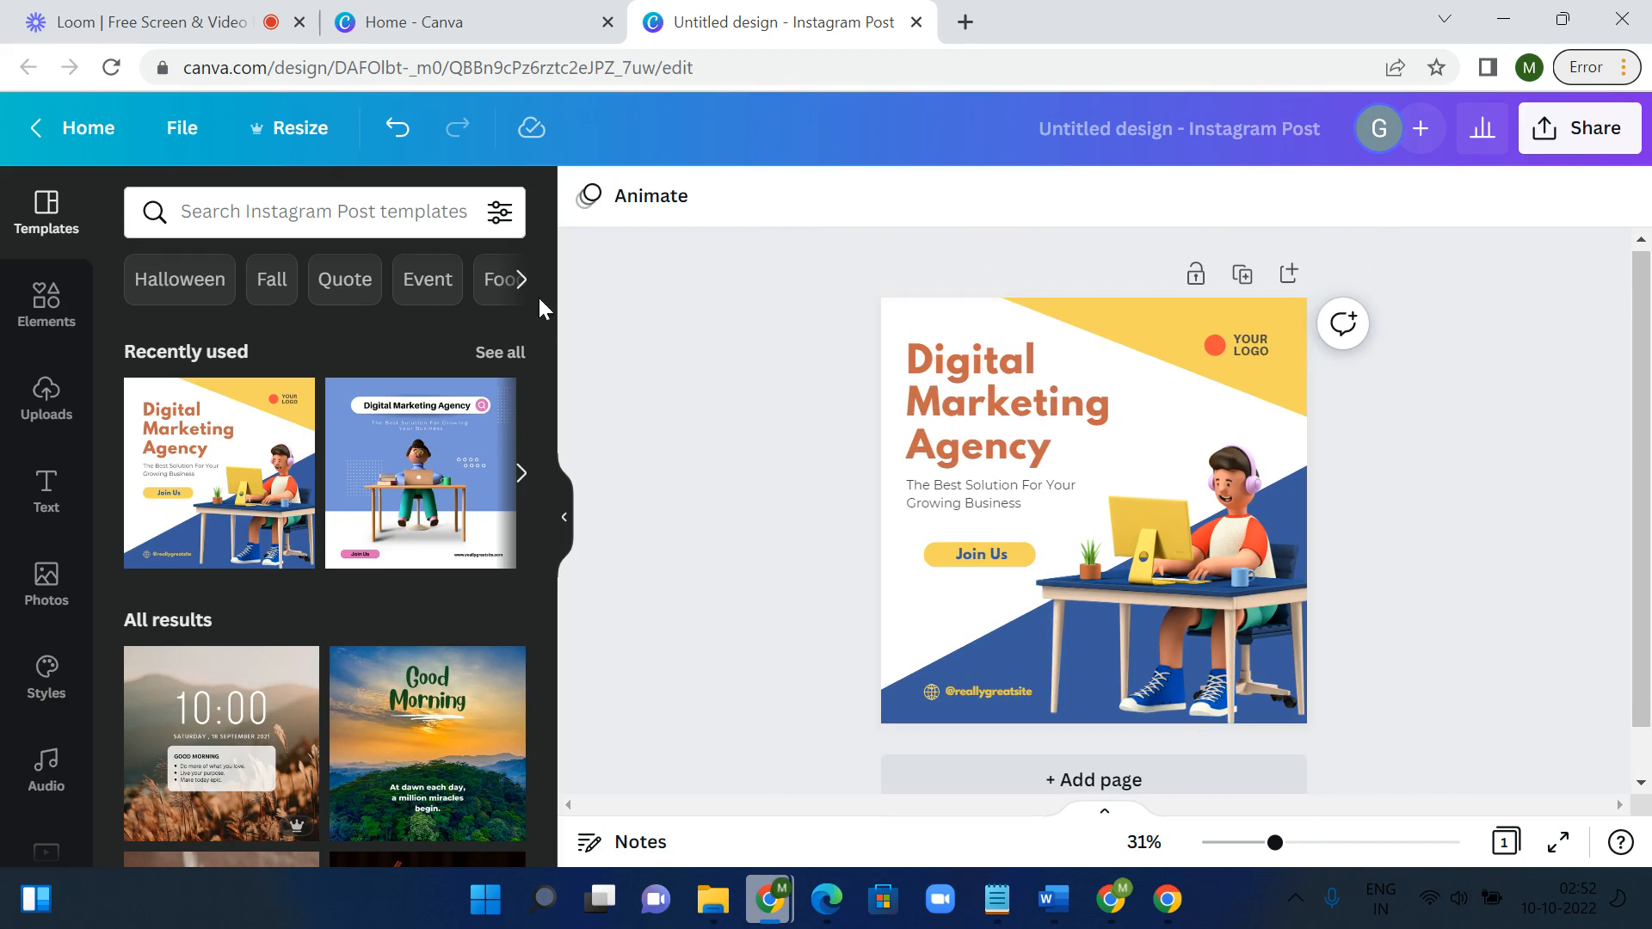
Step: Search the elements library for "arrow" and browse the results
click(47, 320)
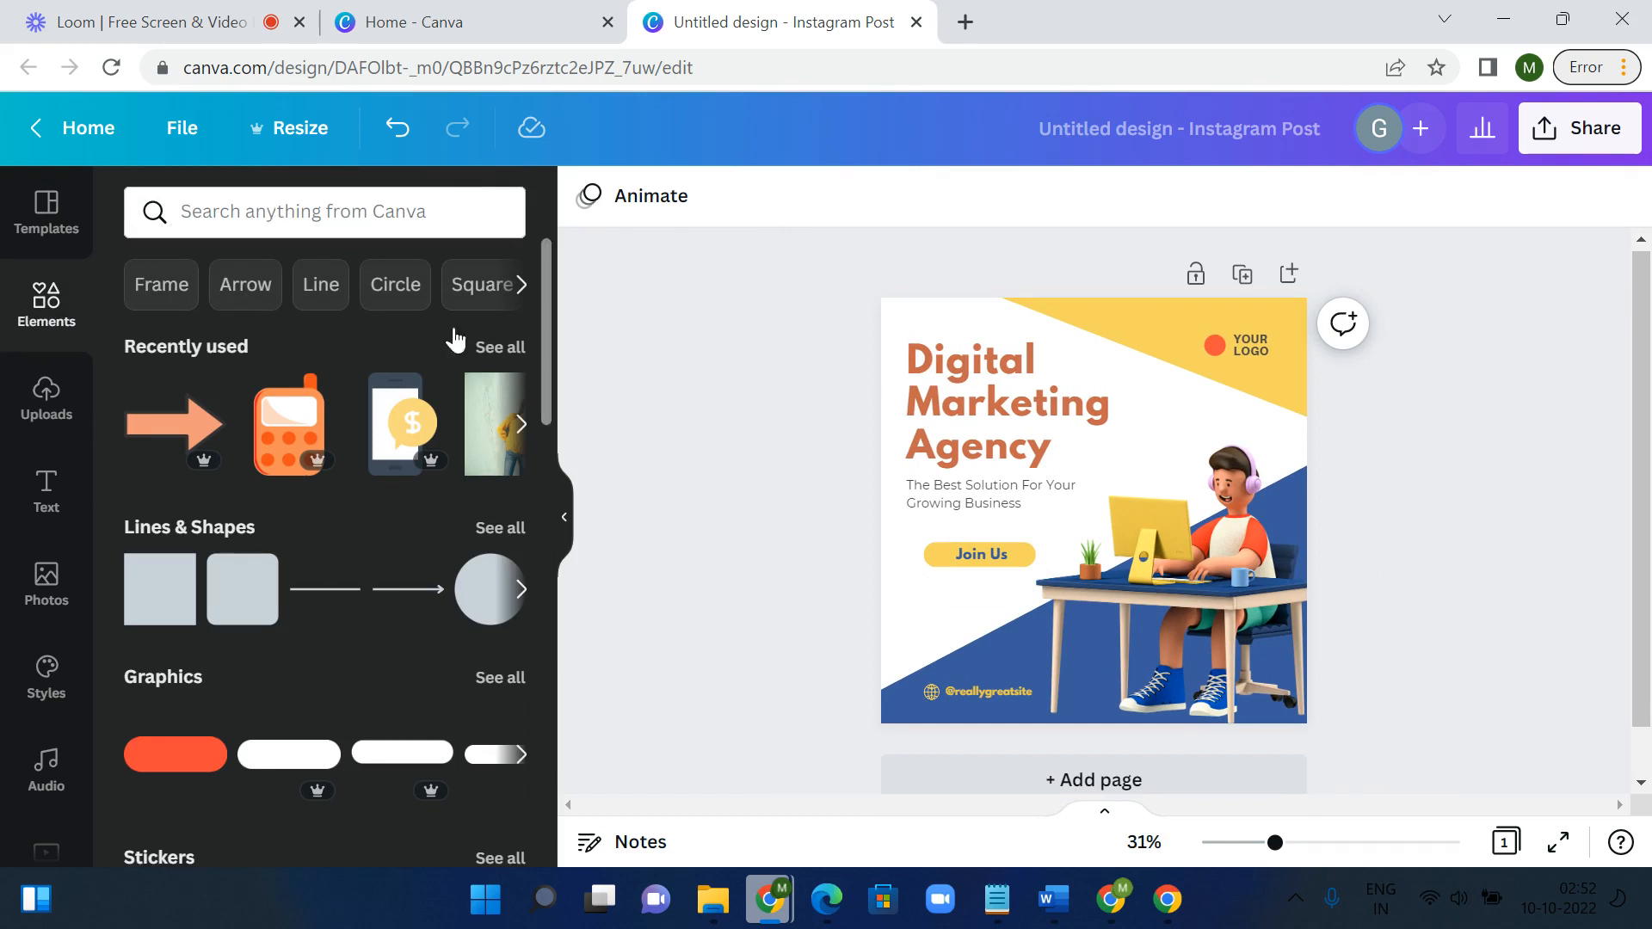
click(308, 212)
text(arrow)
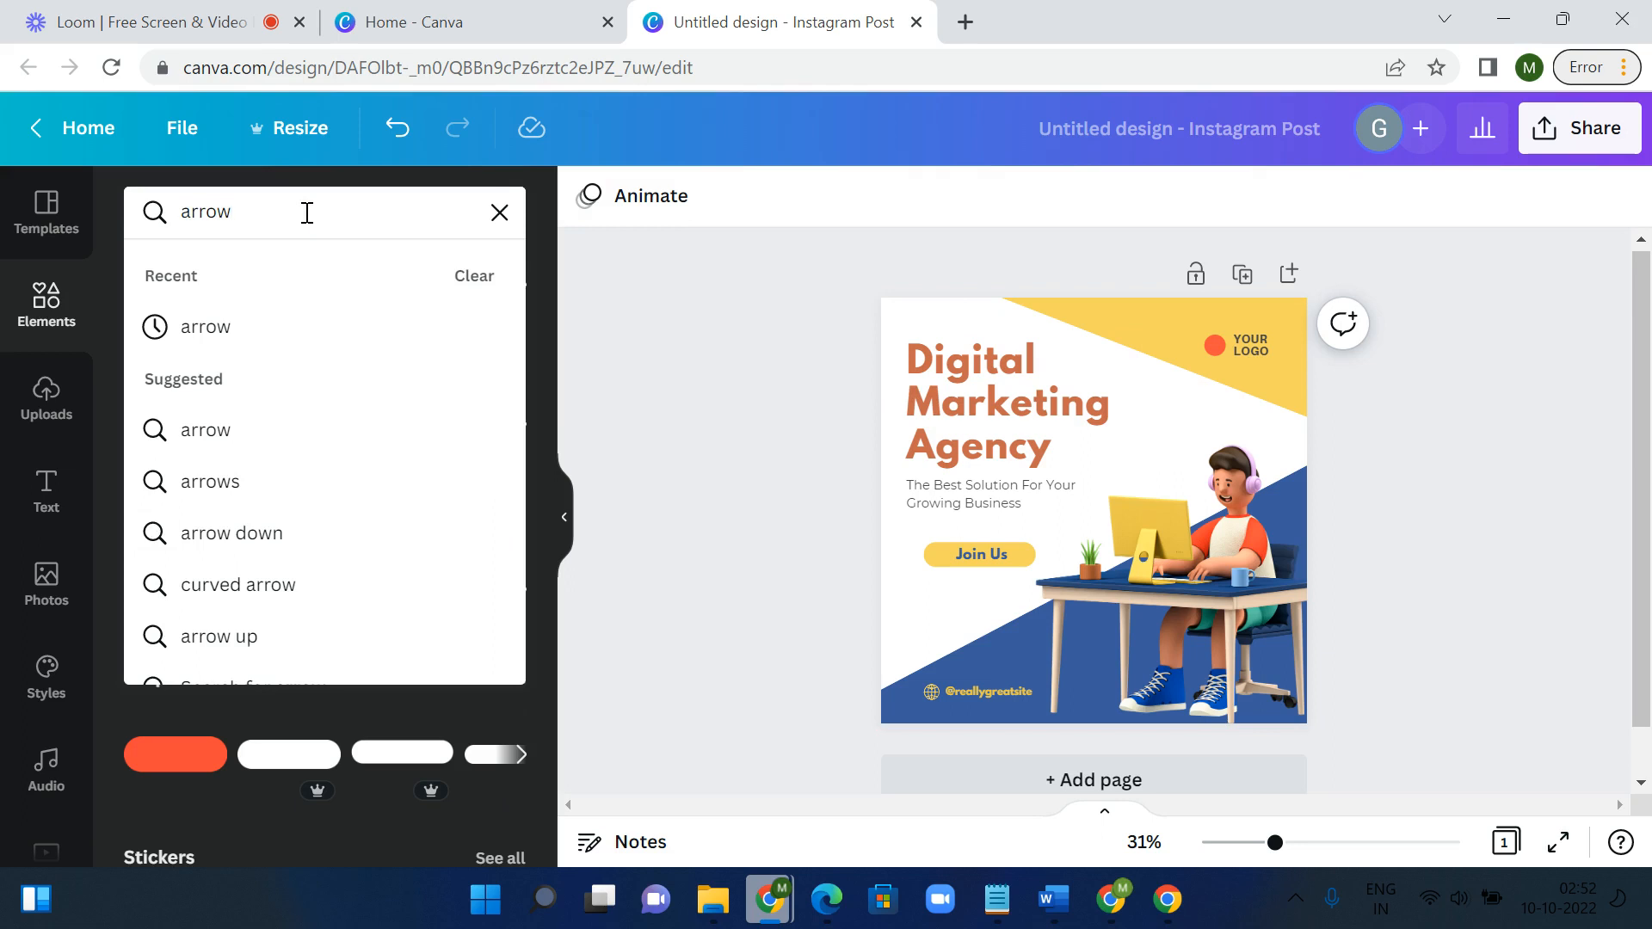
click(189, 345)
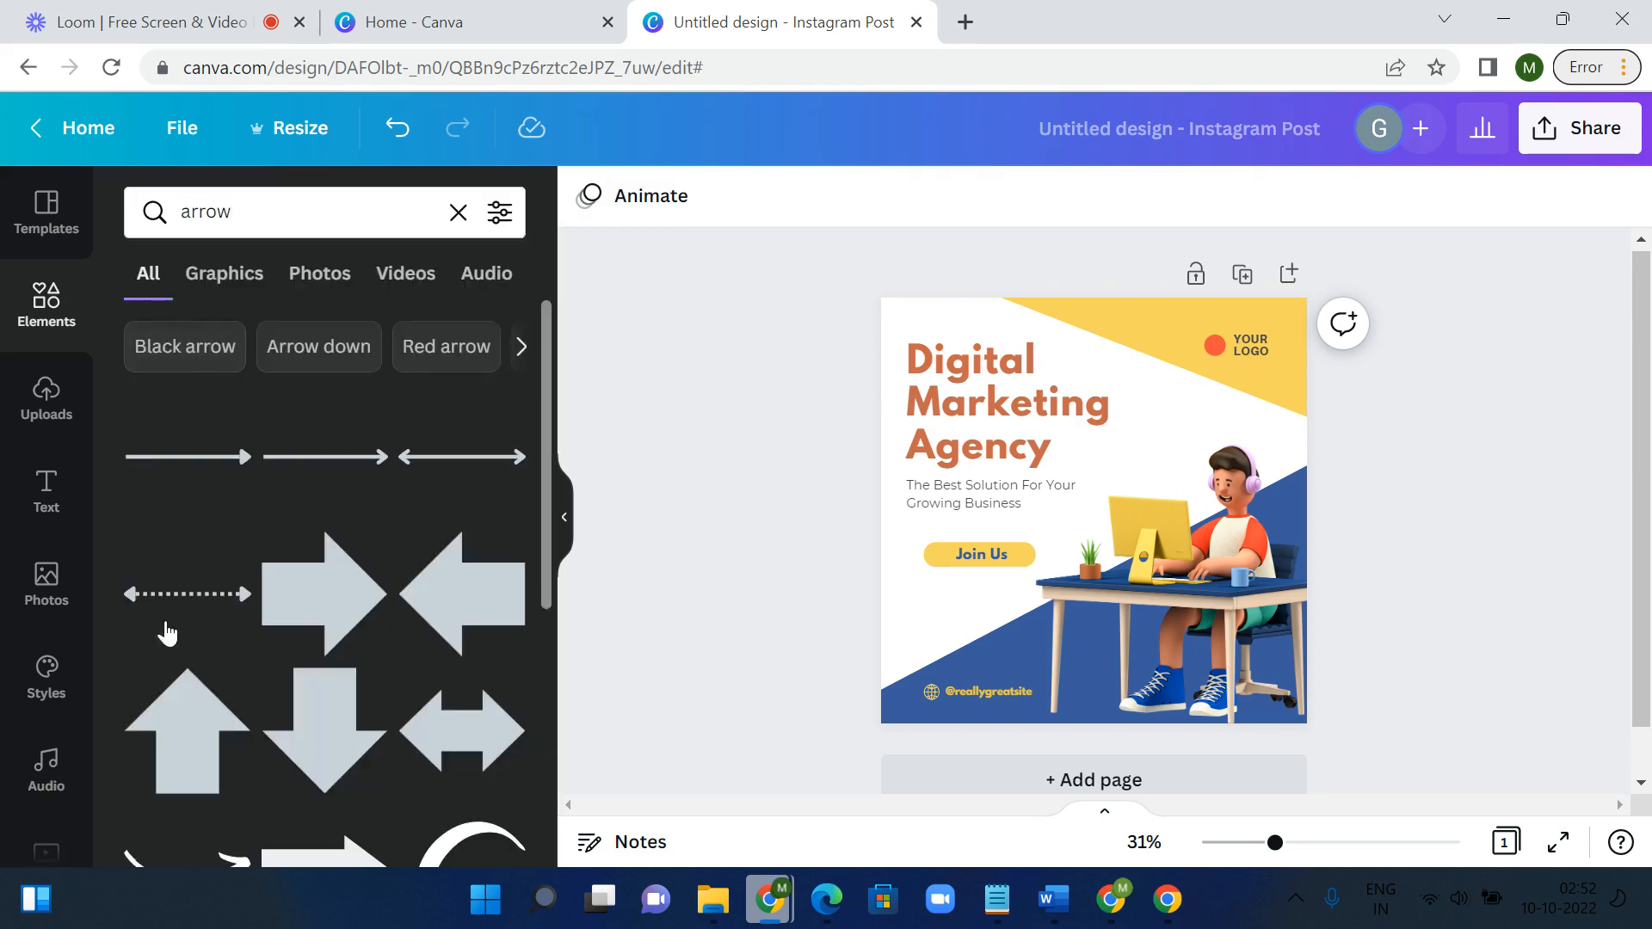
scroll(361, 464, down, 10)
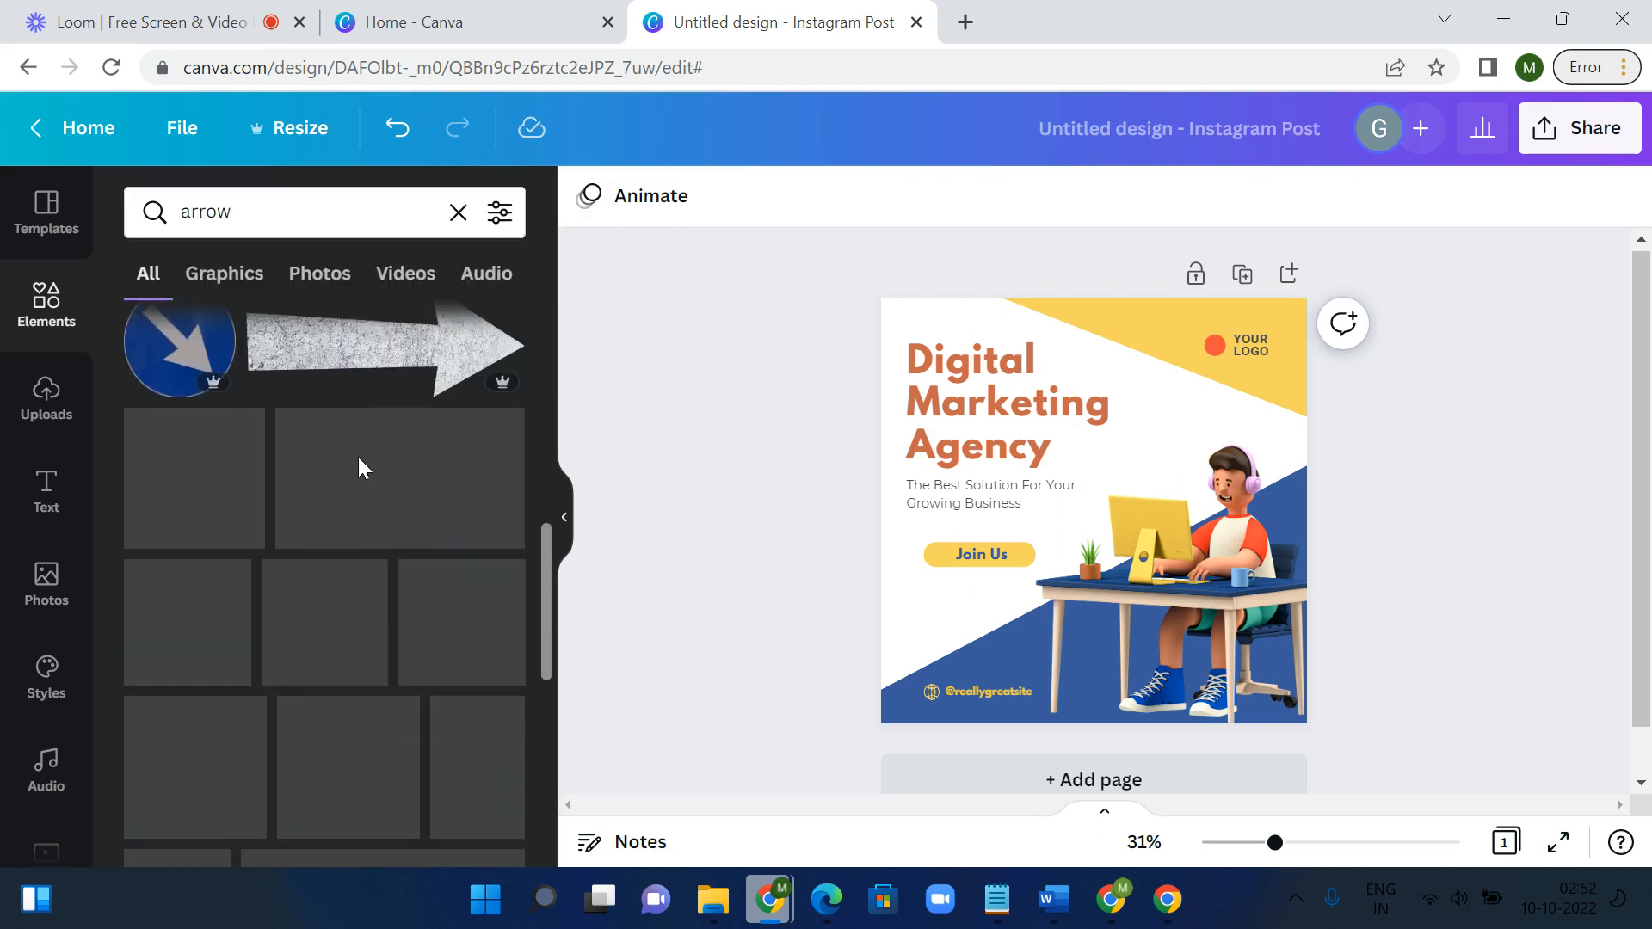
scroll(360, 469, down, 3)
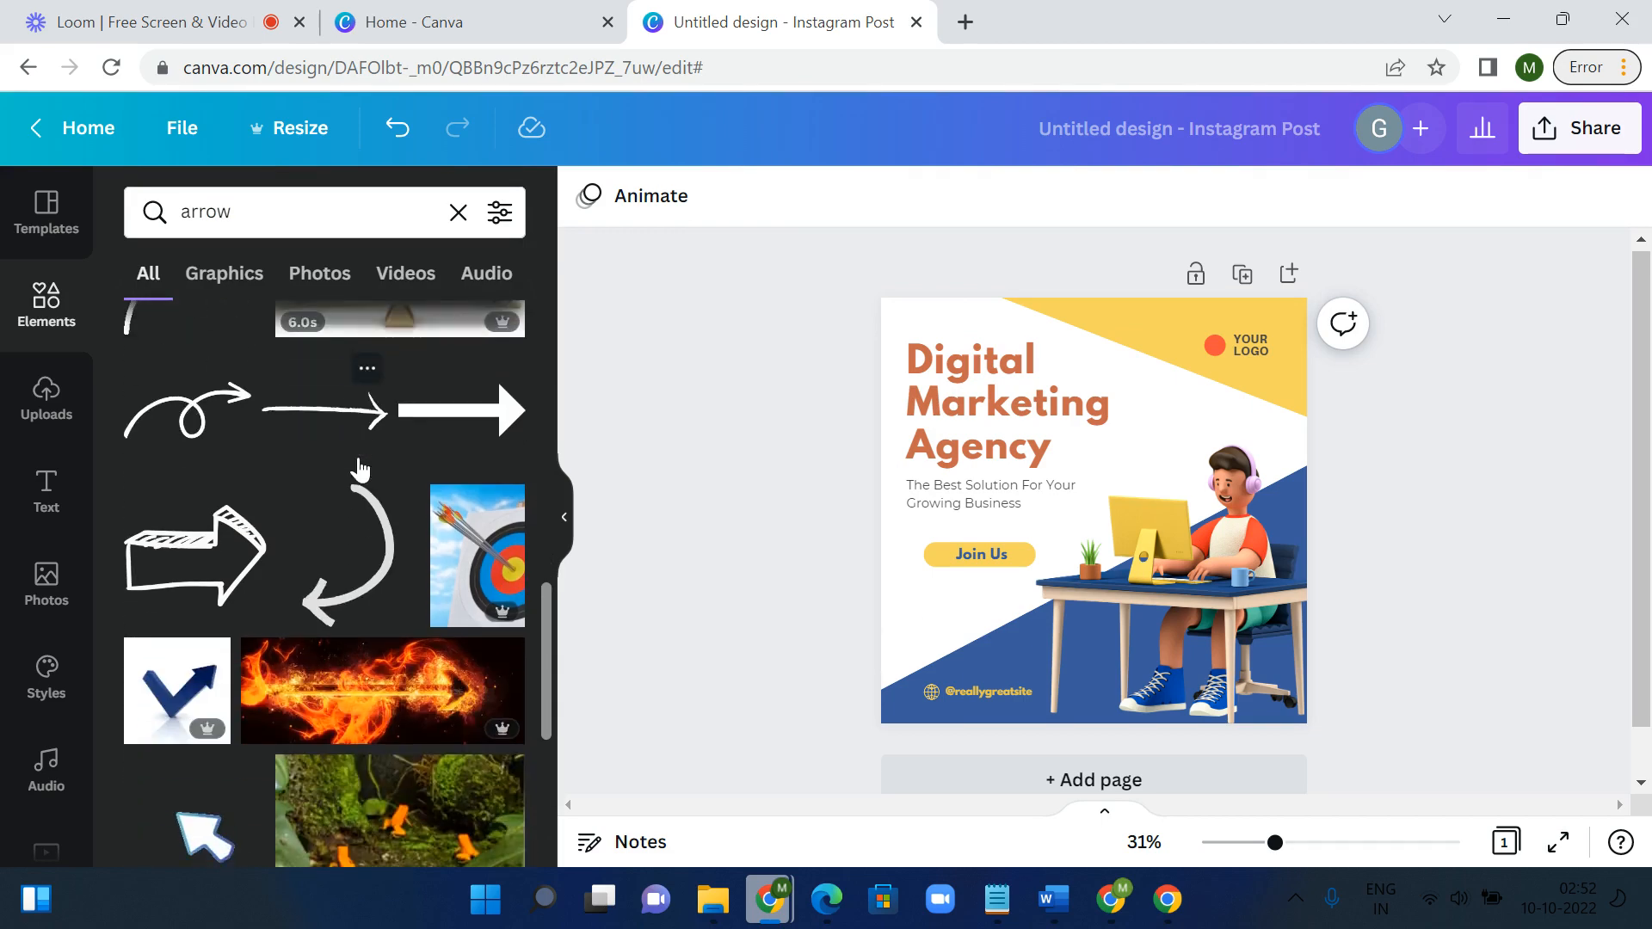
scroll(360, 469, up, 13)
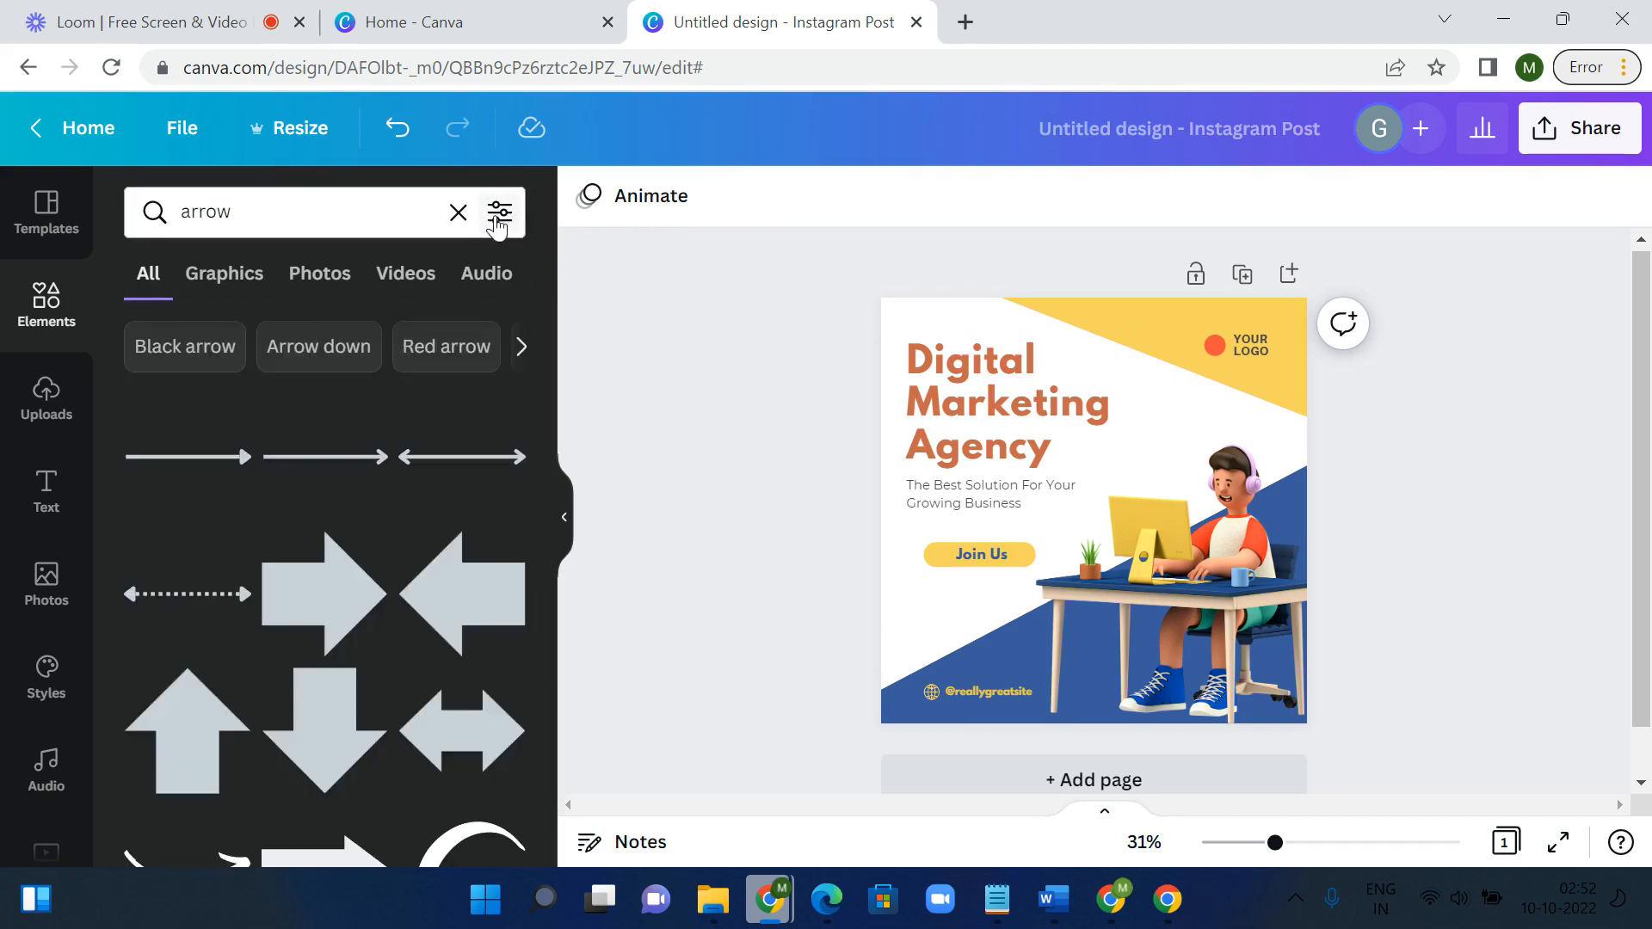
Step: Filter the arrow search results by the orange color
click(492, 222)
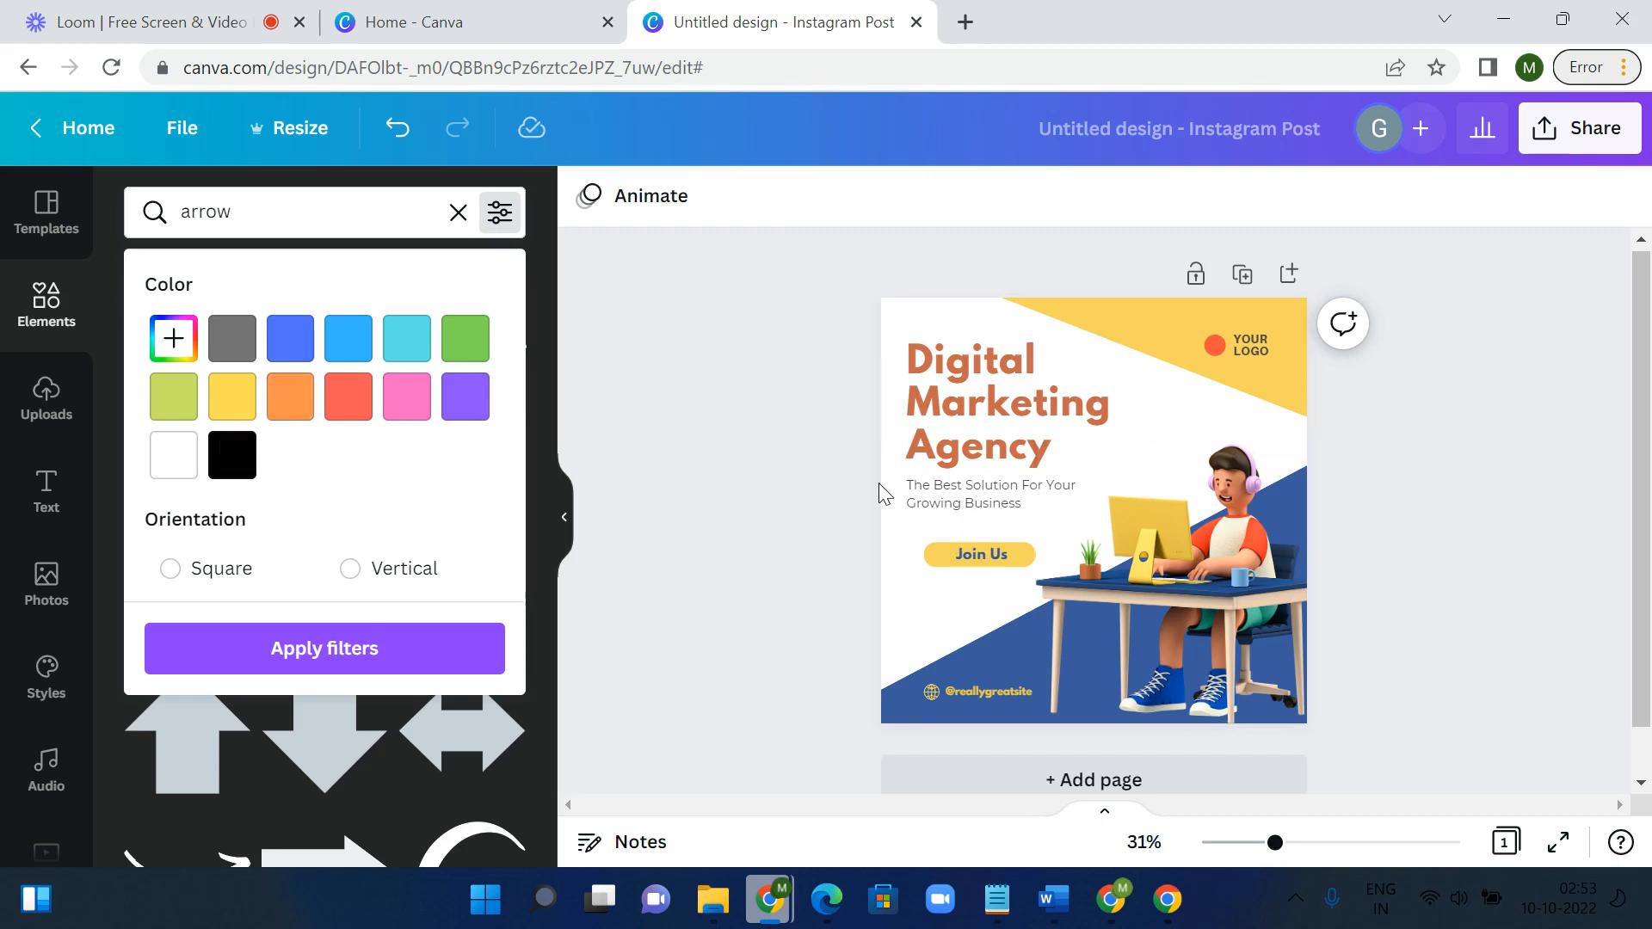
click(287, 420)
click(258, 656)
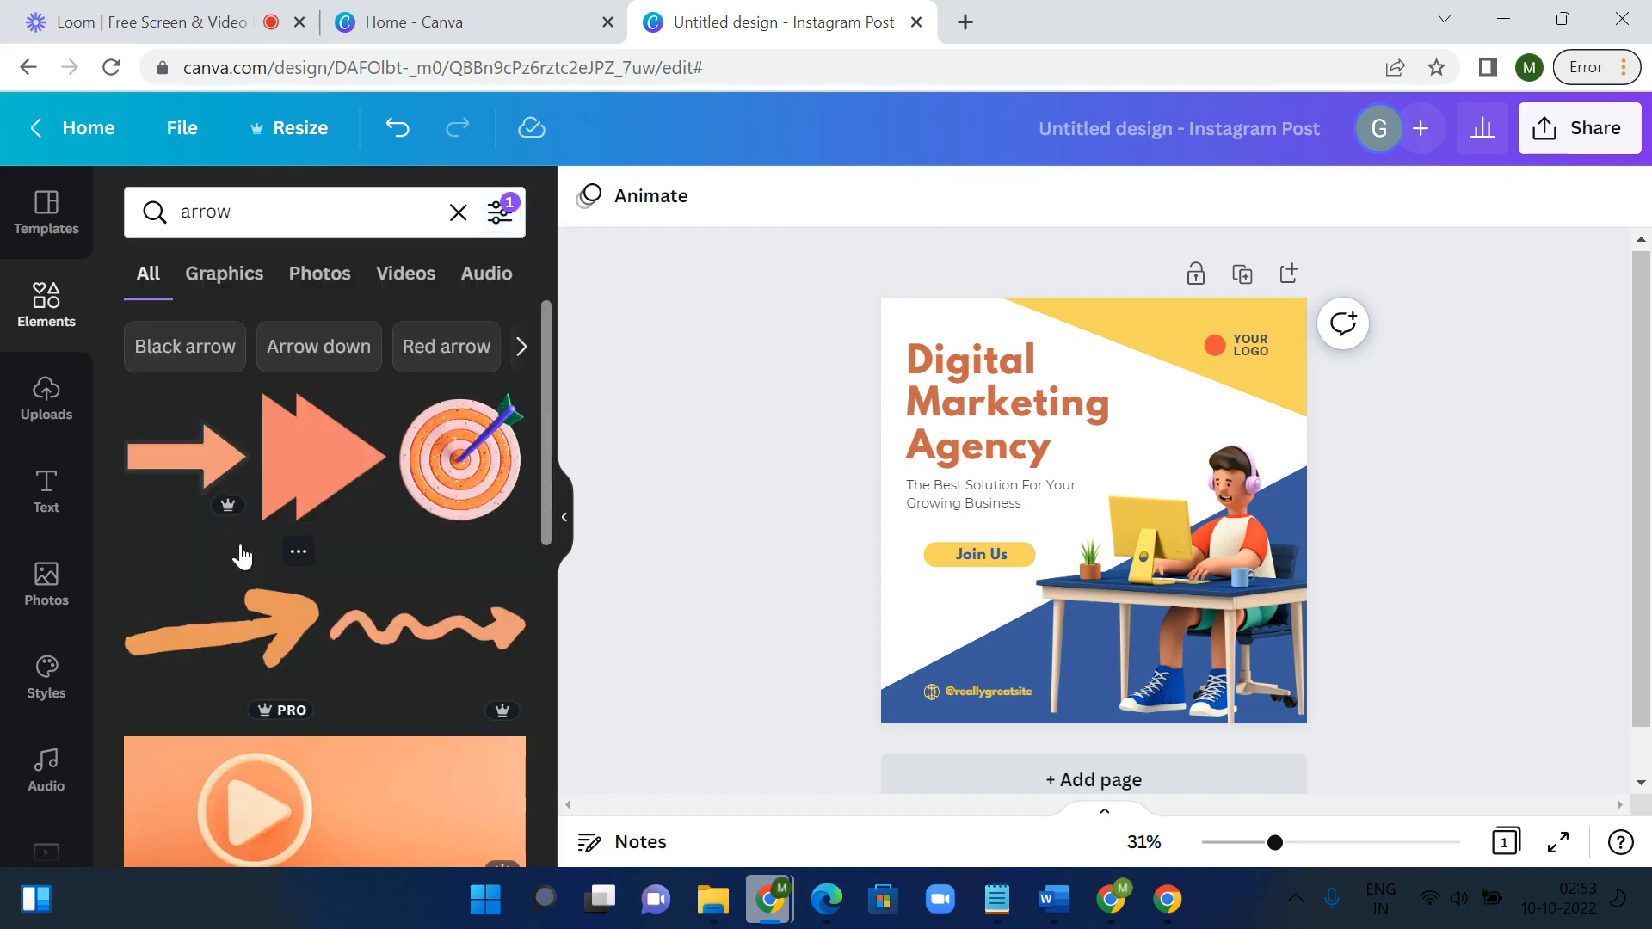
Step: Add the straight orange arrow with the dark outline to the design and shrink it to about half its size
scroll(355, 532, down, 5)
scroll(355, 525, down, 5)
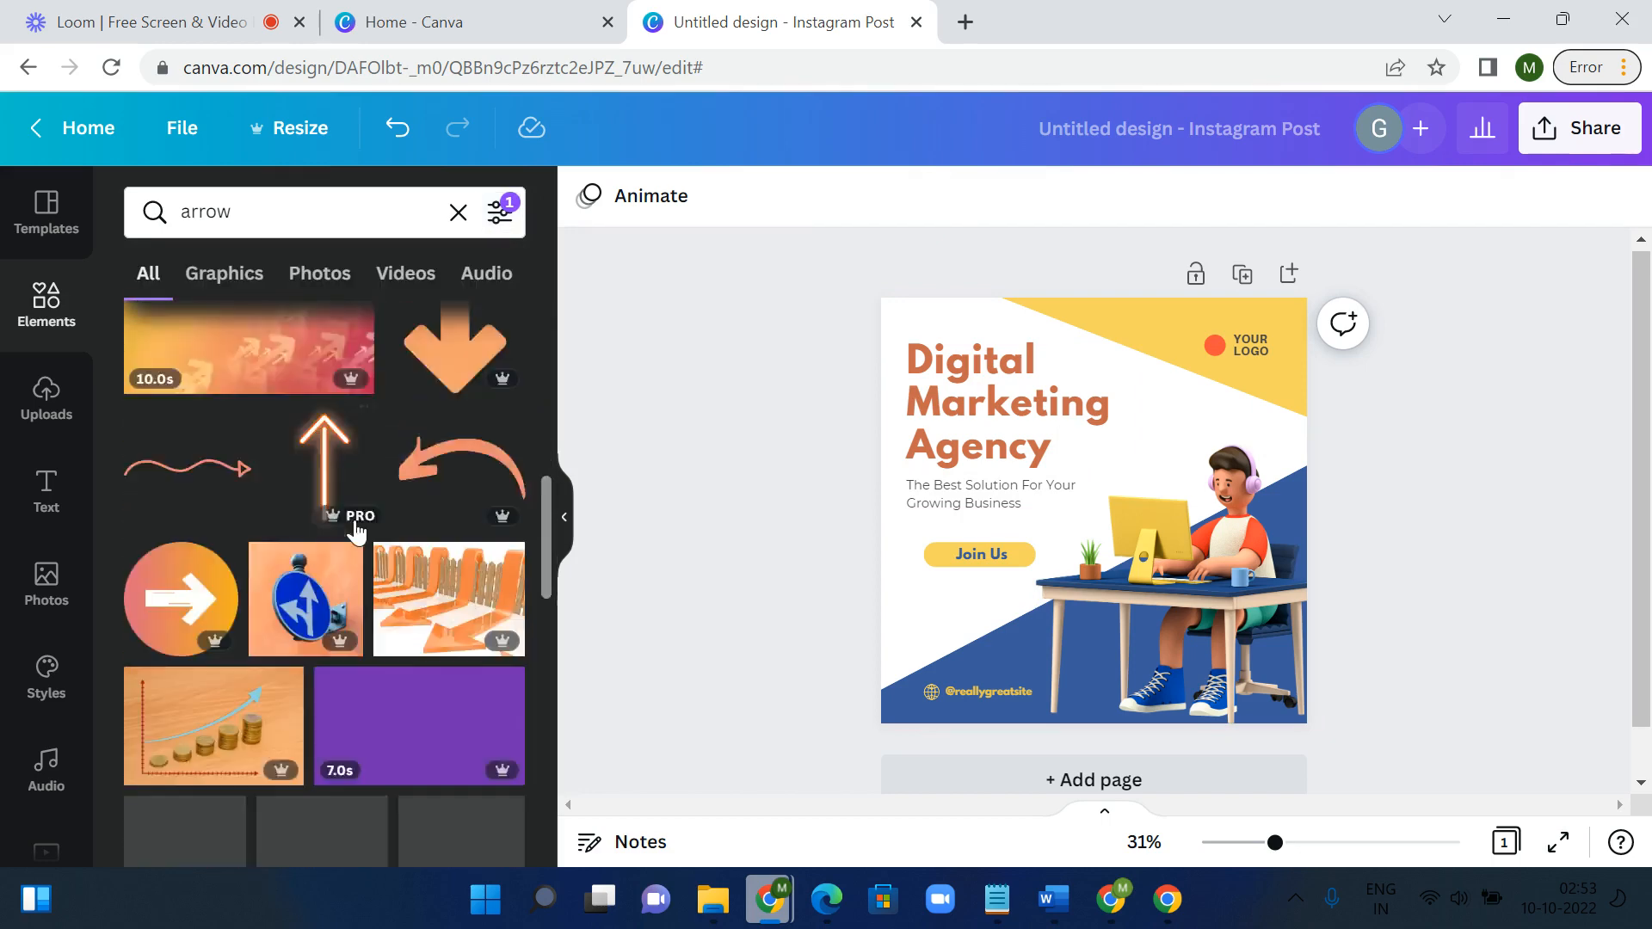
scroll(355, 525, up, 10)
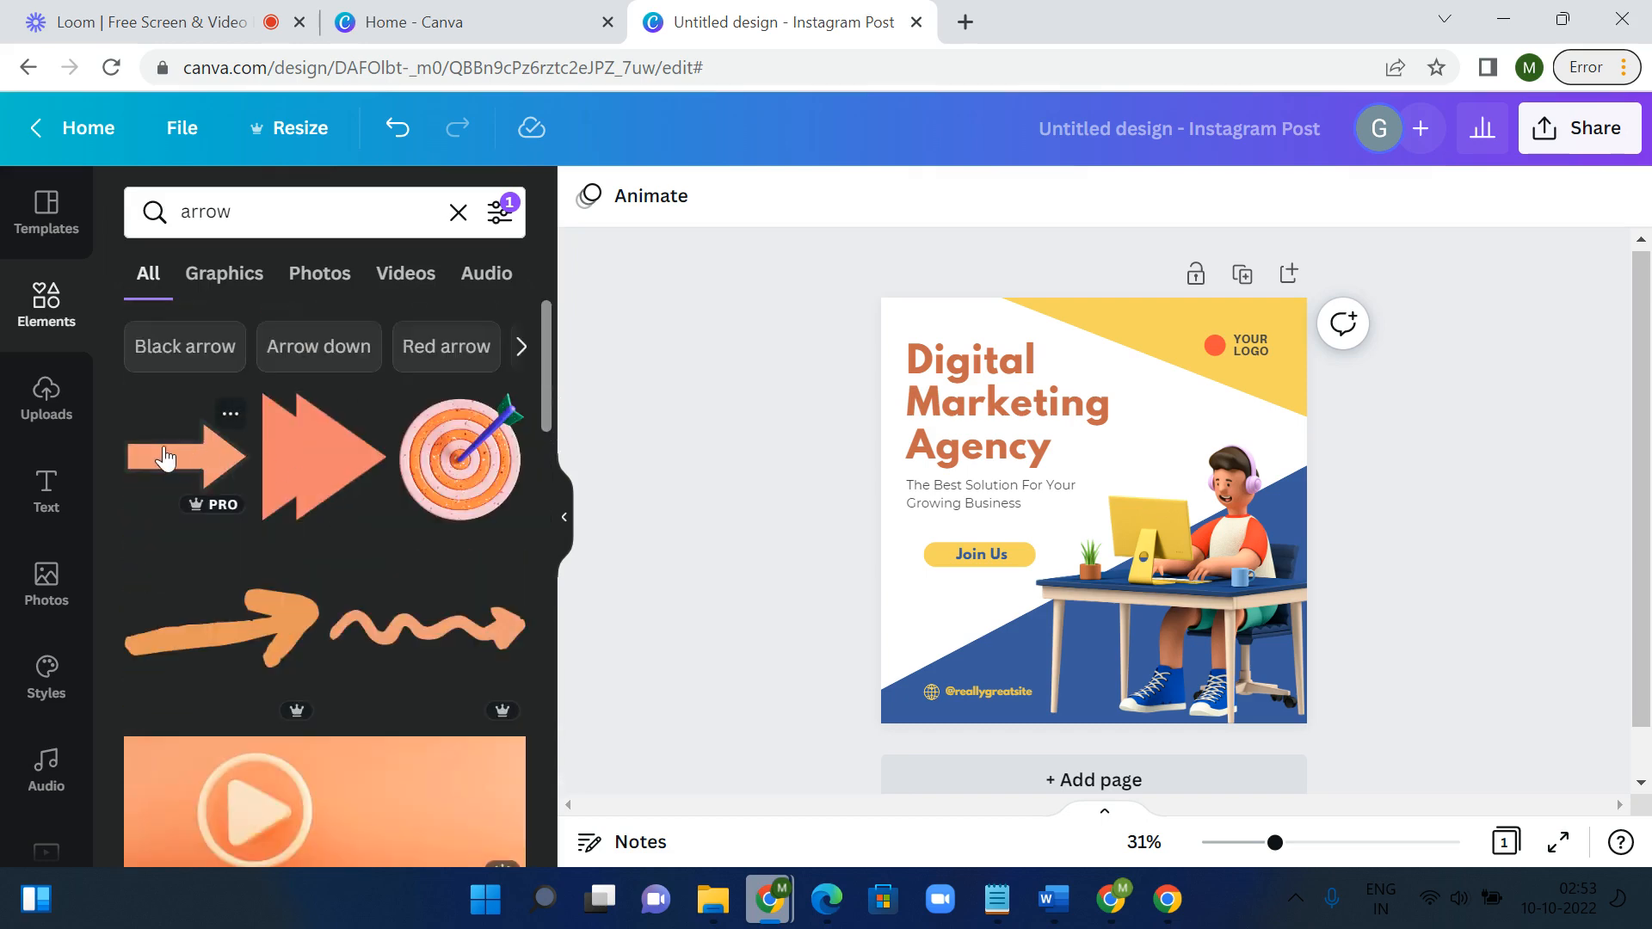
click(166, 459)
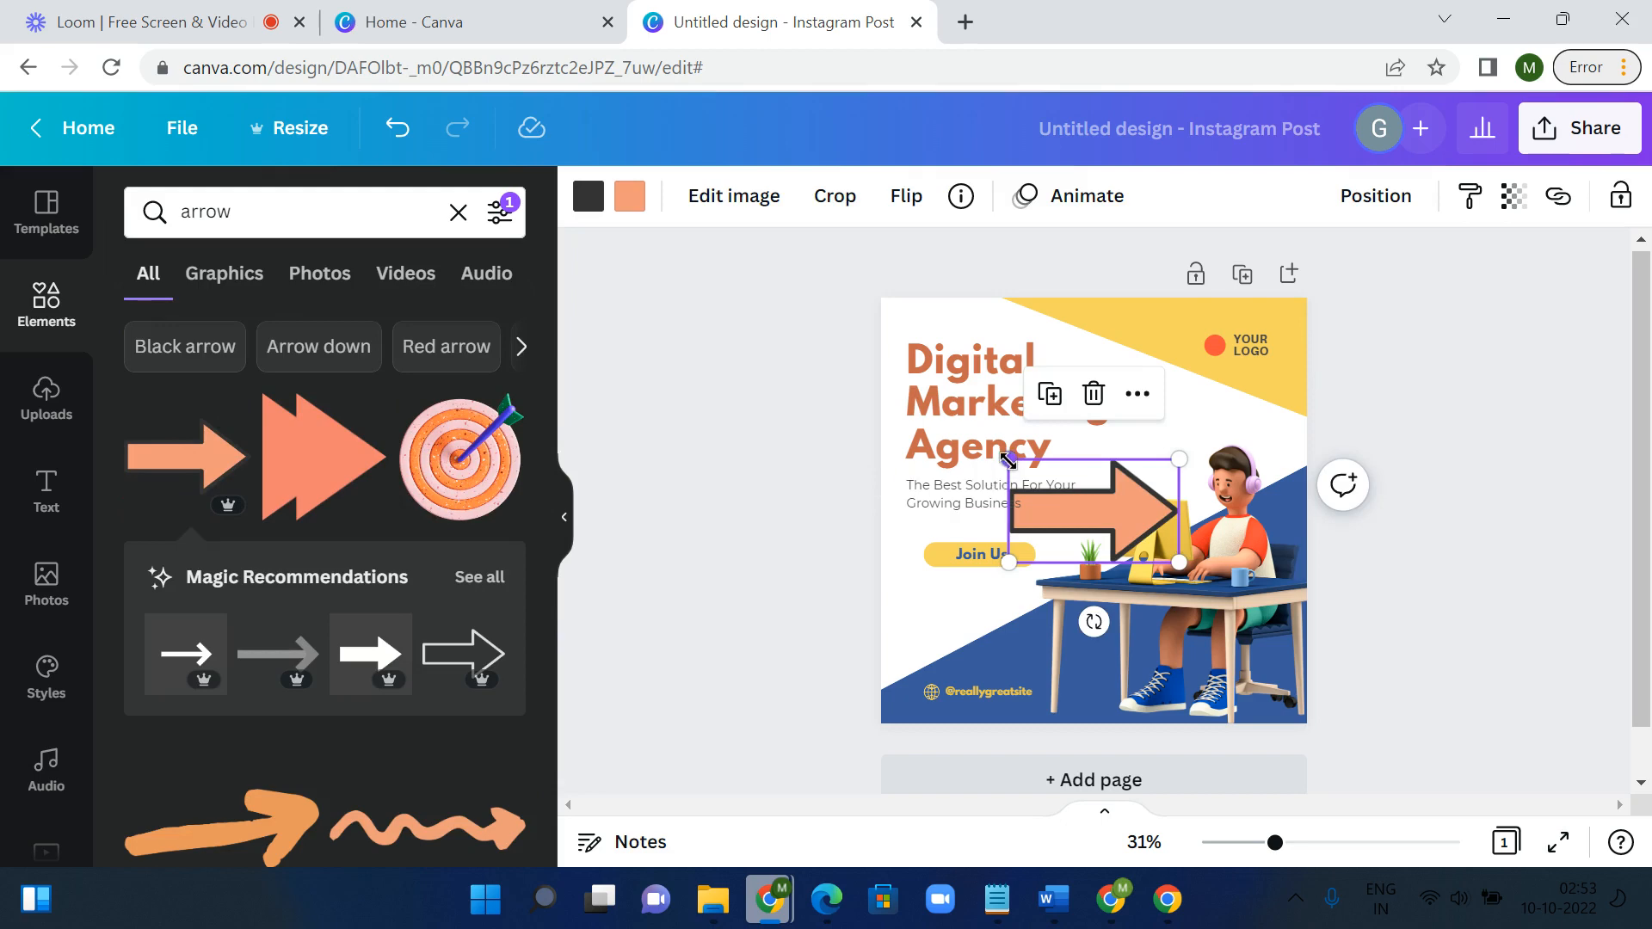
drag(1009, 462, 1094, 511)
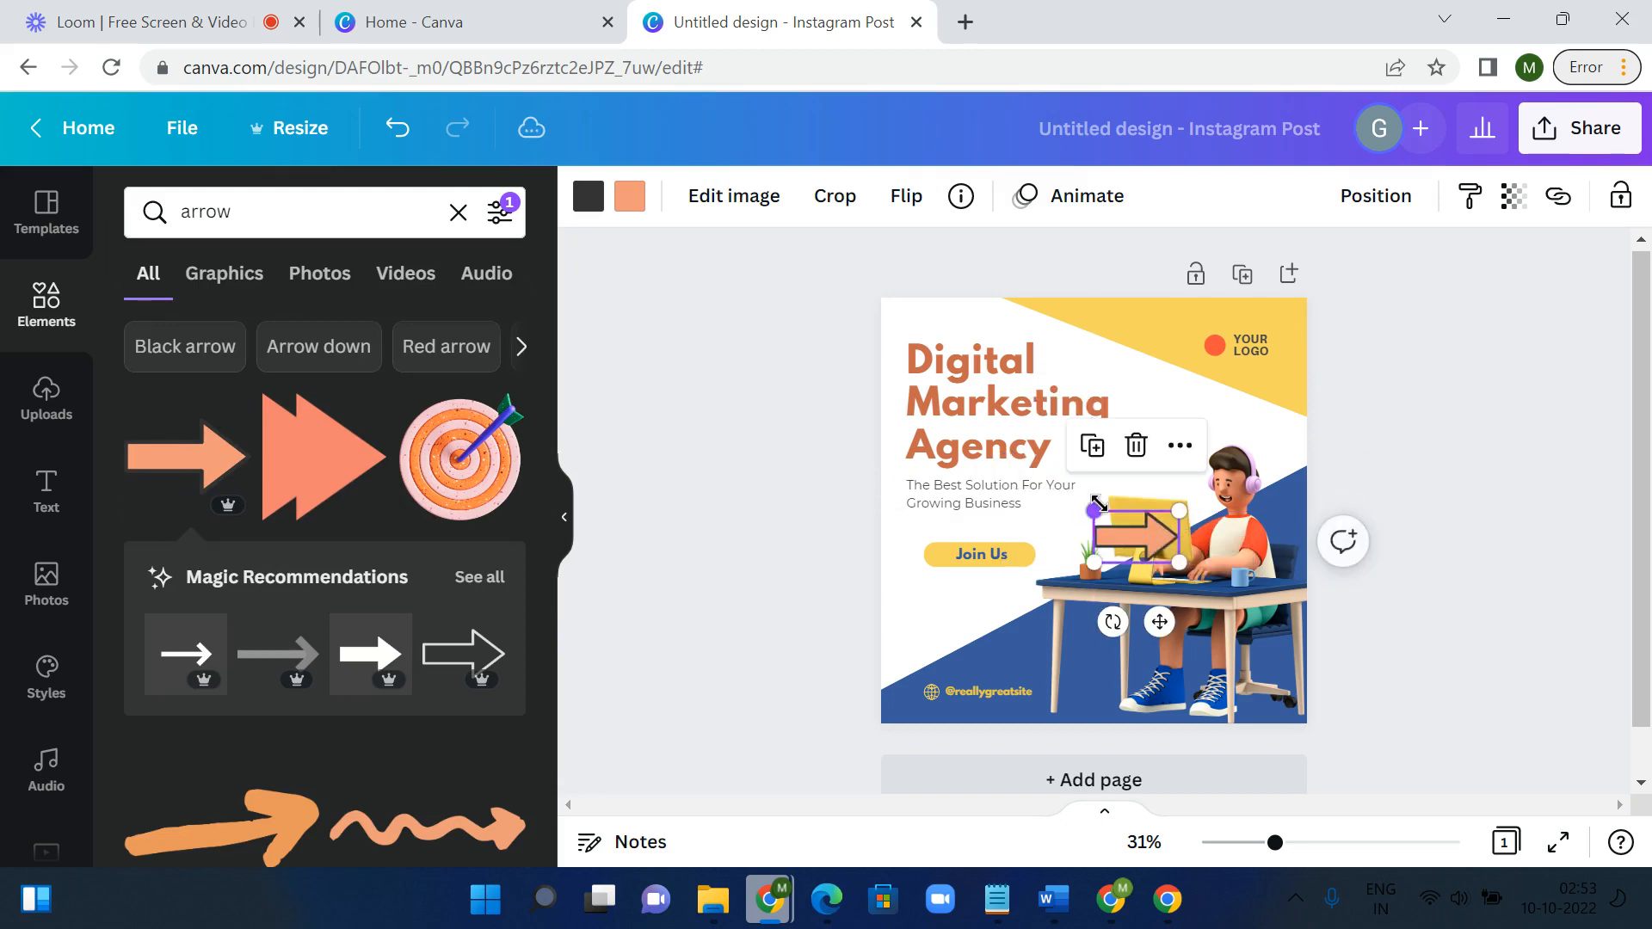
Step: Shrink the orange arrow to about half its size and shift the yellow "Join Us" shape and its text slightly left on the page
ctrl+scroll(953, 515, up, 5)
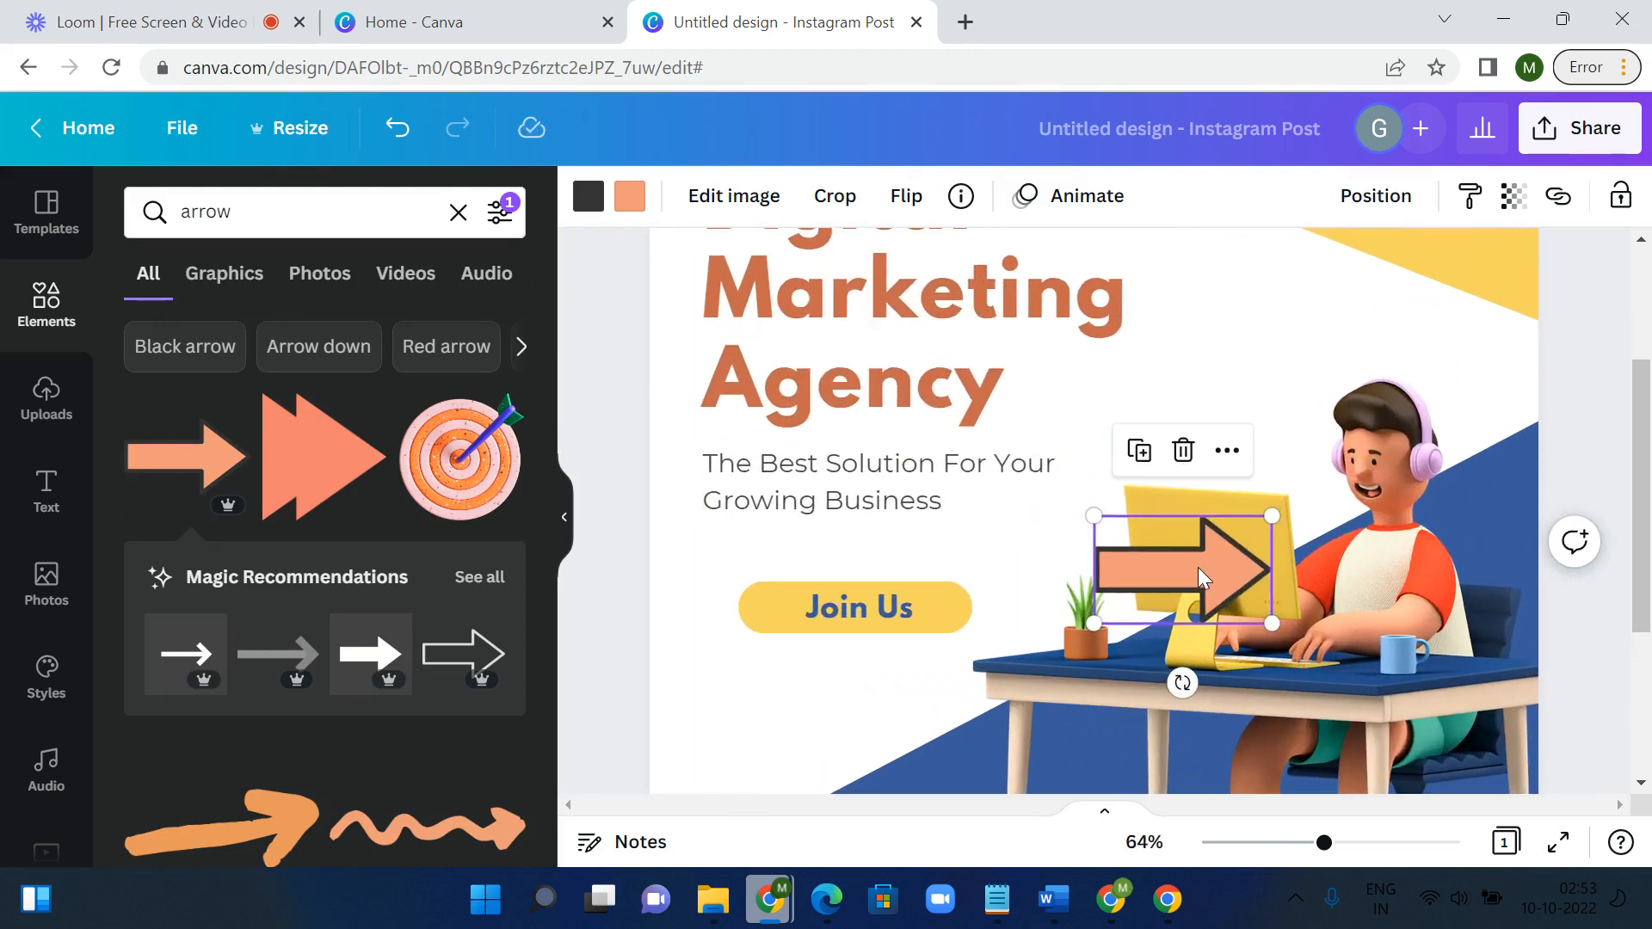
drag(1097, 519, 1176, 565)
click(758, 606)
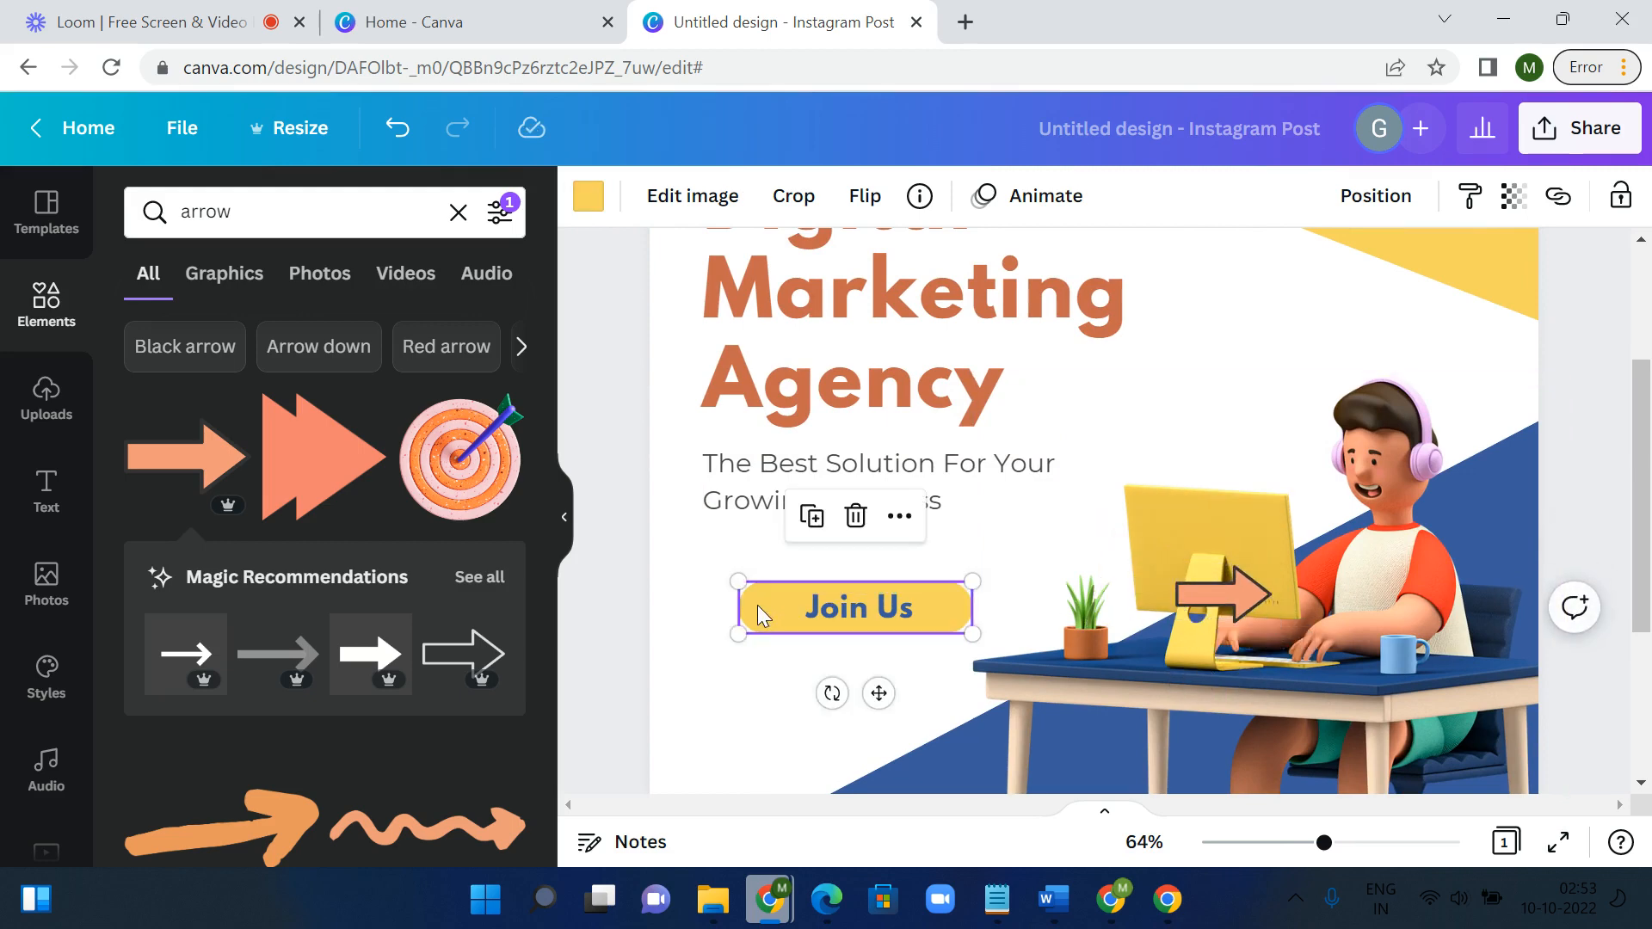
drag(757, 606, 704, 610)
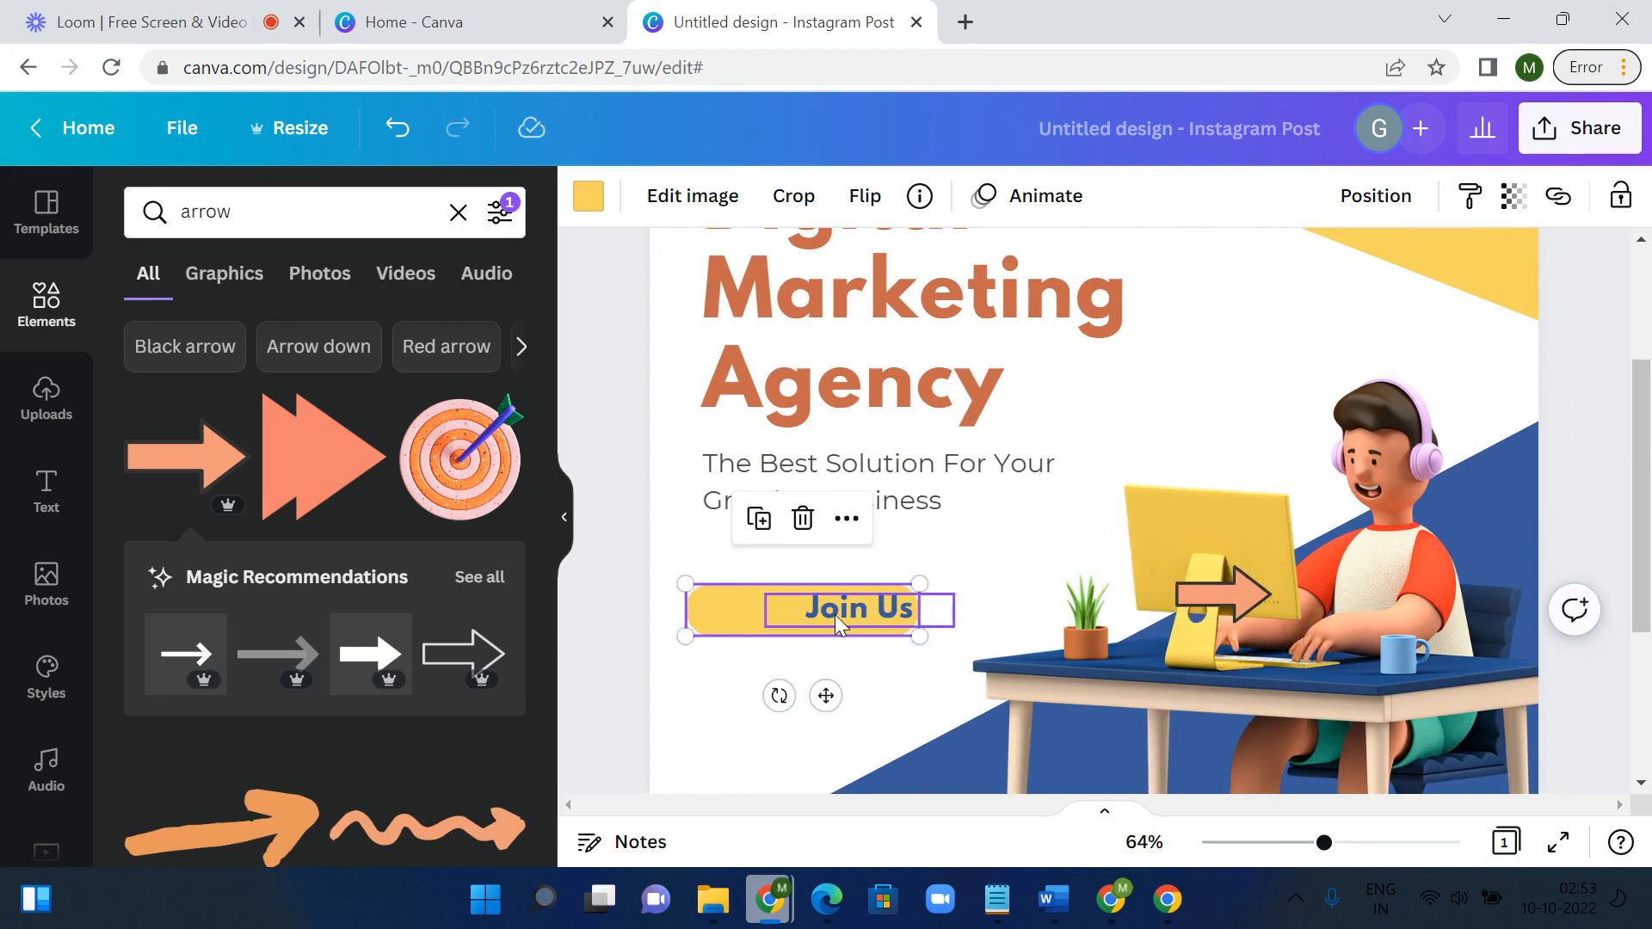
drag(835, 614, 774, 614)
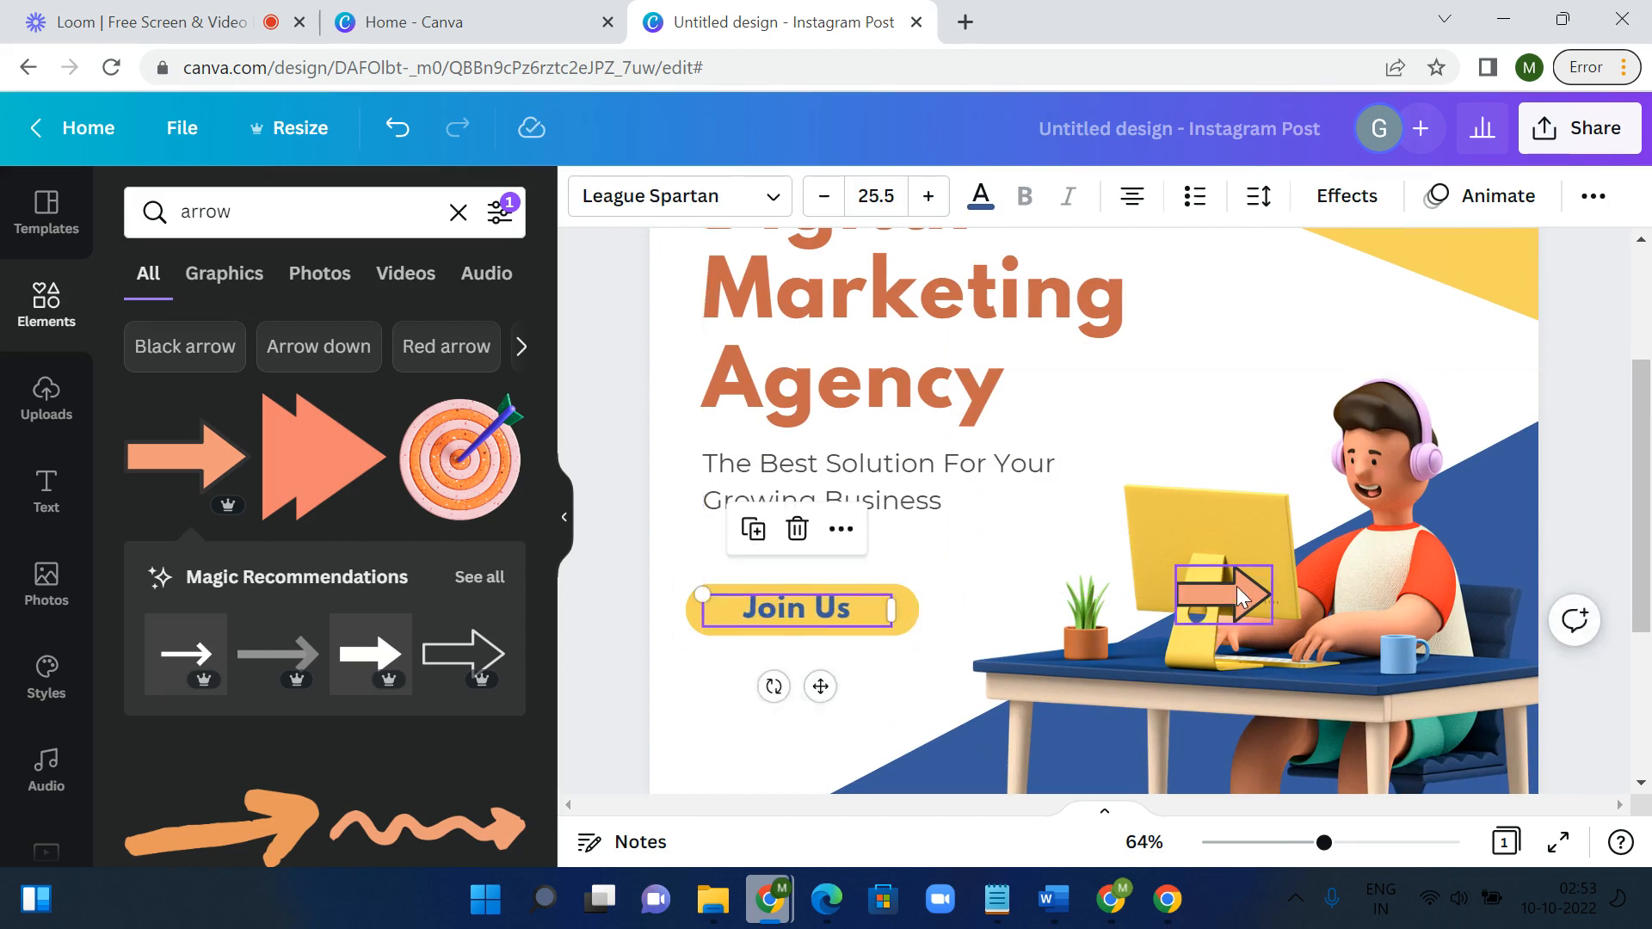
Step: Place the orange arrow directly to the right of the "Join Us" shape and reduce it to fit the shape's height
drag(1236, 588, 967, 610)
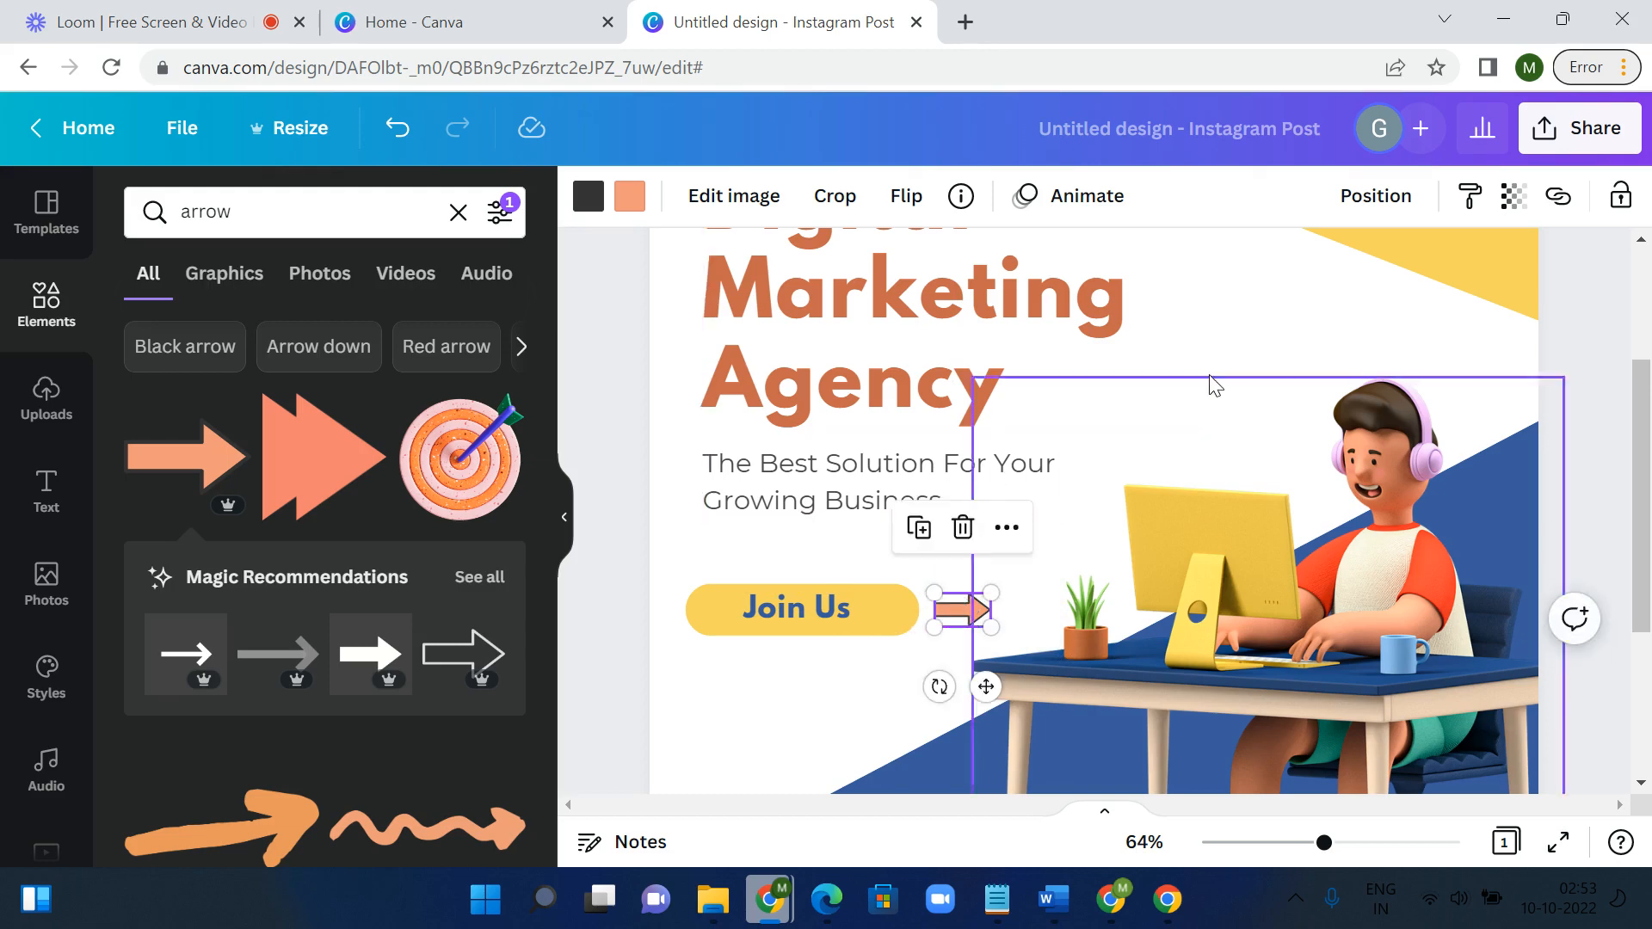
scroll(1213, 384, down, 5)
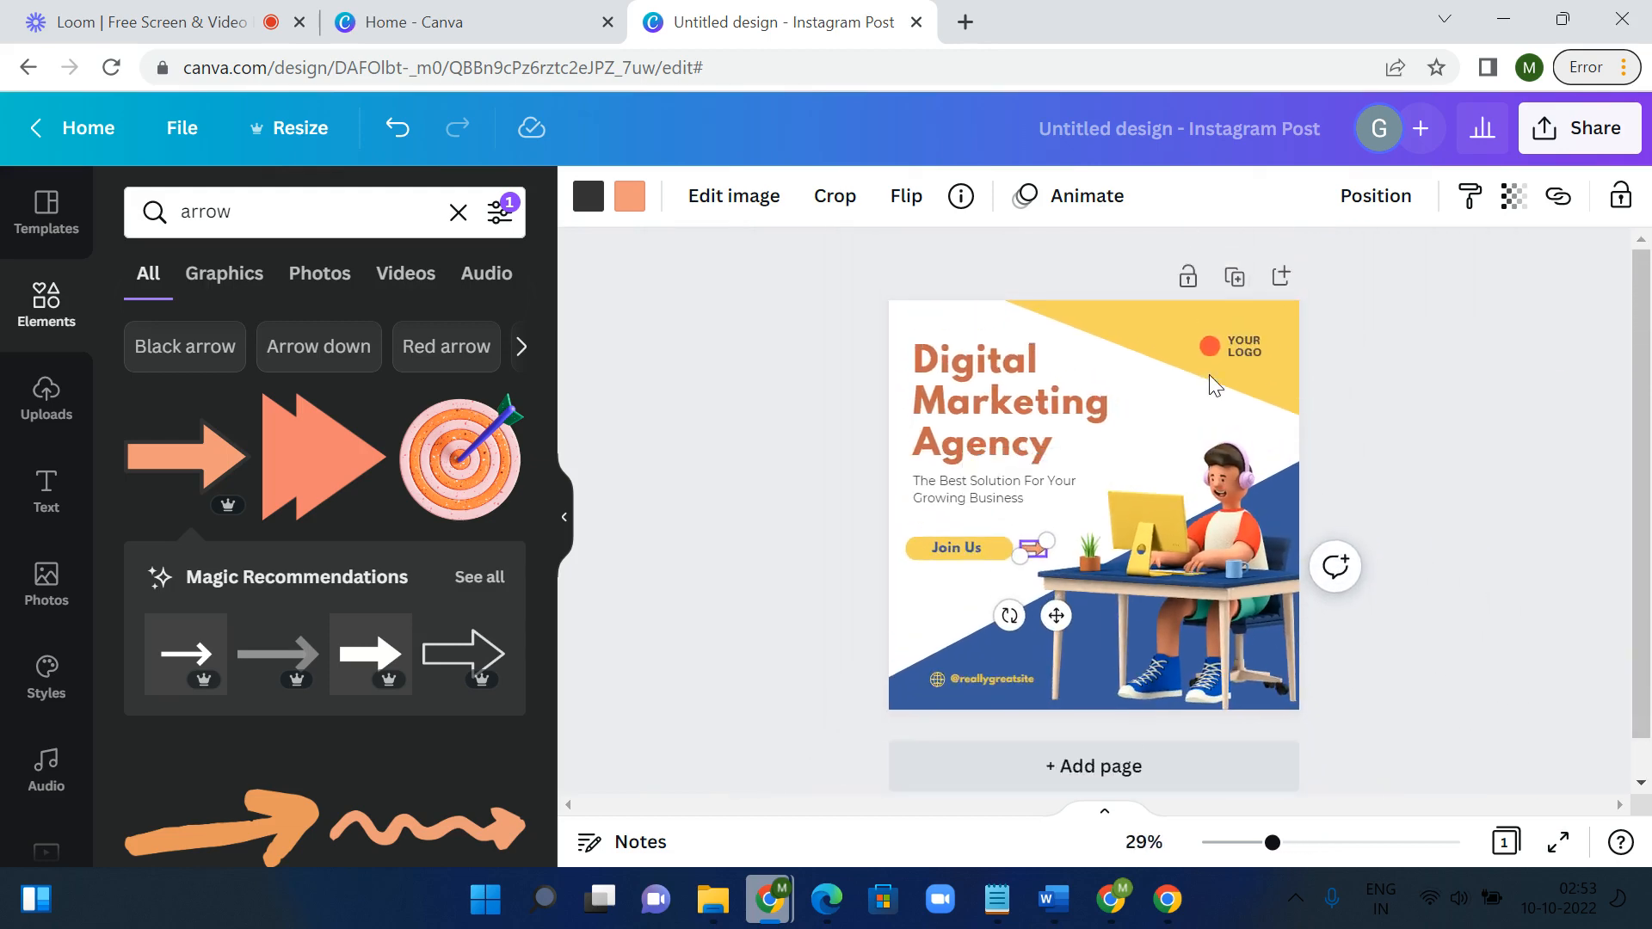
scroll(1213, 384, up, 3)
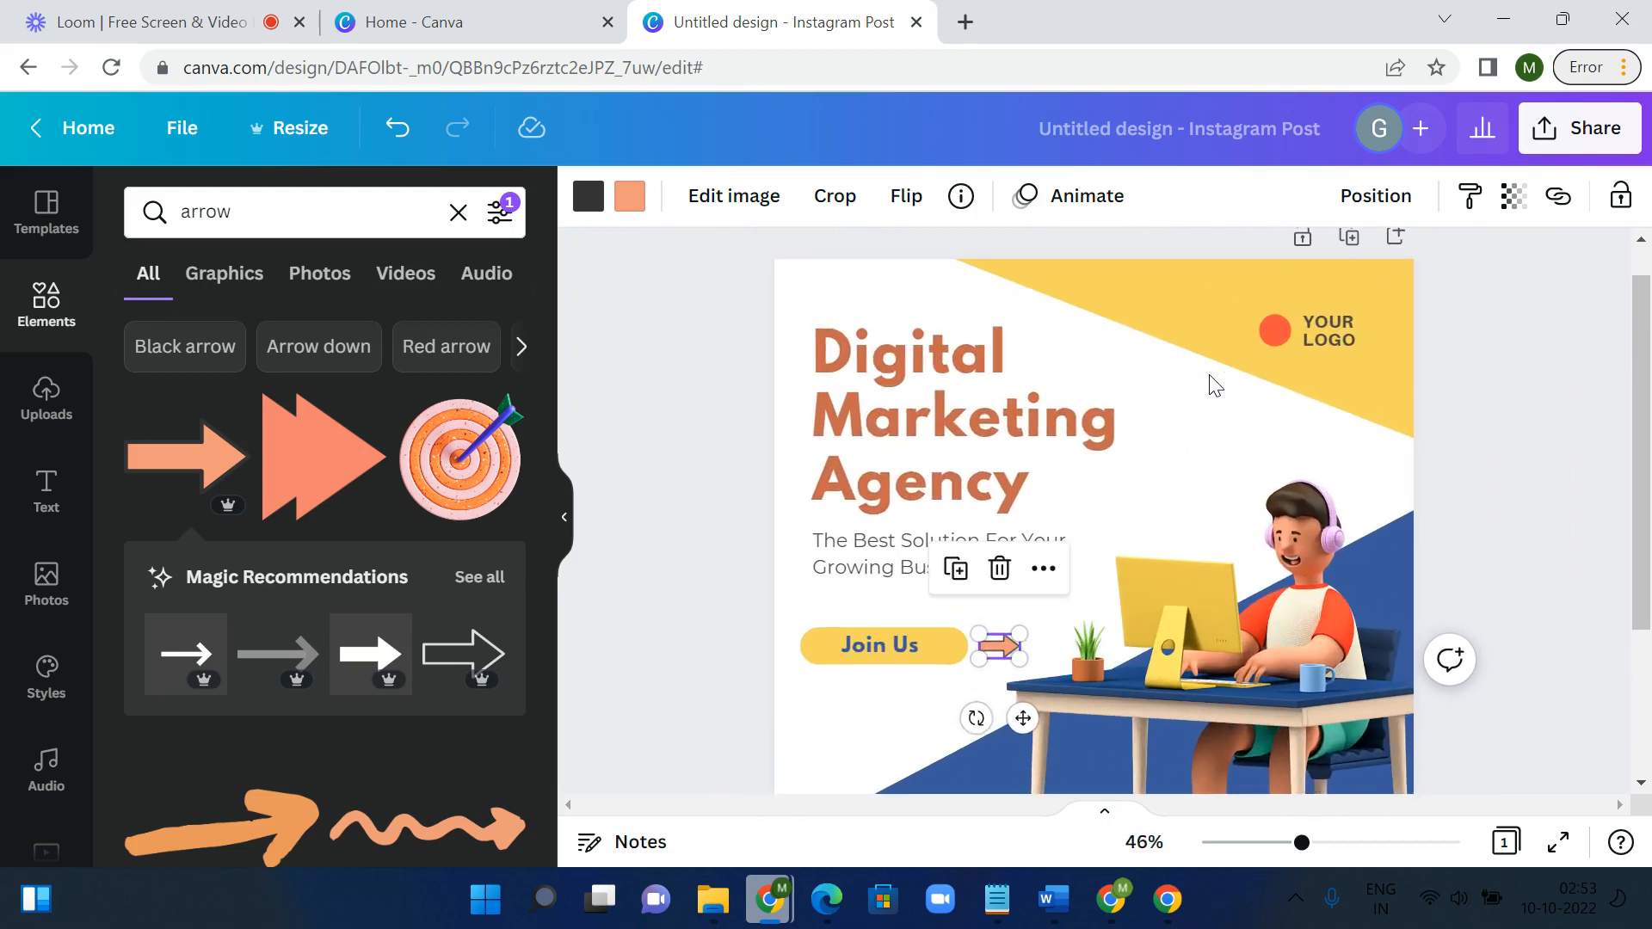
scroll(1213, 385, down, 2)
scroll(1215, 361, up, 2)
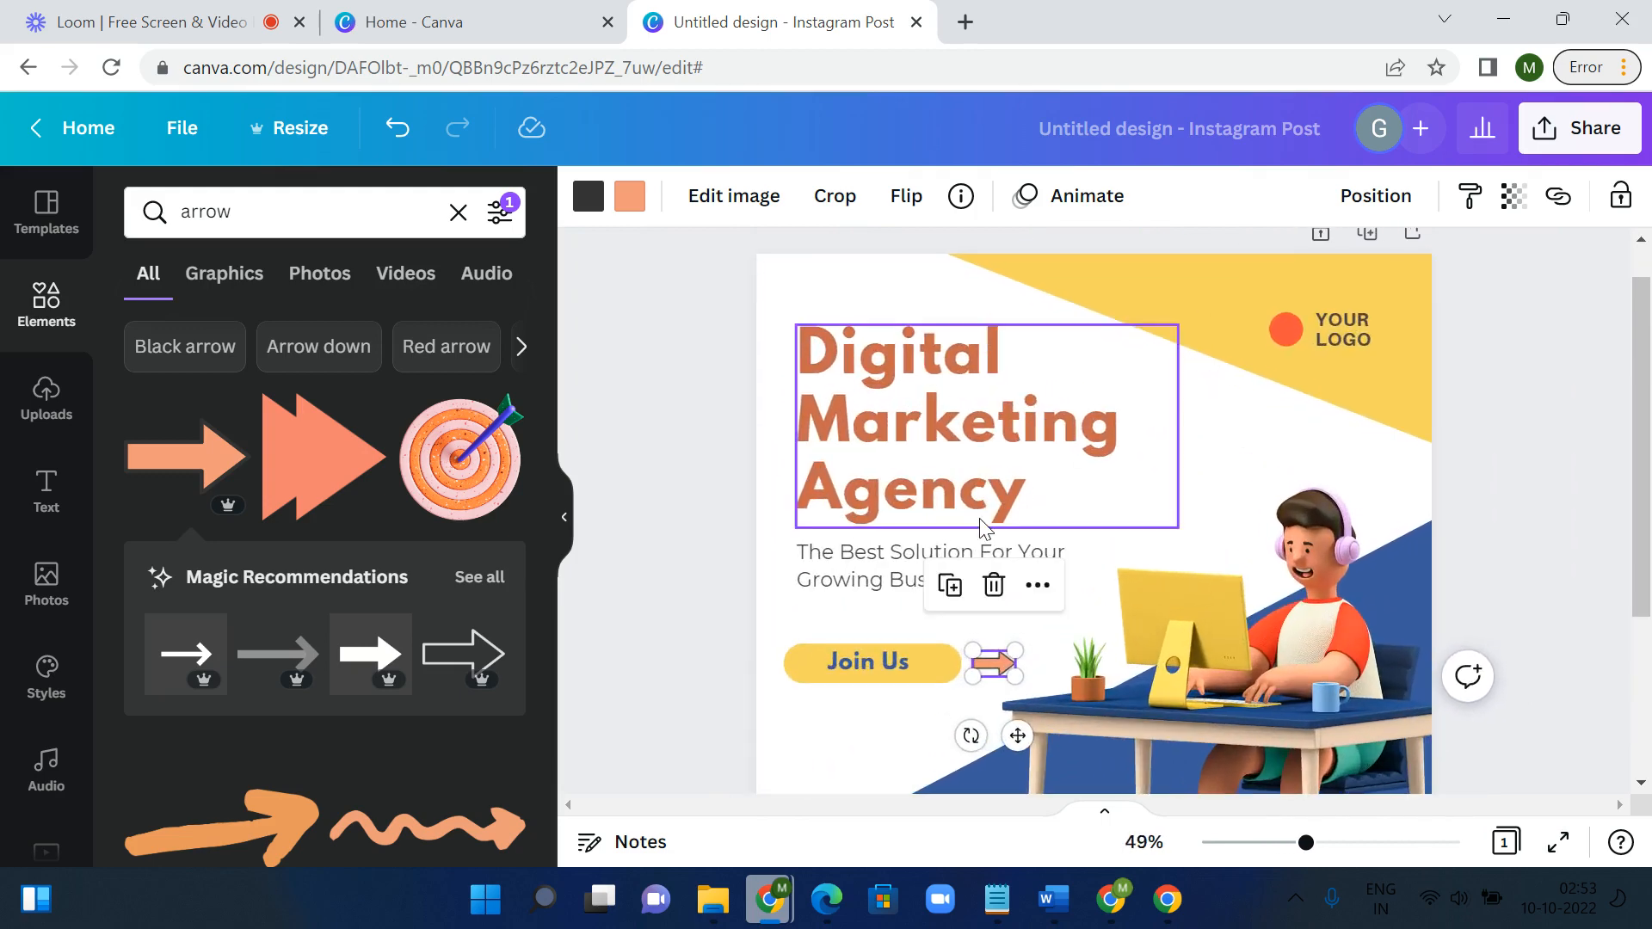
click(865, 557)
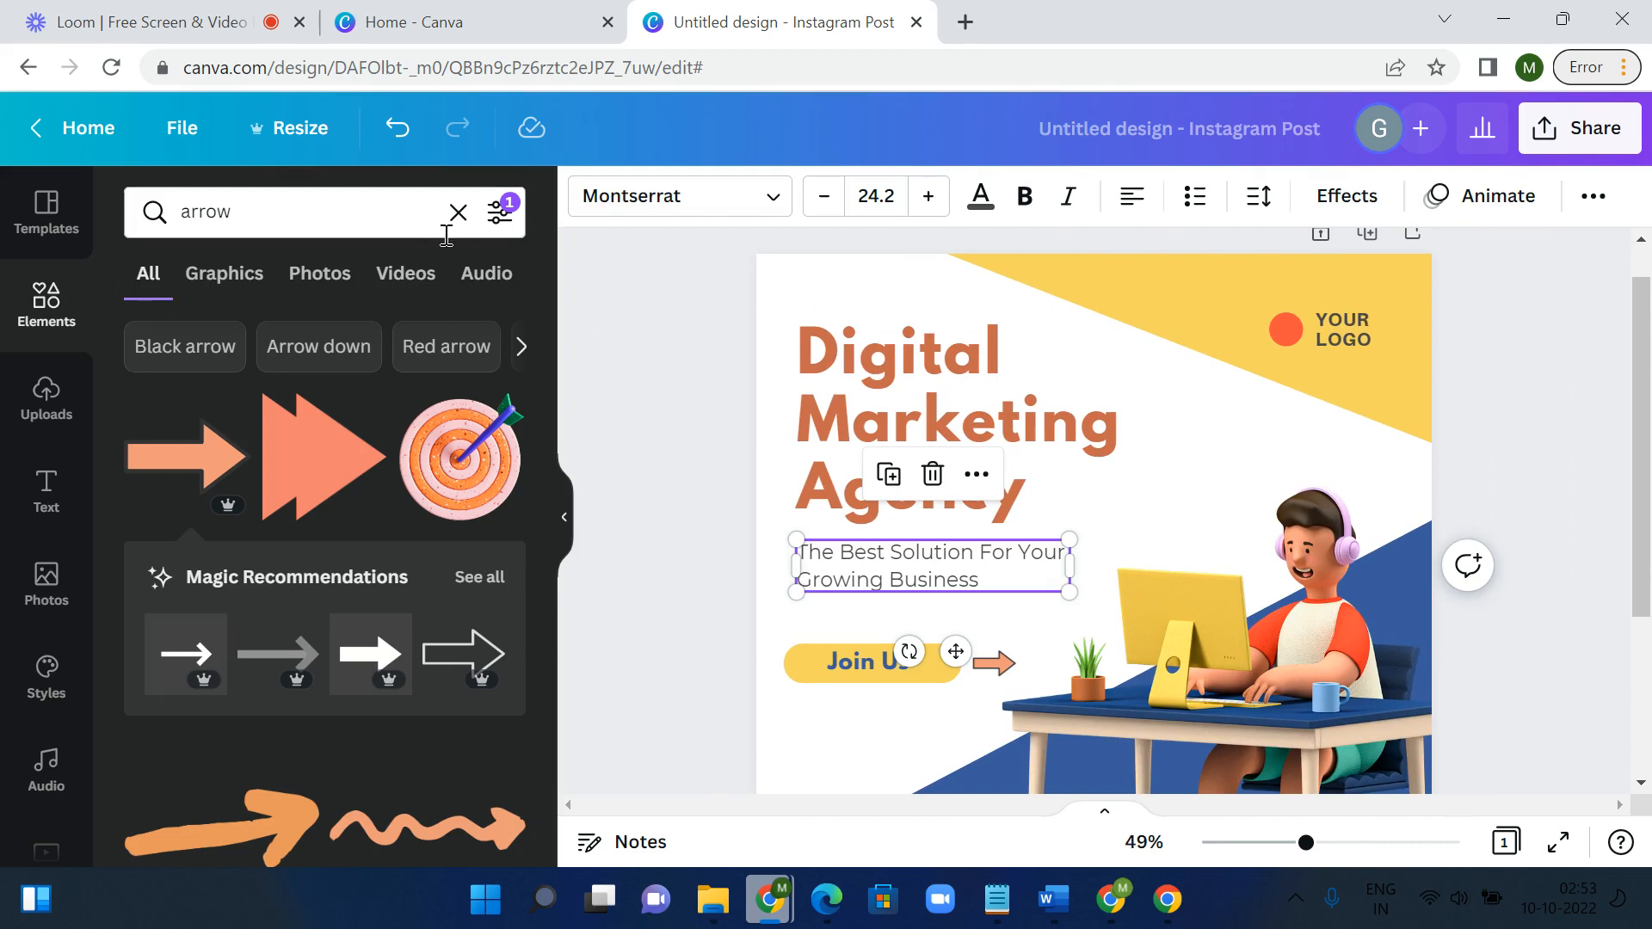
click(457, 212)
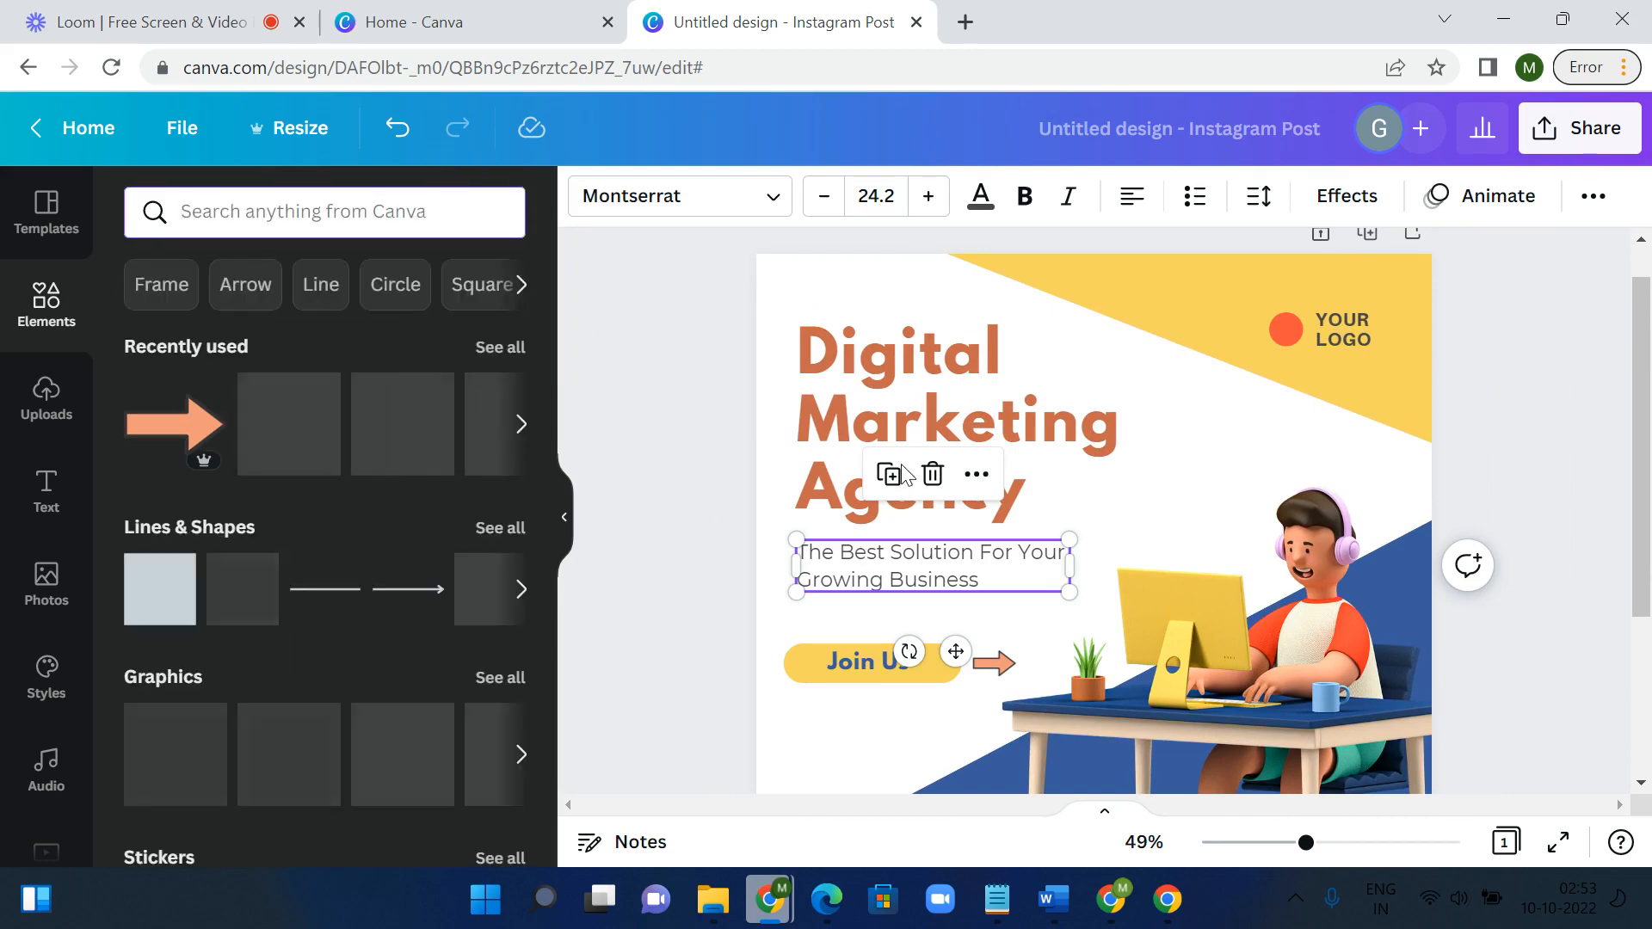
click(893, 557)
click(893, 555)
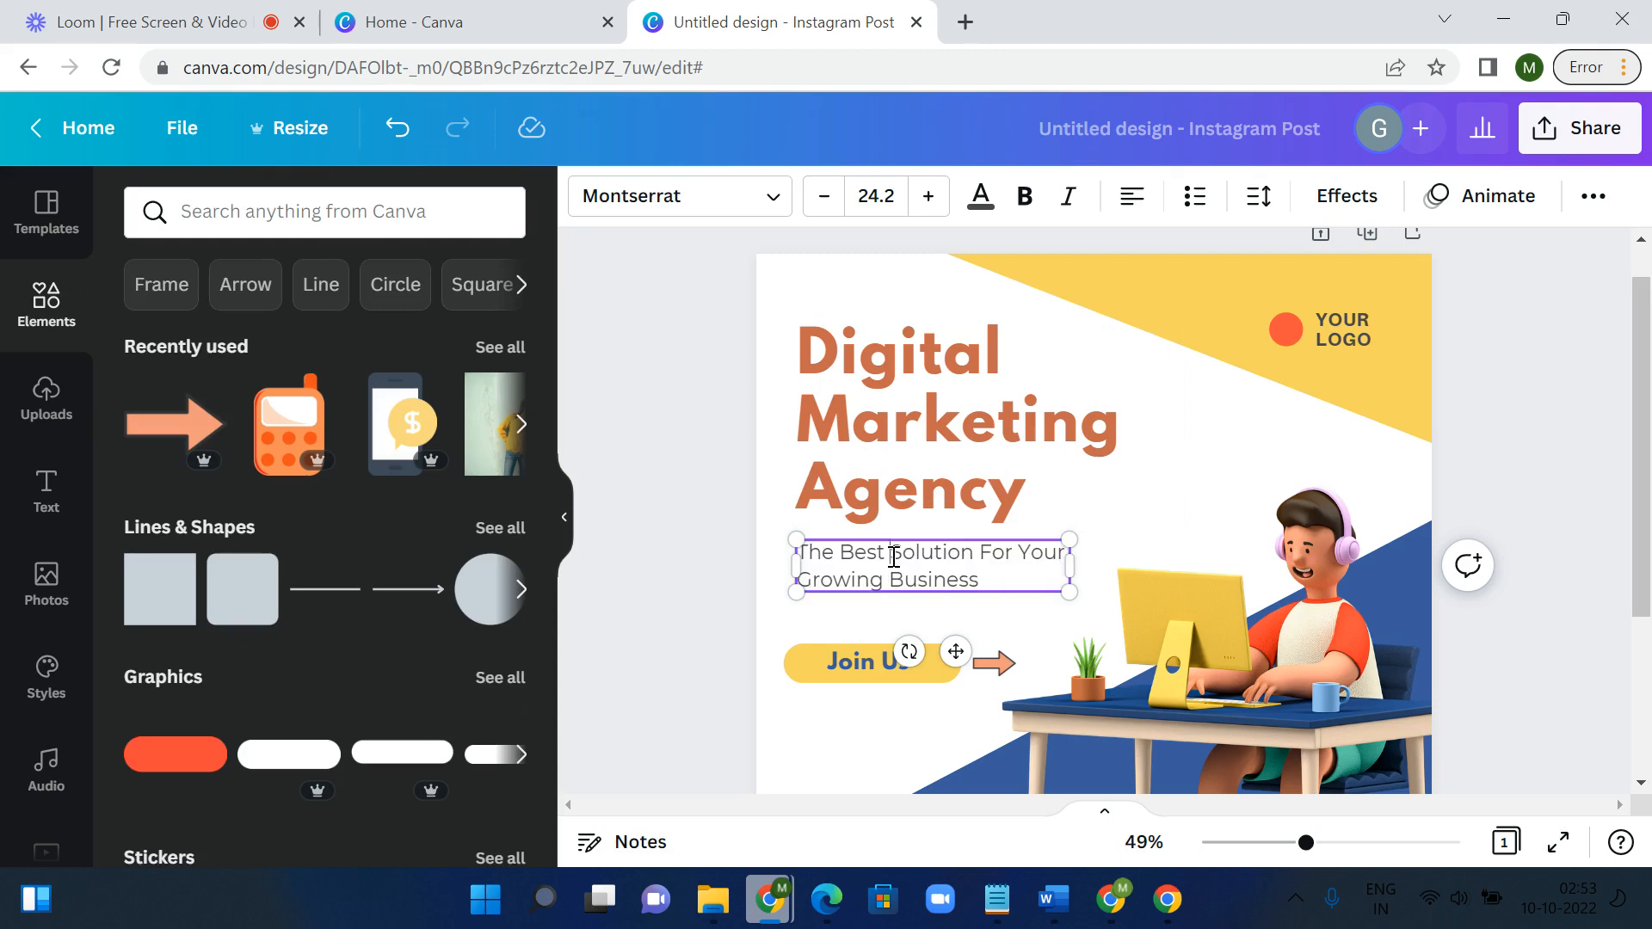
double_click(968, 555)
drag(885, 561, 796, 559)
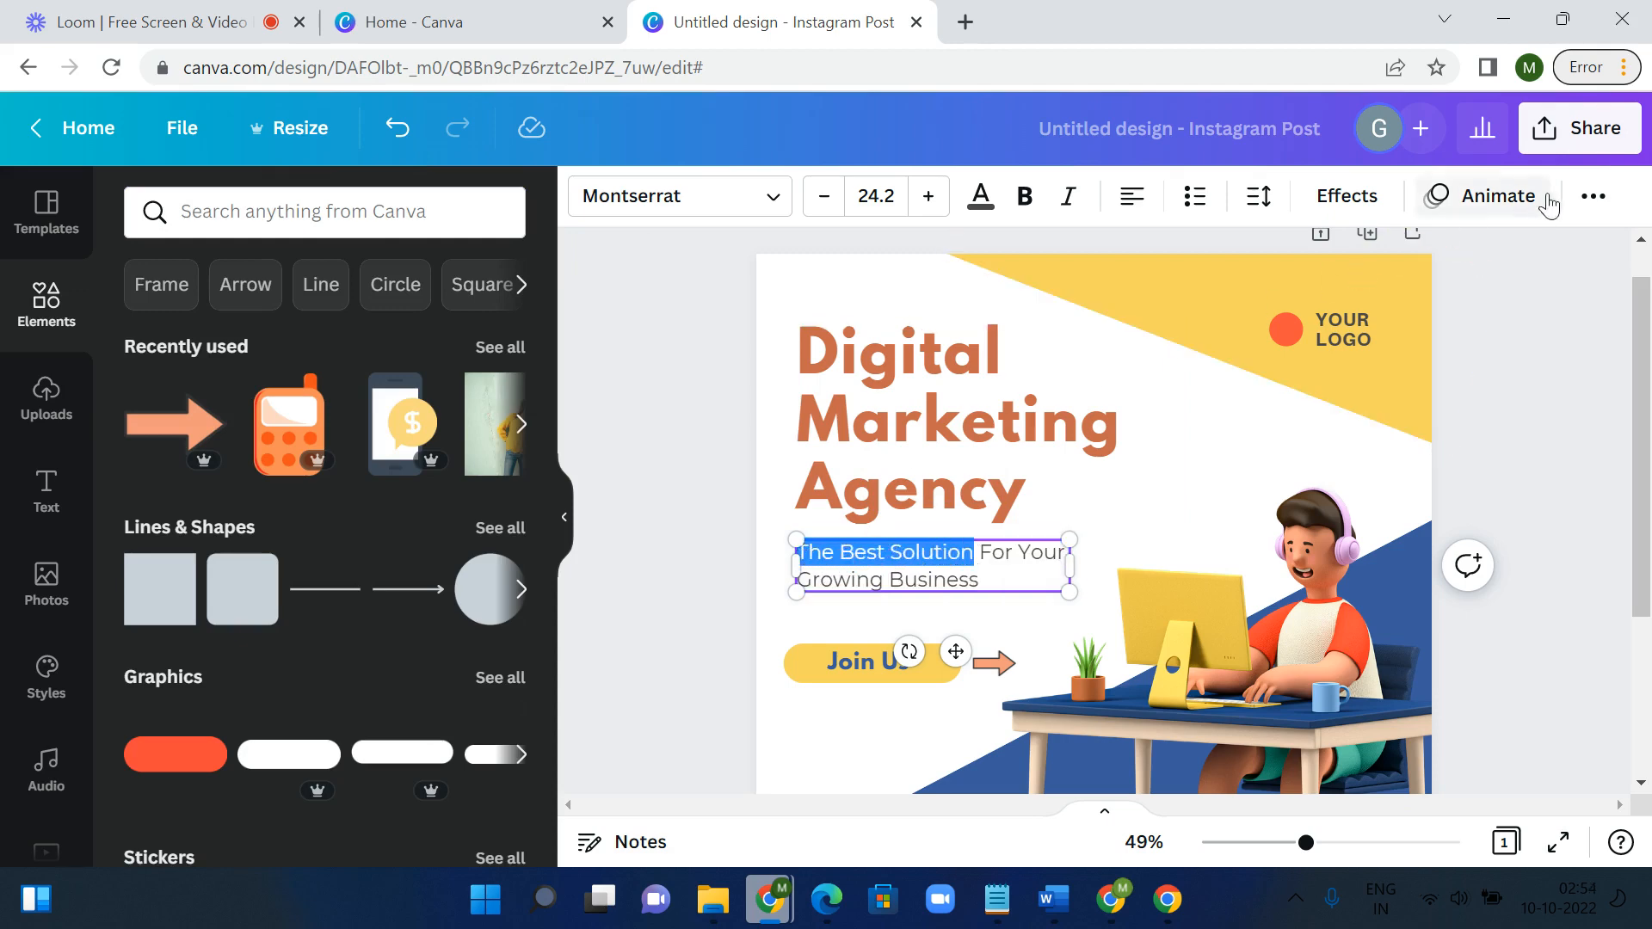
click(1599, 198)
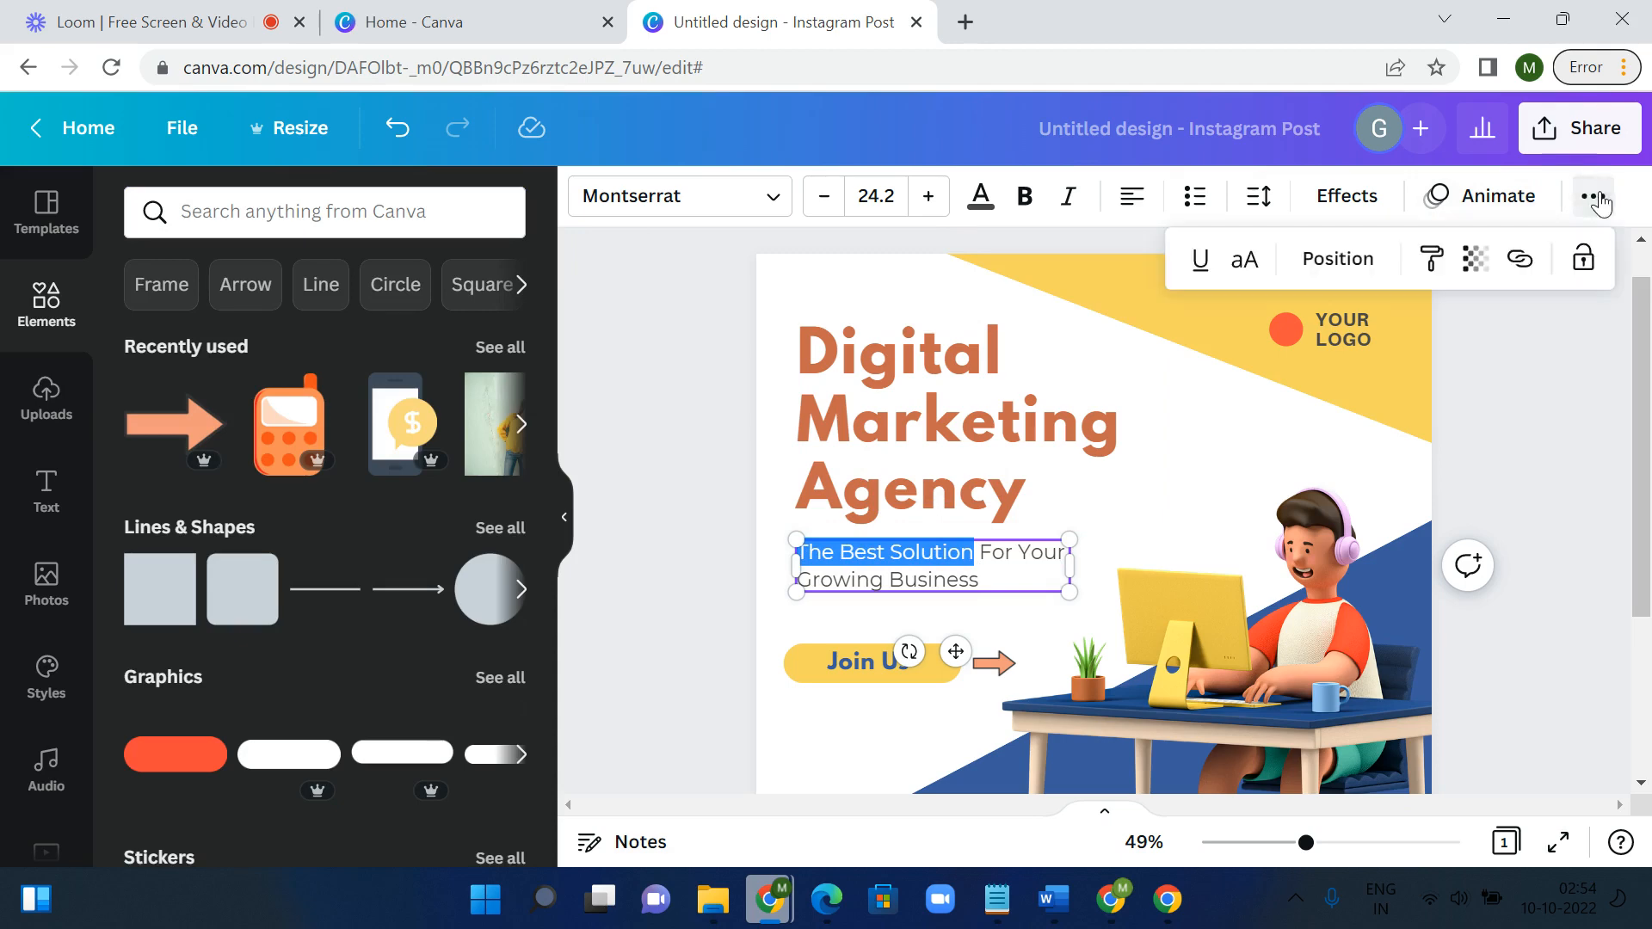
click(1520, 260)
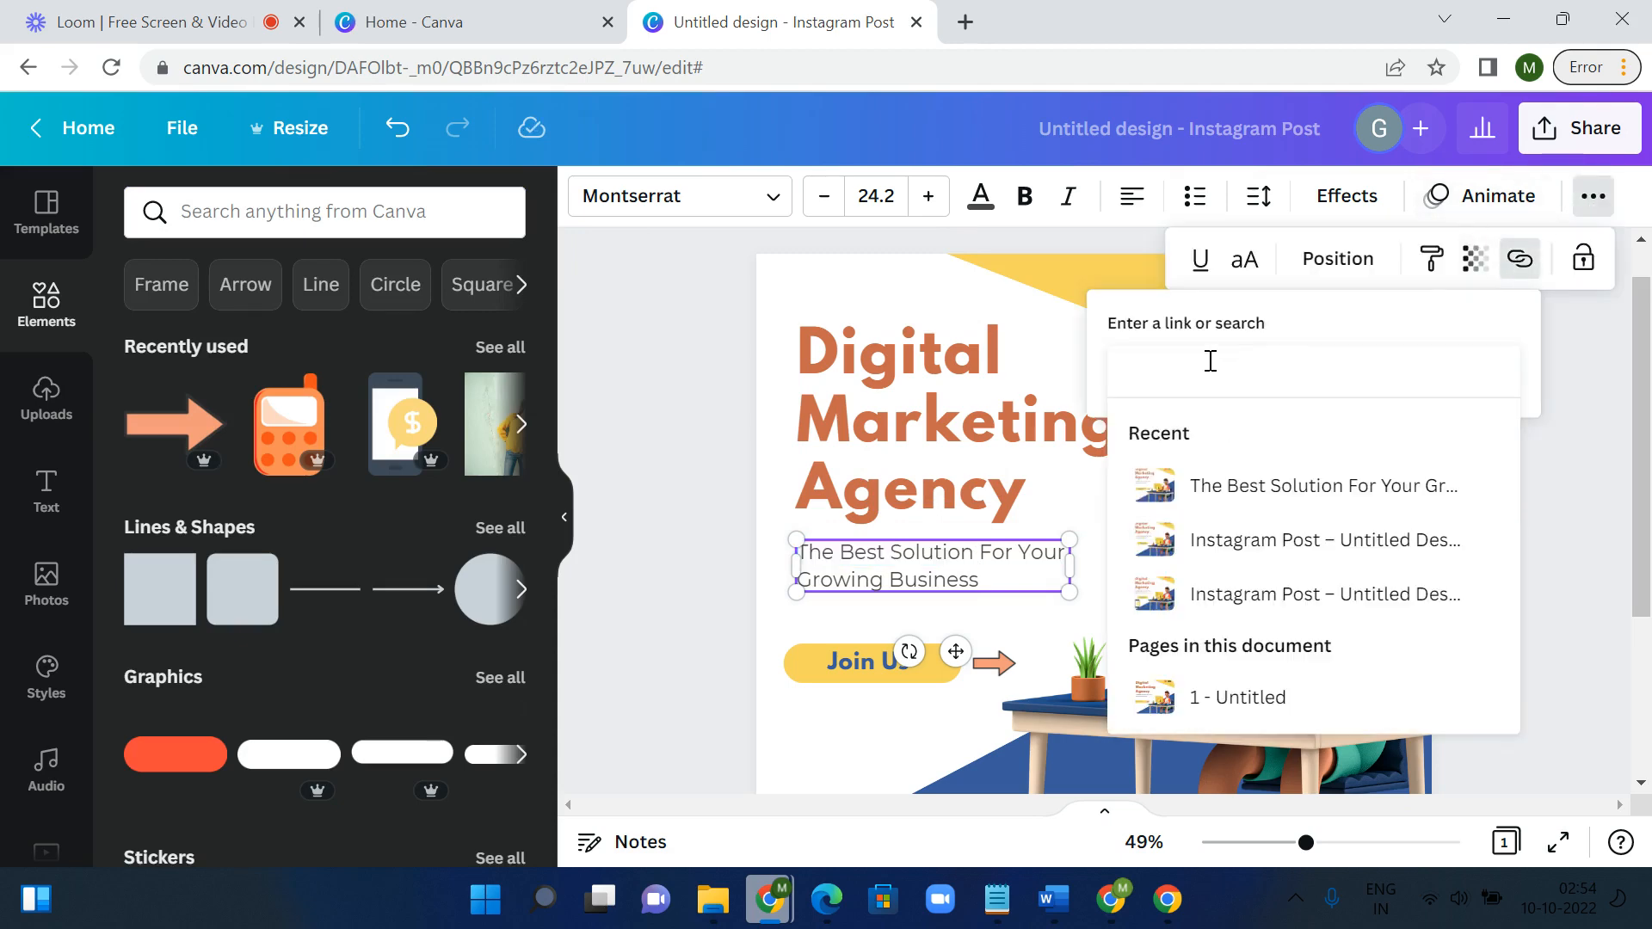
text(ww)
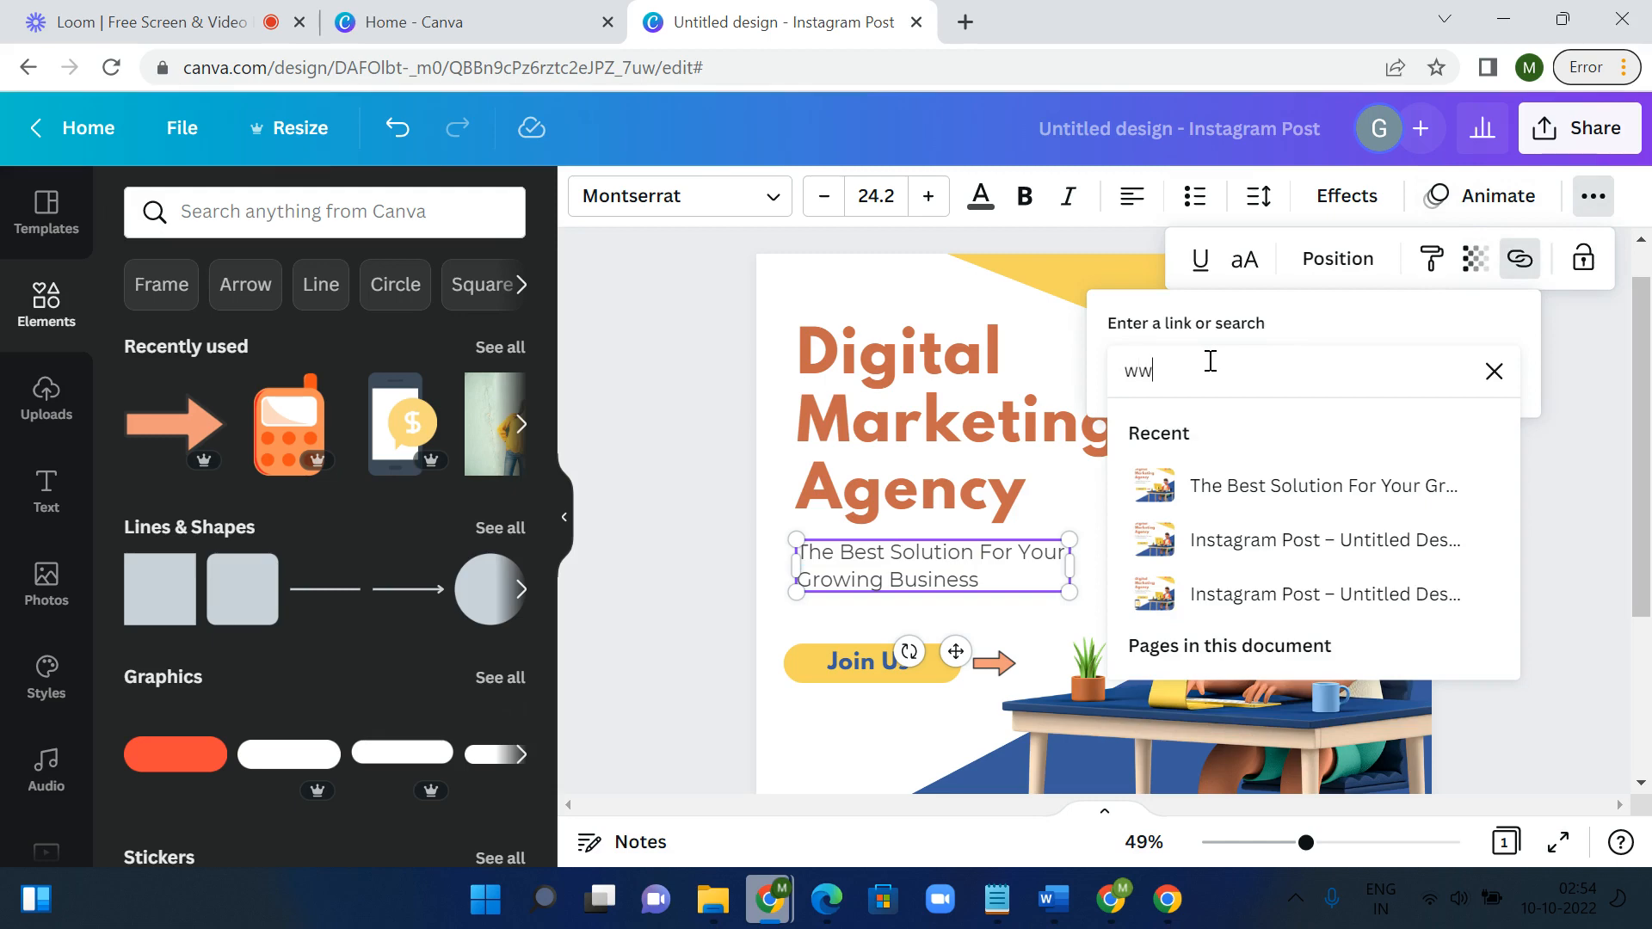
text(w.google.com)
key(Return)
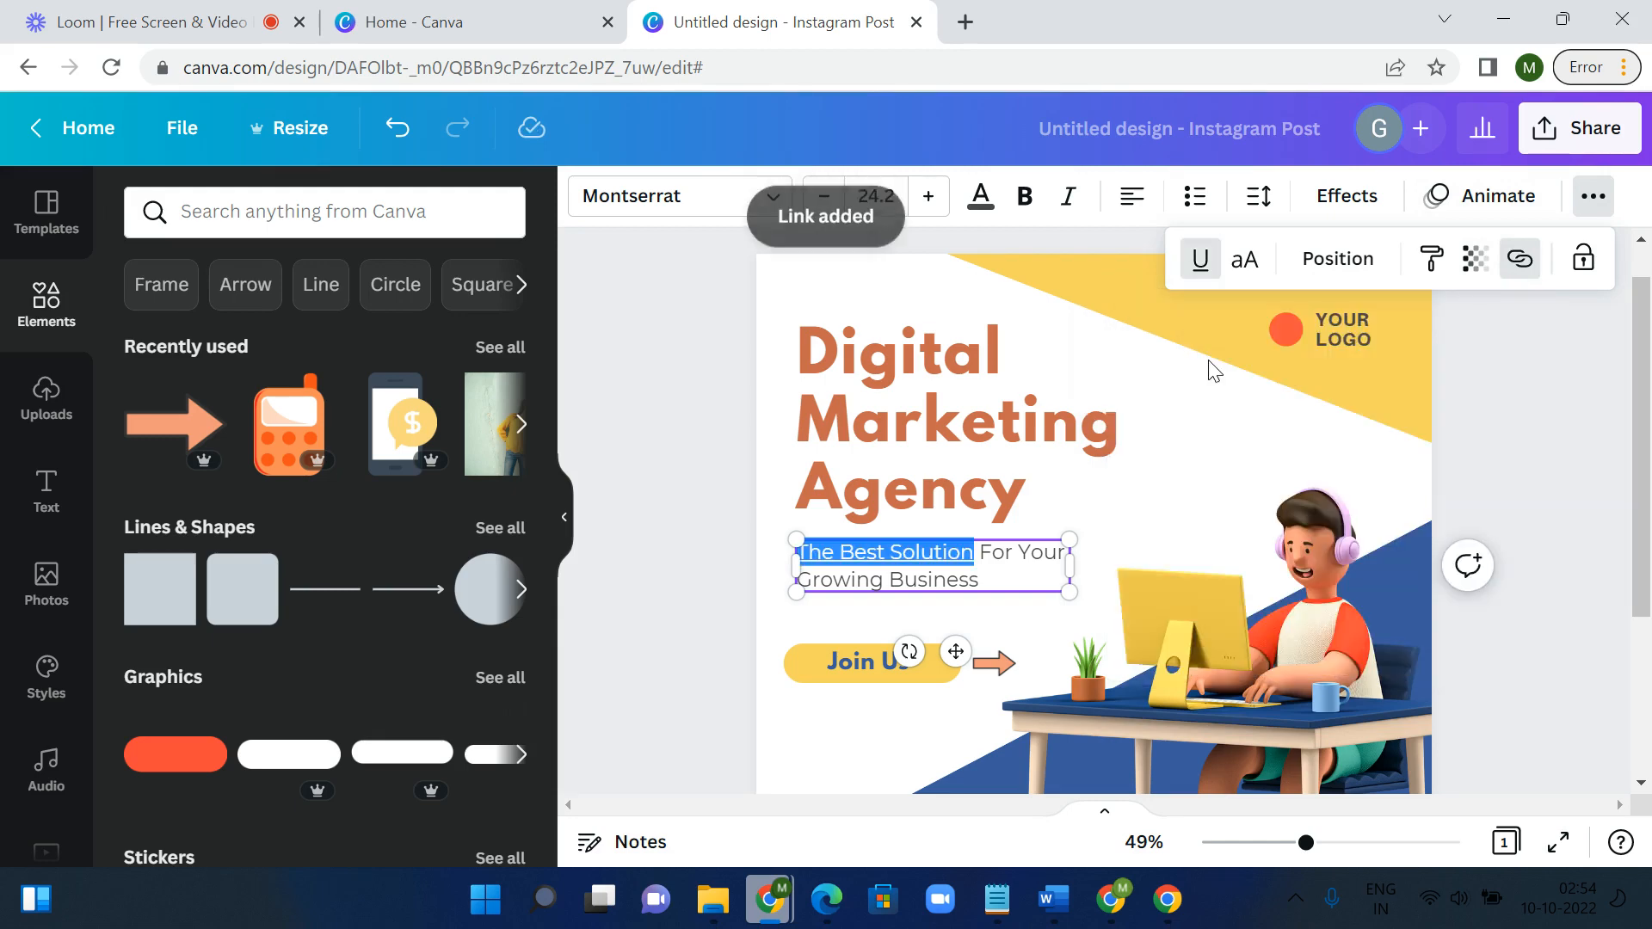
click(1156, 548)
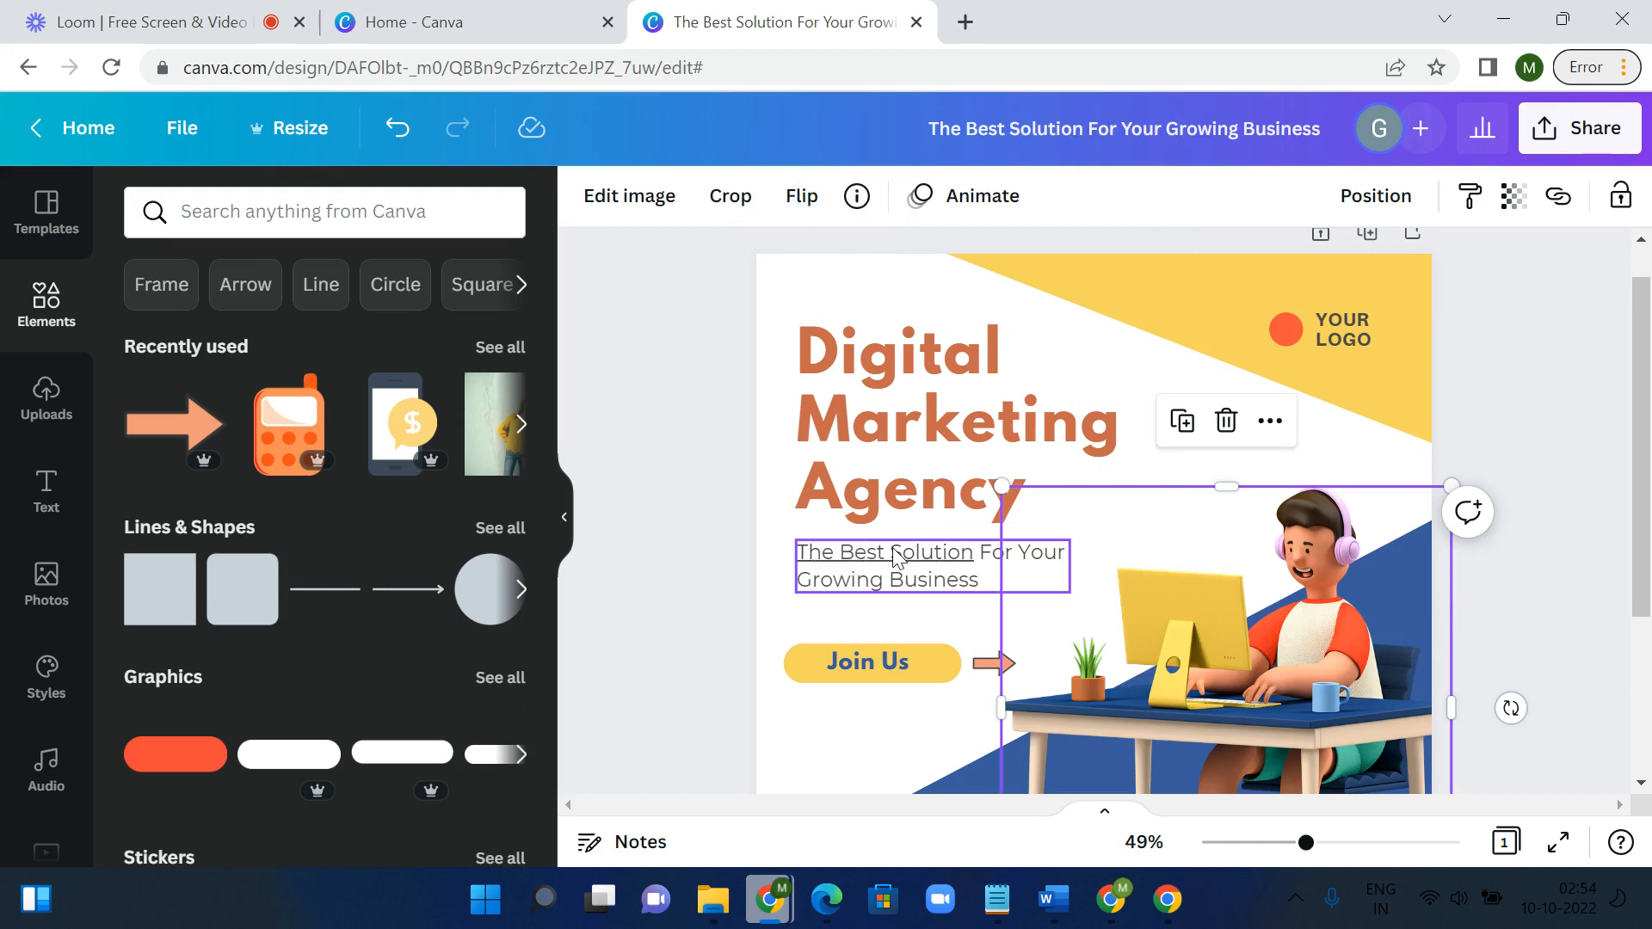
Step: Align the illustration of the man at the desk to the middle and center of the page and nudge it slightly
scroll(896, 558, down, 3)
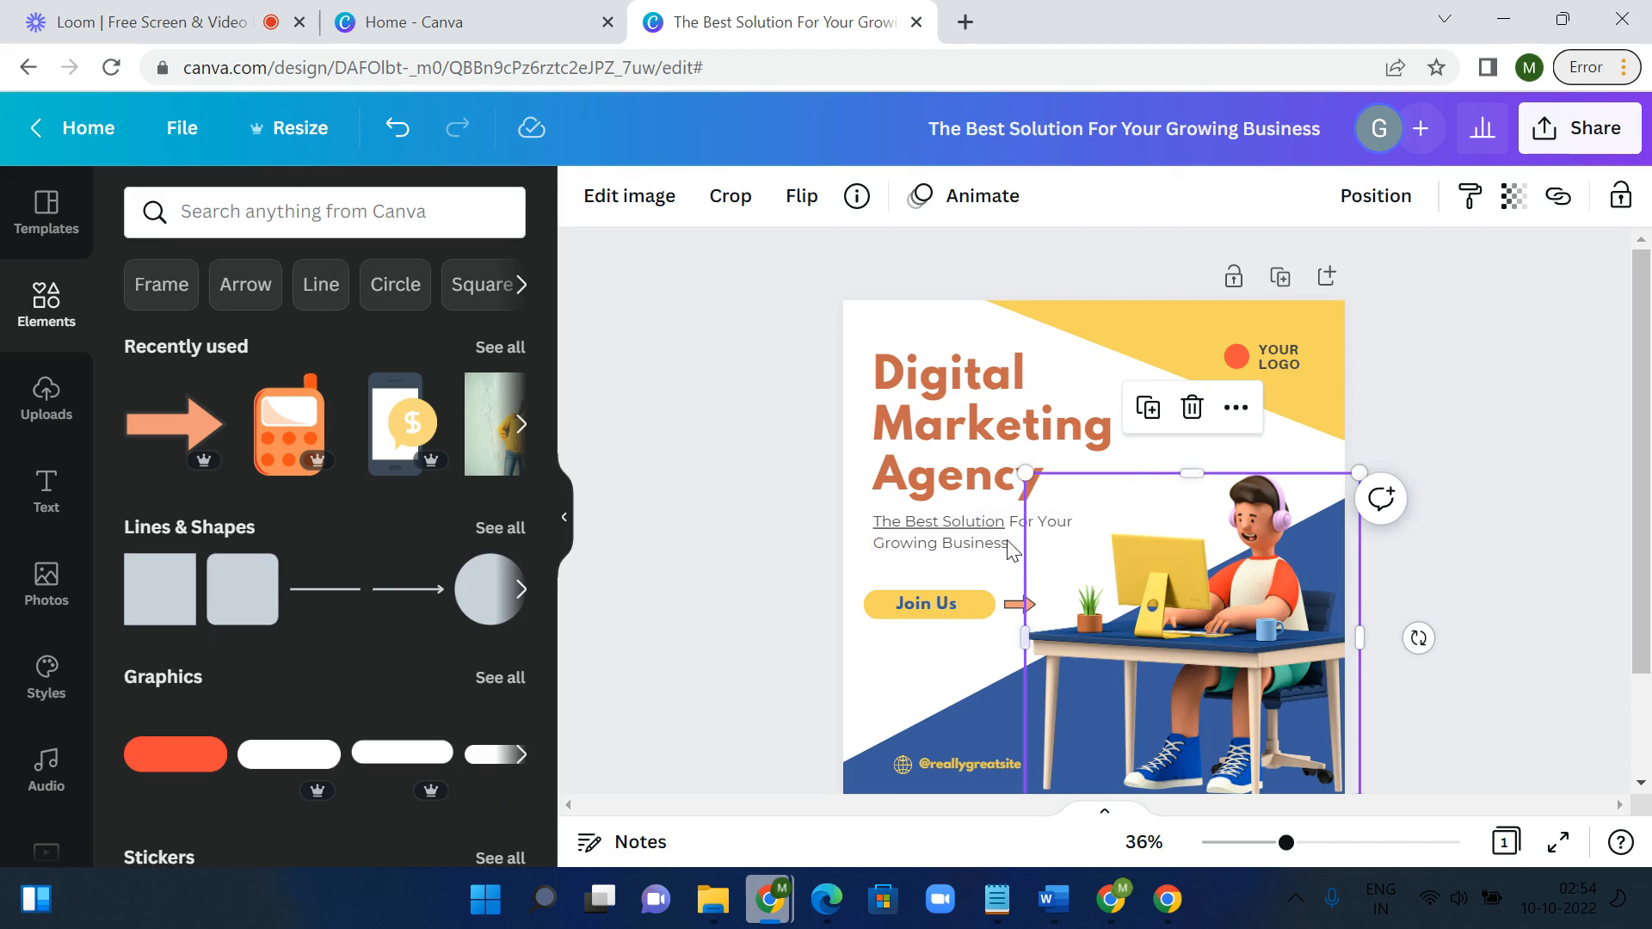
scroll(973, 610, down, 1)
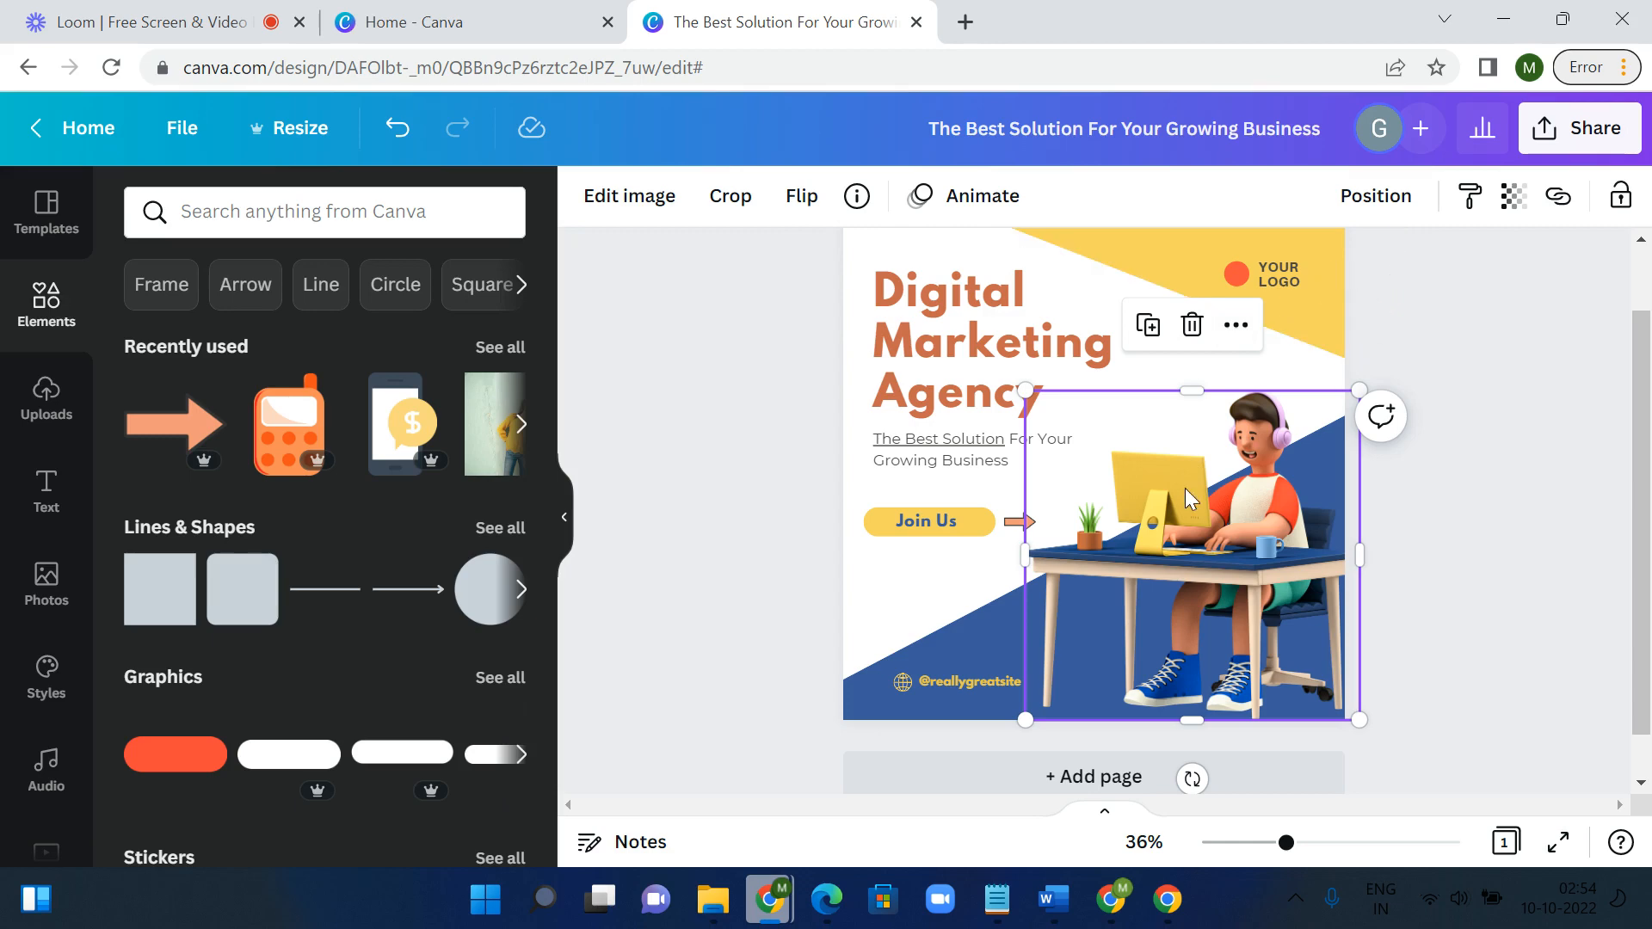
click(1378, 204)
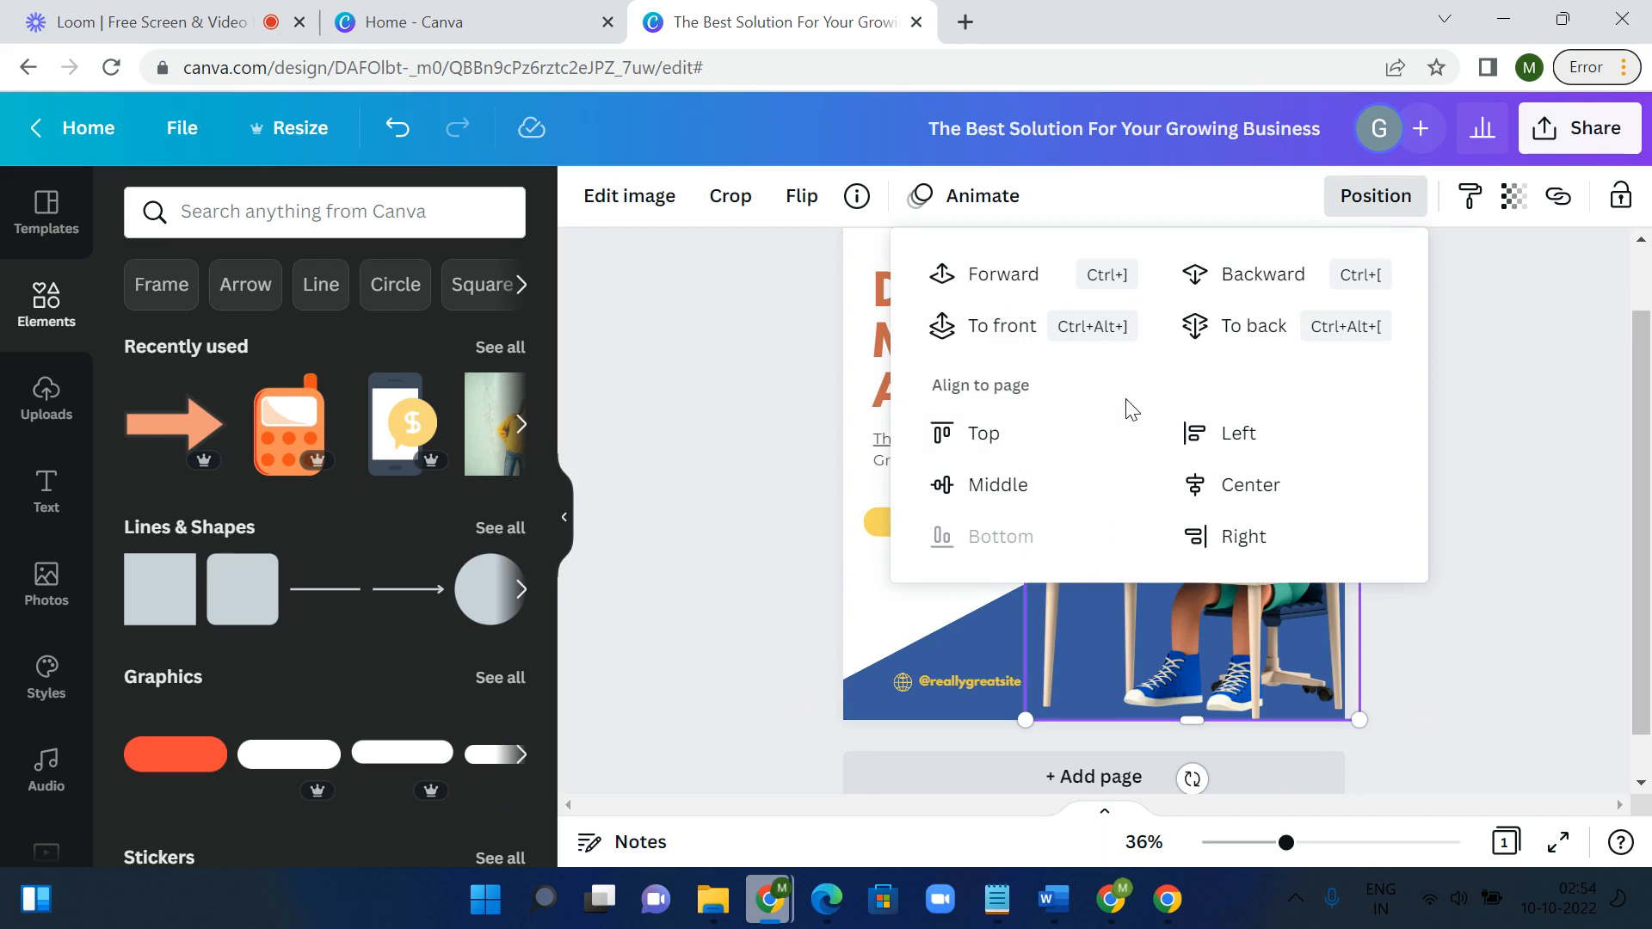
click(1014, 499)
scroll(1139, 606, up, 1)
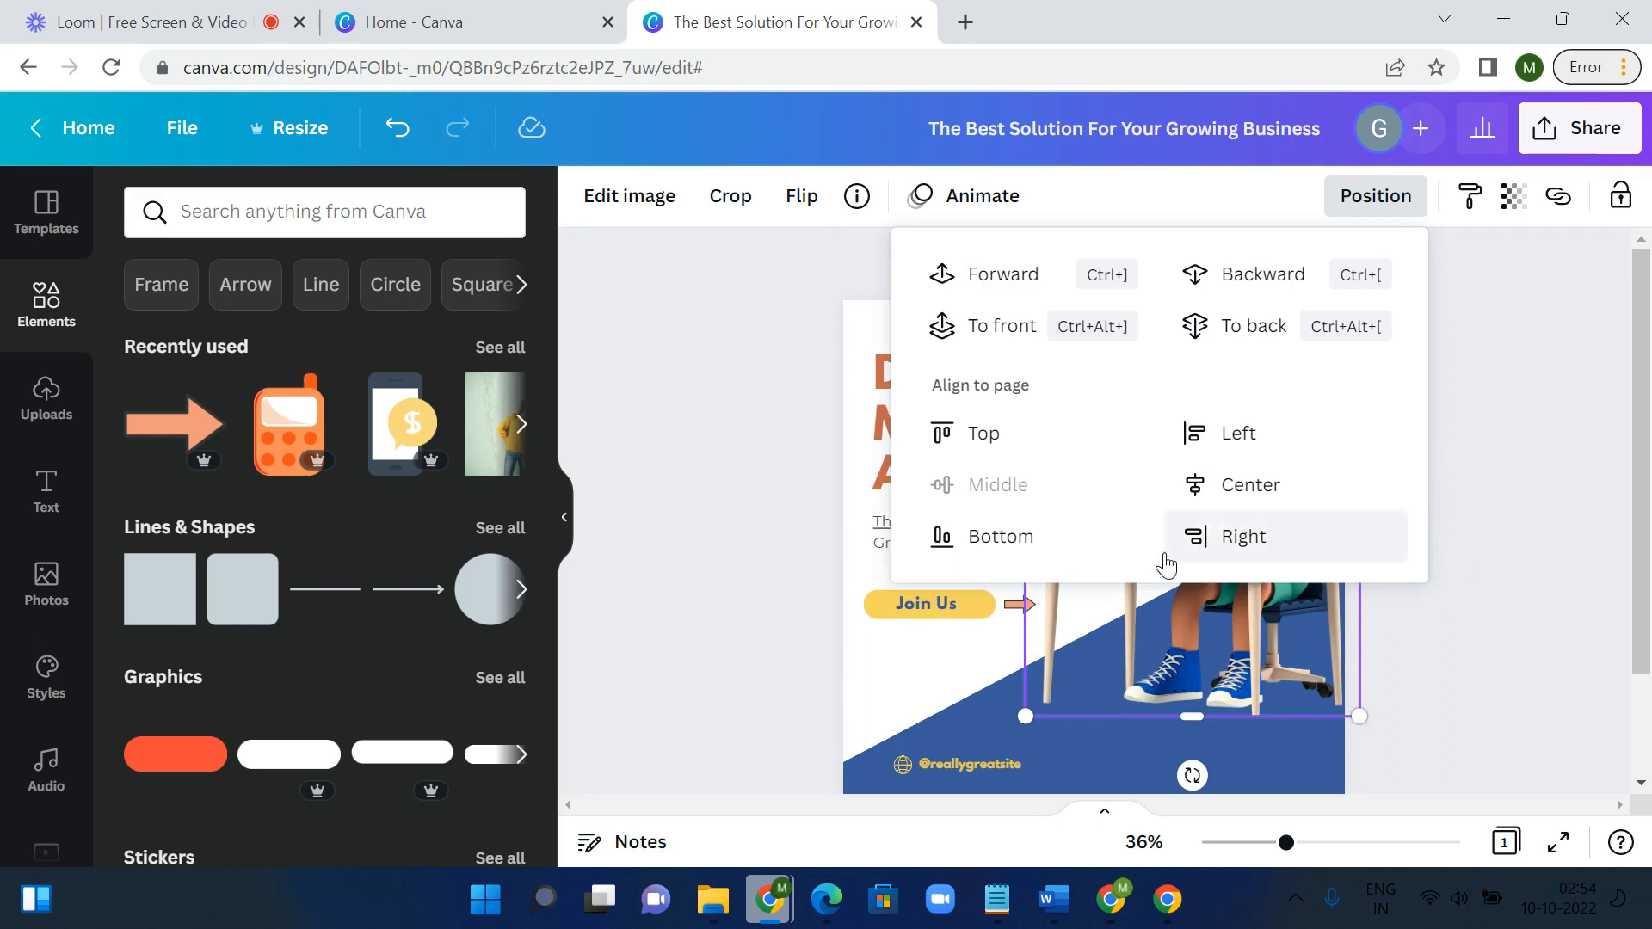
click(1243, 487)
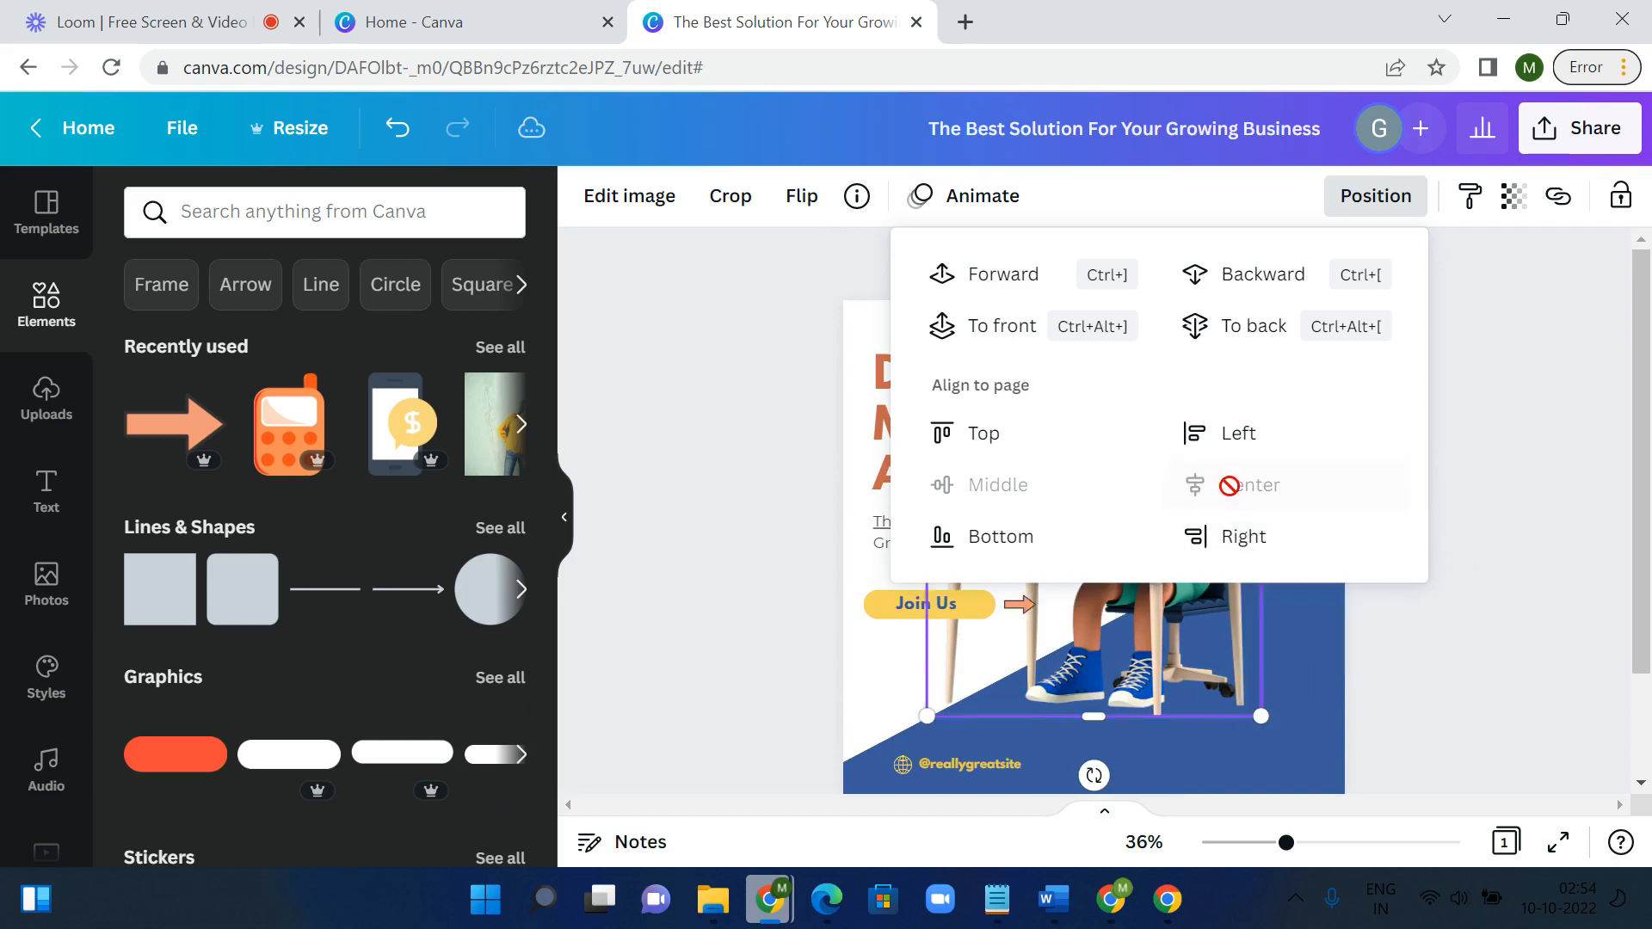
click(1348, 643)
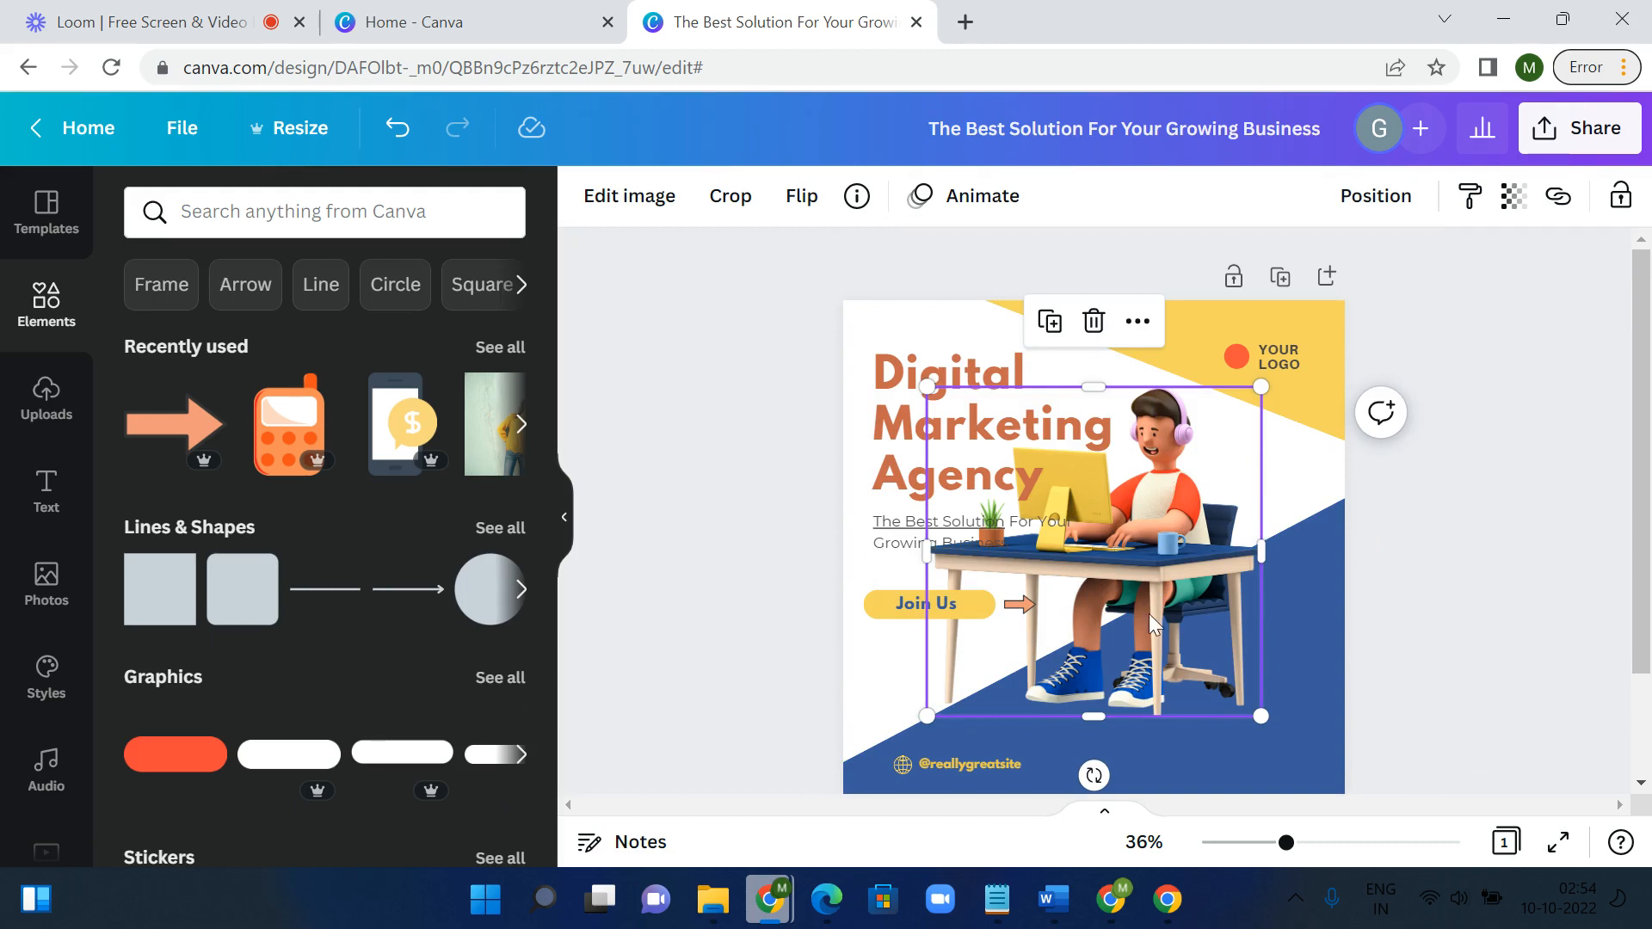
mouse_move(1149, 613)
mouse_down()
mouse_move(1226, 613)
mouse_move(1101, 611)
mouse_move(1145, 609)
mouse_up()
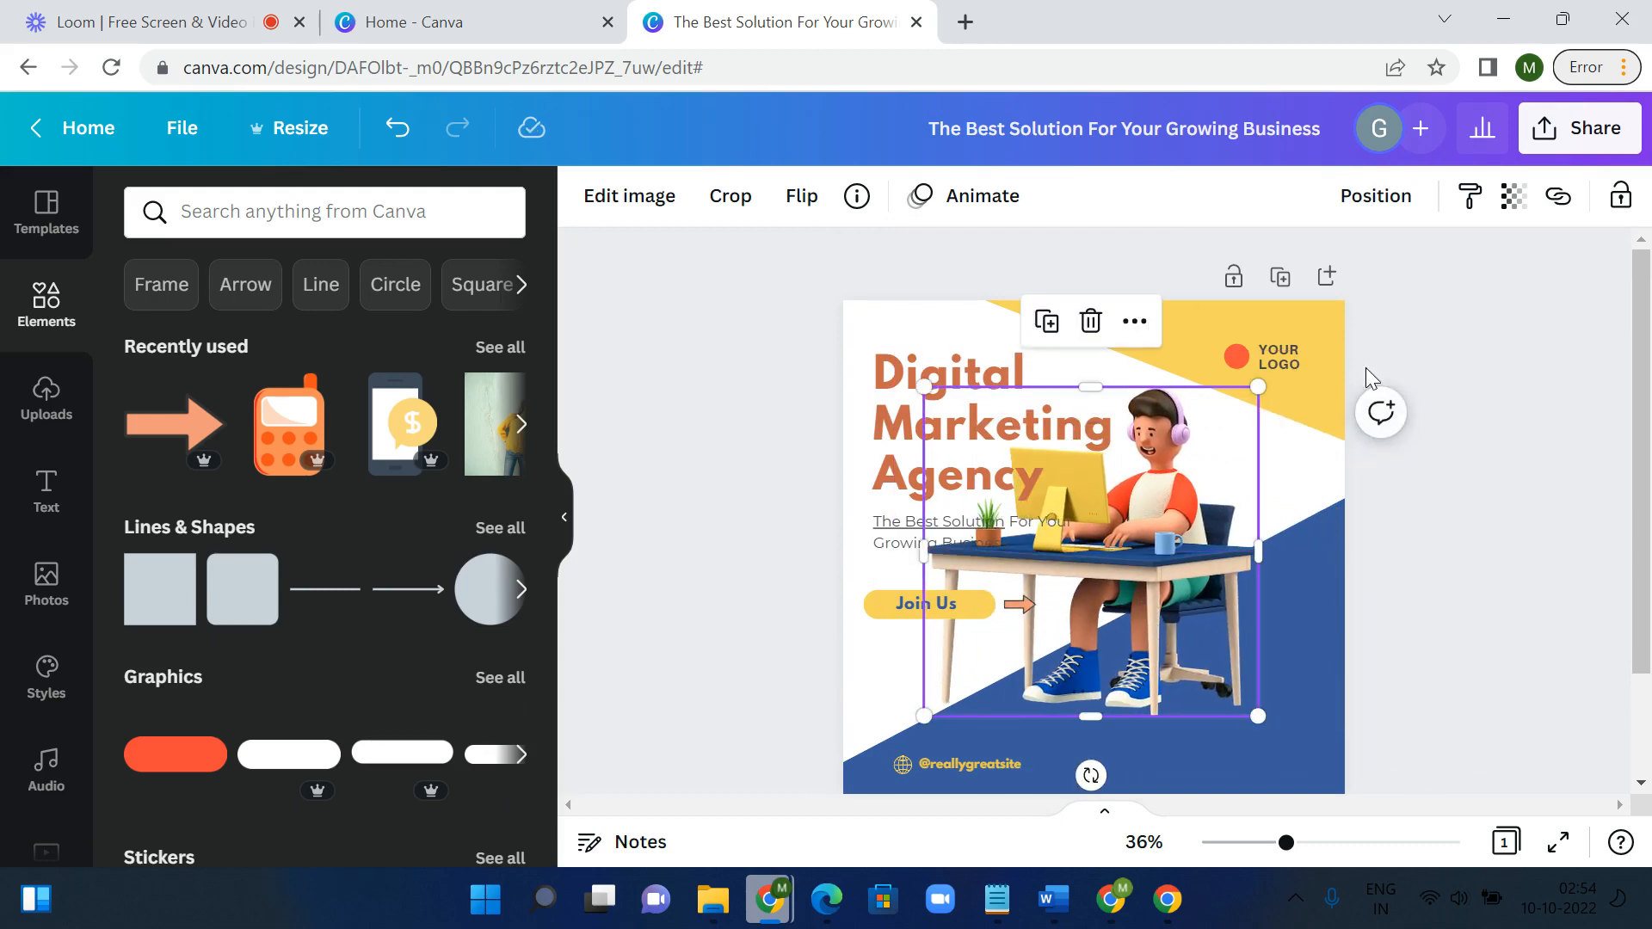
Step: Align the illustration of the man at the desk to the right and bottom edges of the page
click(1383, 213)
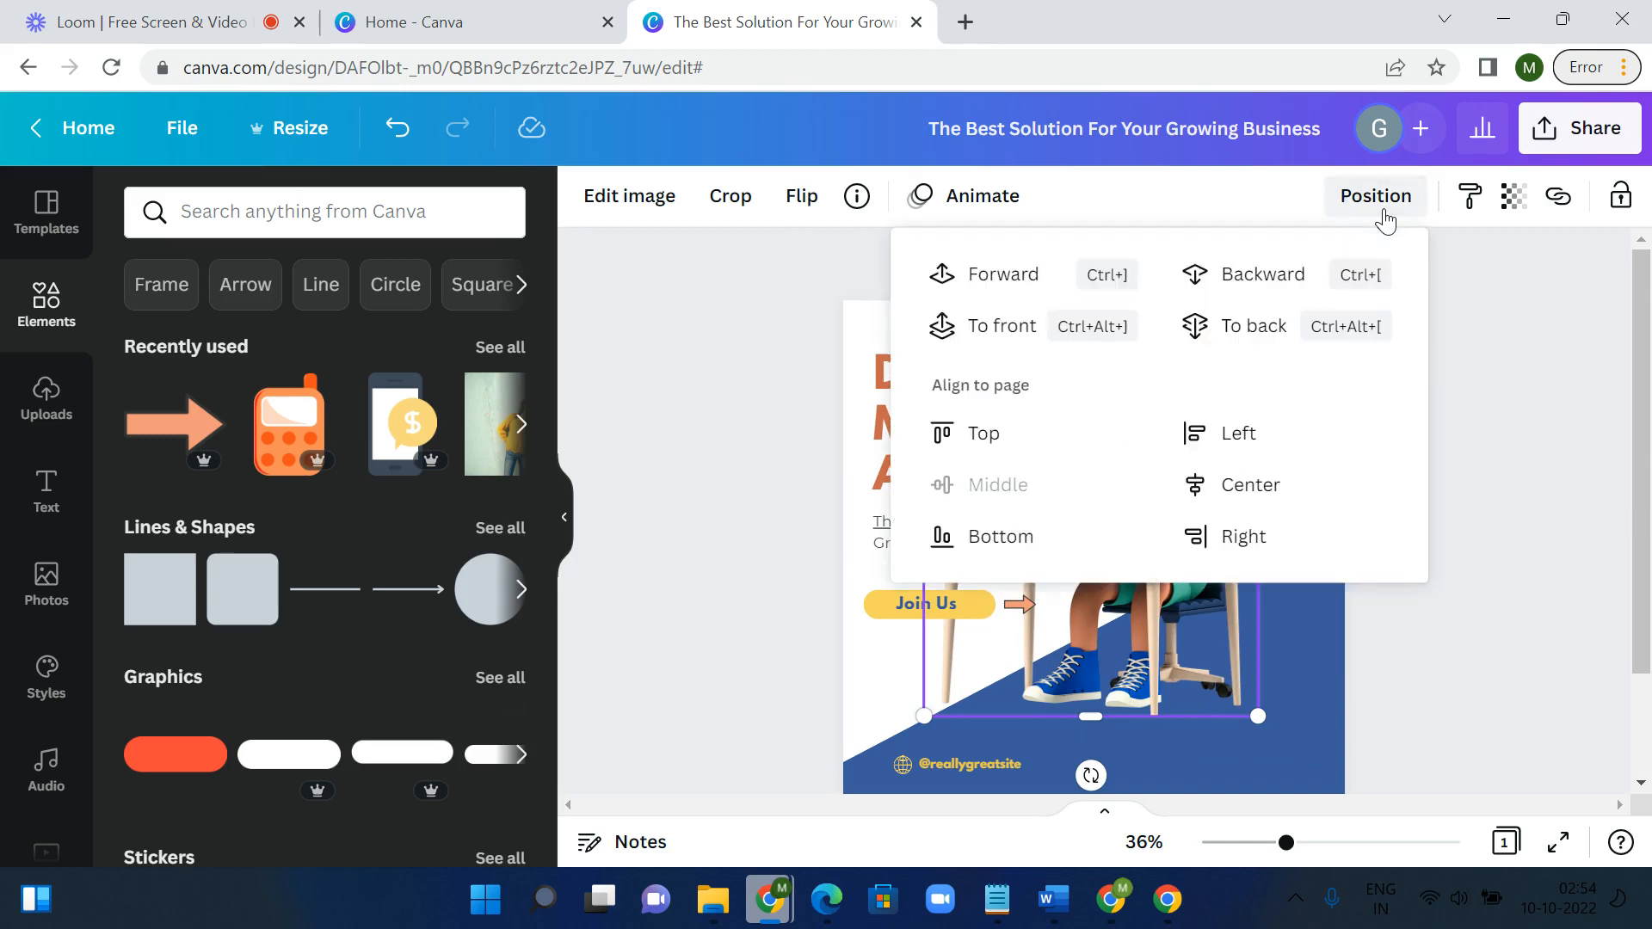
click(1254, 542)
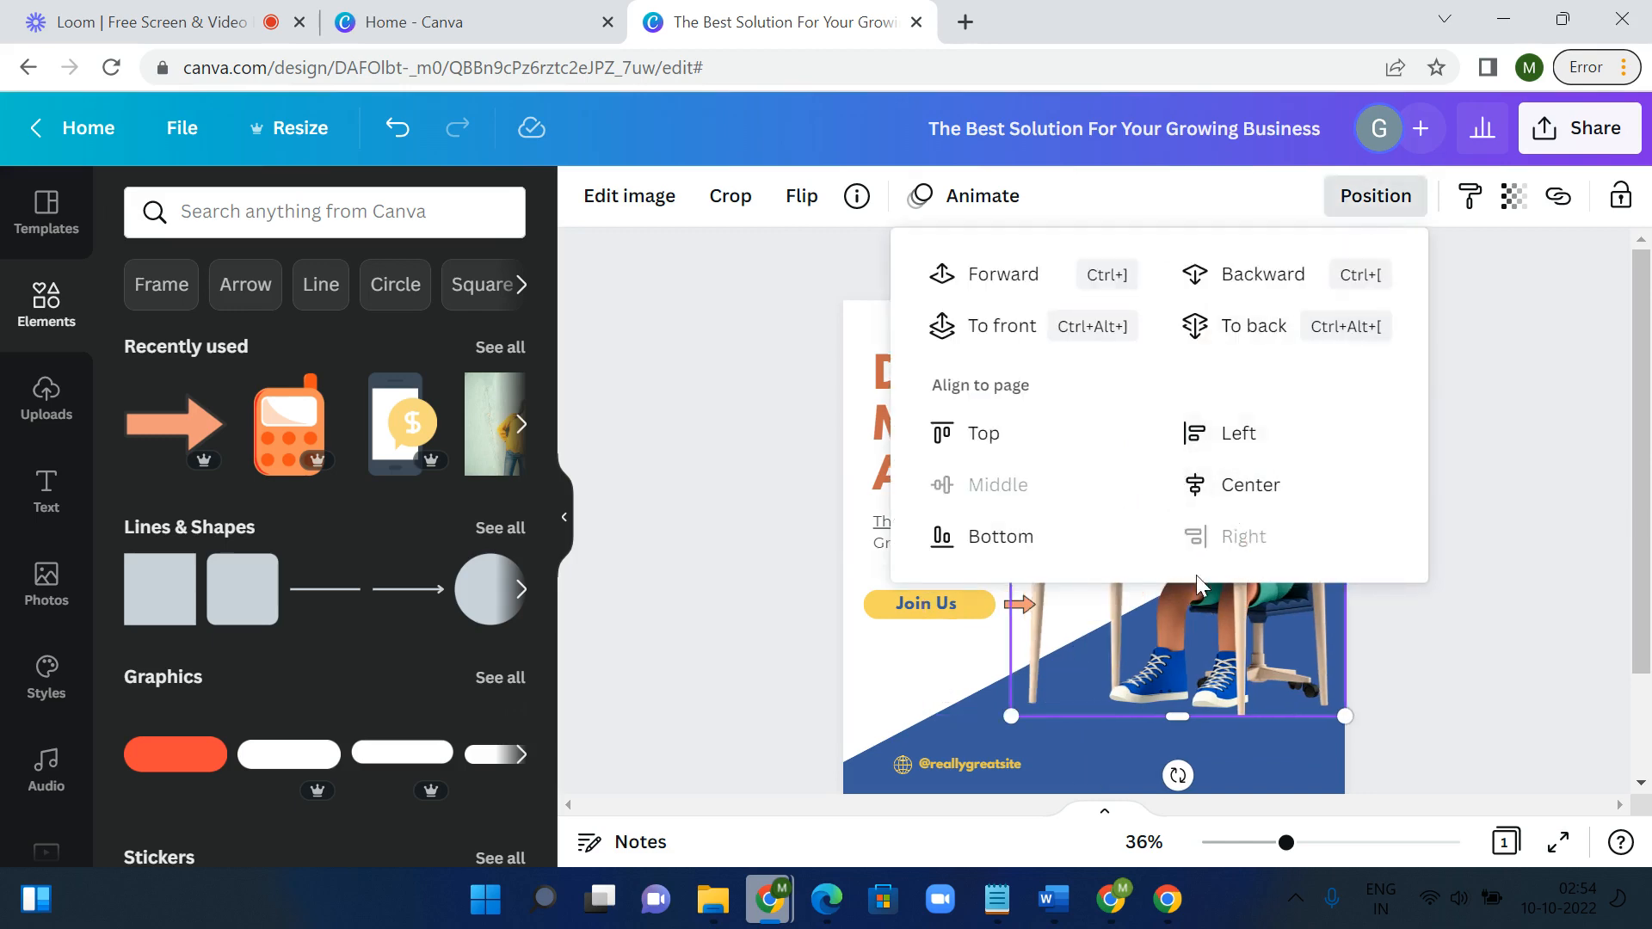
click(996, 537)
click(1379, 207)
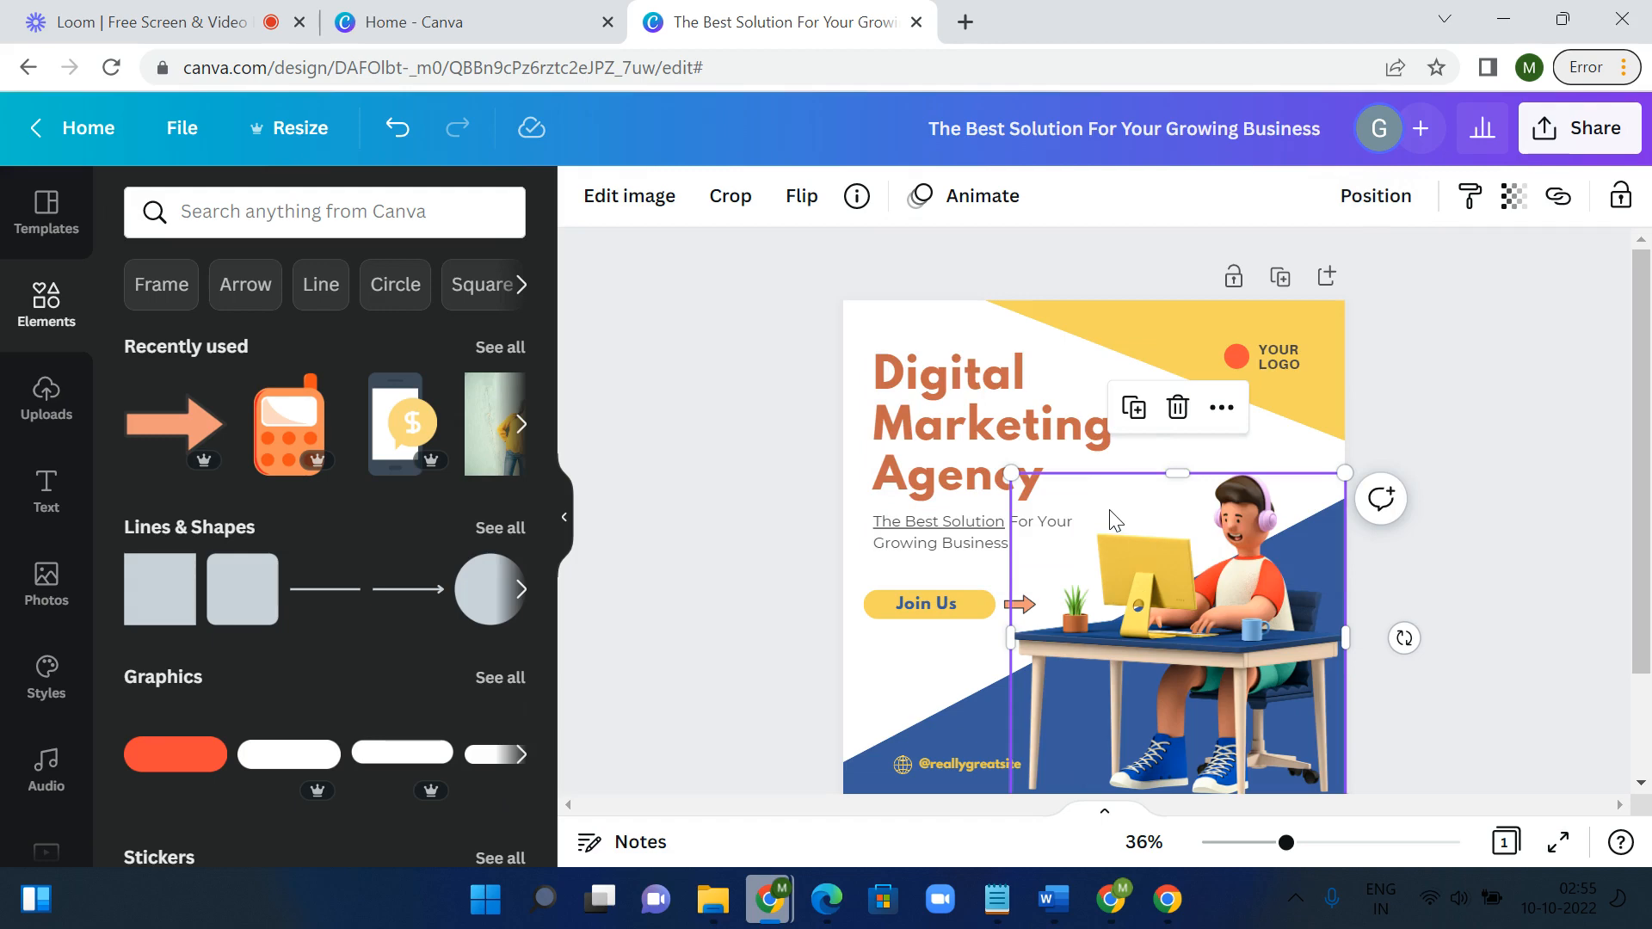
click(200, 19)
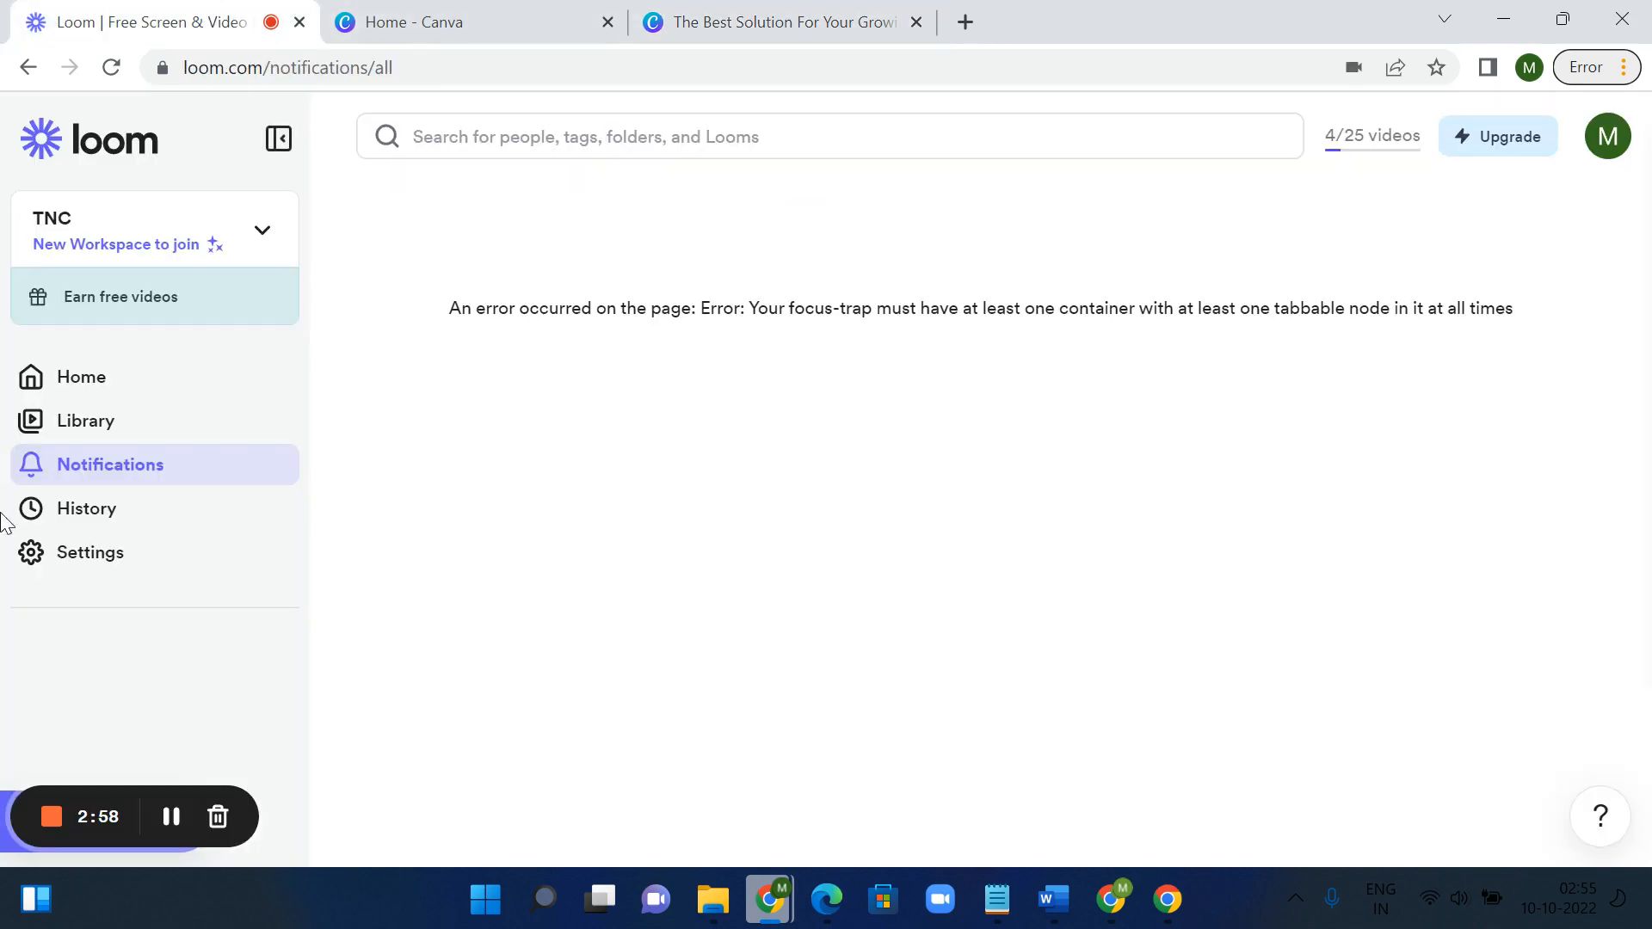